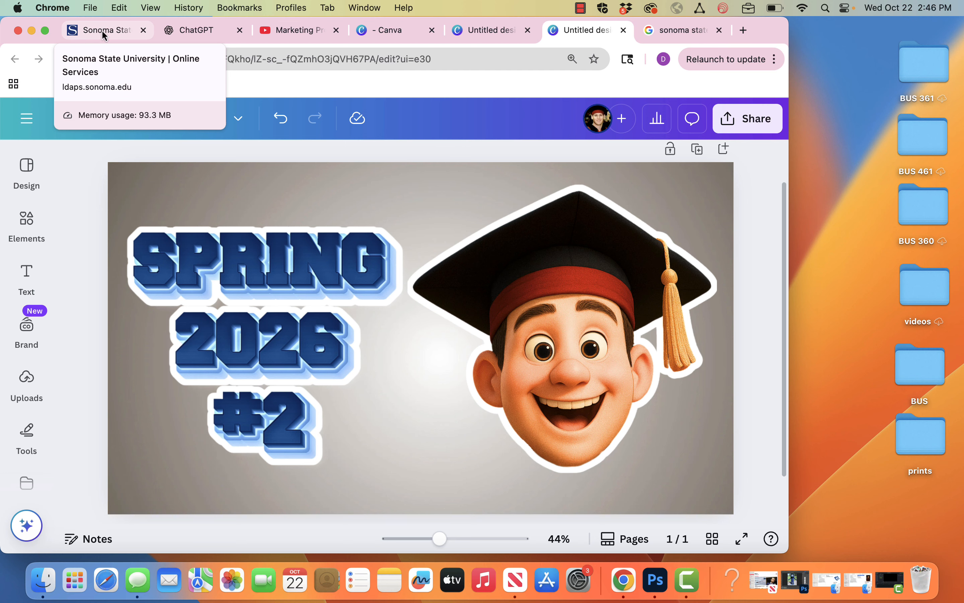
- Switch to the marketing professor's YouTube channel and view its published courses
{"action": "left_click", "coordinate": [292, 39]}
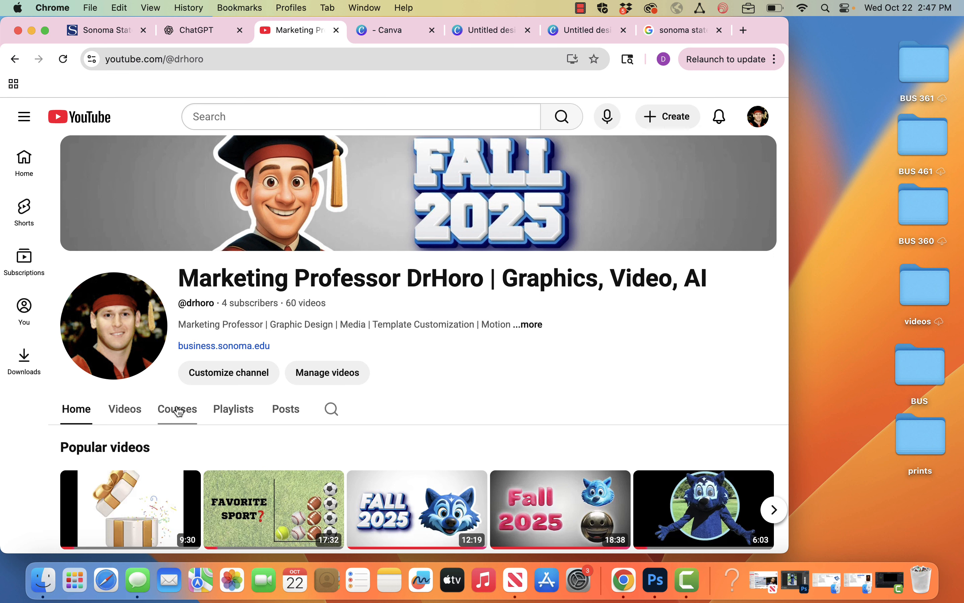
{"action": "left_click", "coordinate": [178, 411]}
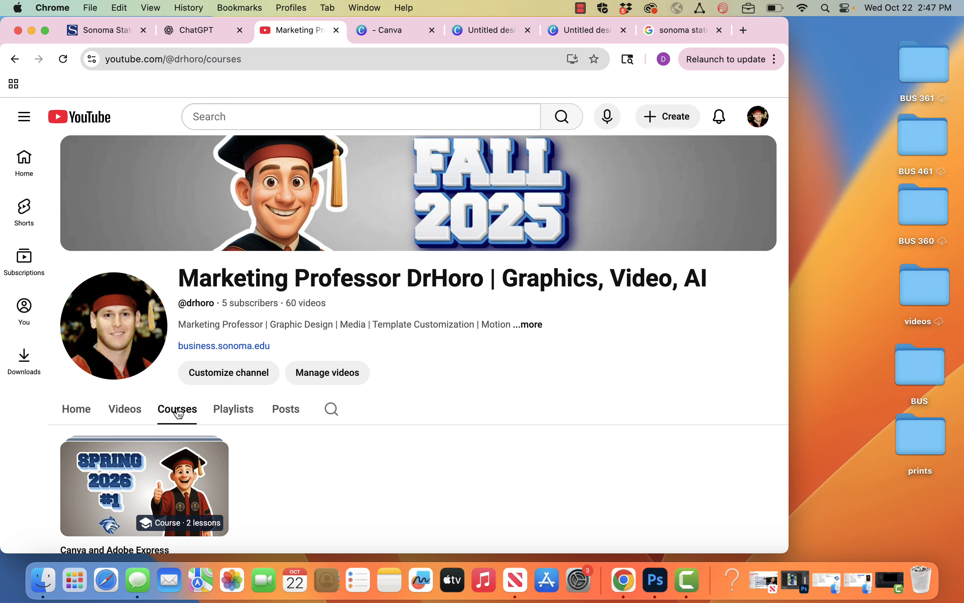
{"action": "scroll", "coordinate": [343, 518], "scroll_direction": "down", "scroll_amount": 1}
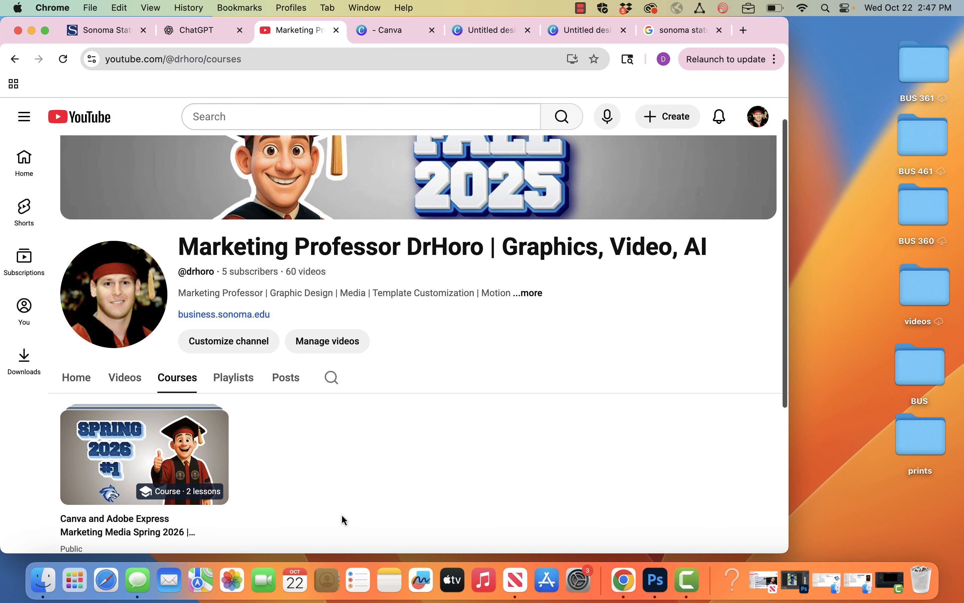
{"action": "scroll", "coordinate": [341, 515], "scroll_direction": "down", "scroll_amount": 3}
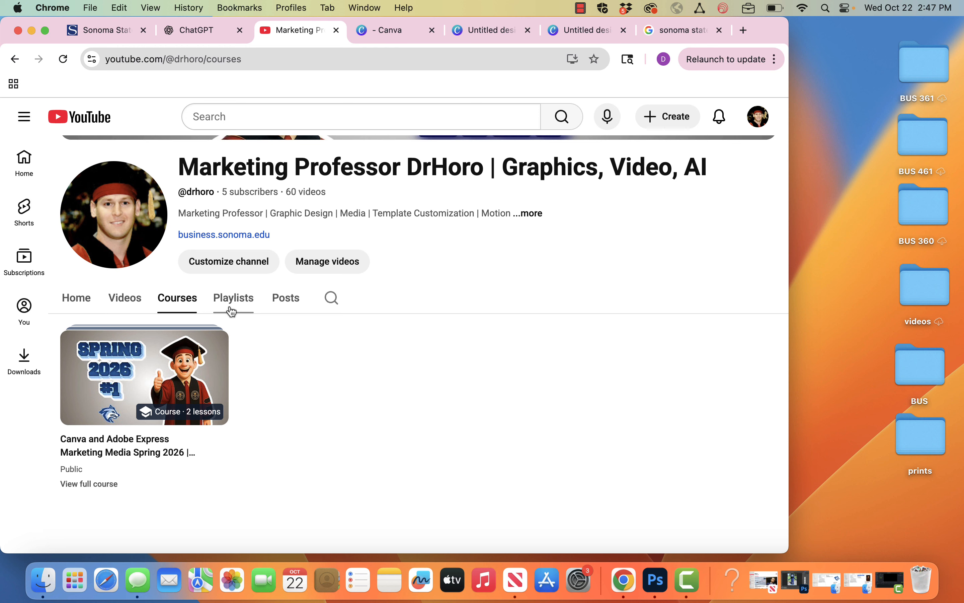
{"action": "scroll", "coordinate": [242, 343], "scroll_direction": "up", "scroll_amount": 1}
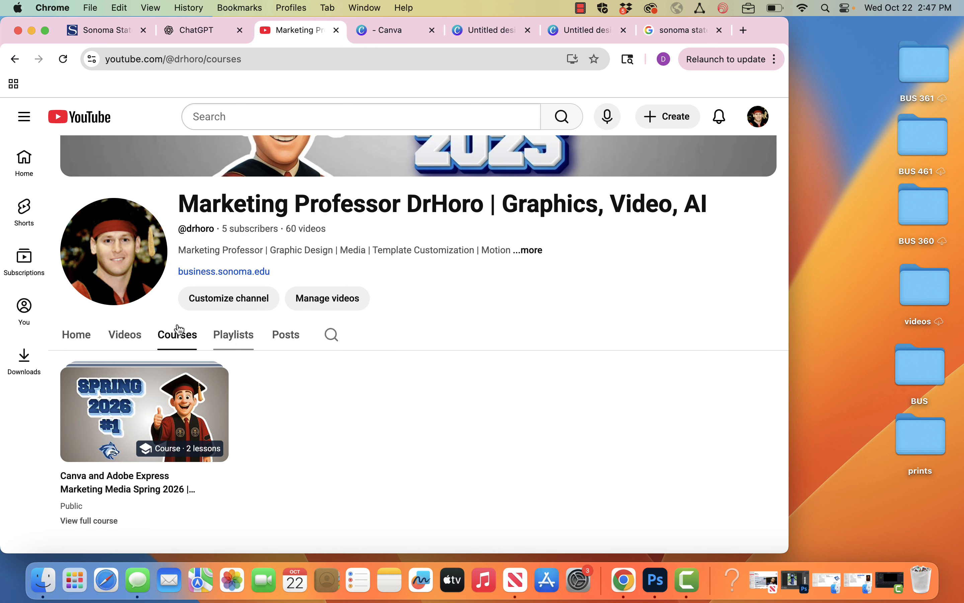
- Open the full Intro to Marketing Fall 2025 playlist from the channel's created playlists
{"action": "left_click", "coordinate": [239, 342]}
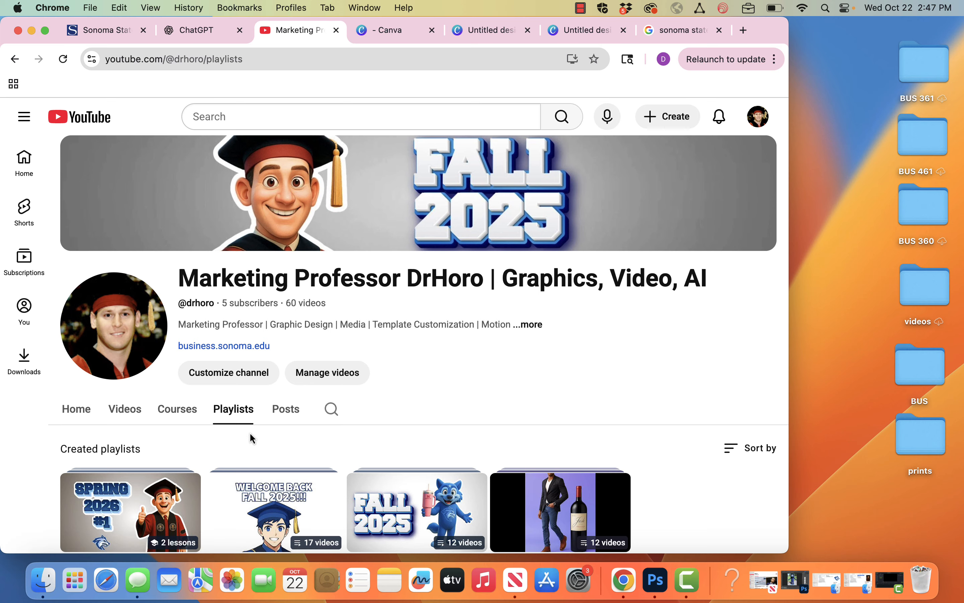
{"action": "scroll", "coordinate": [250, 439], "scroll_direction": "down", "scroll_amount": 3}
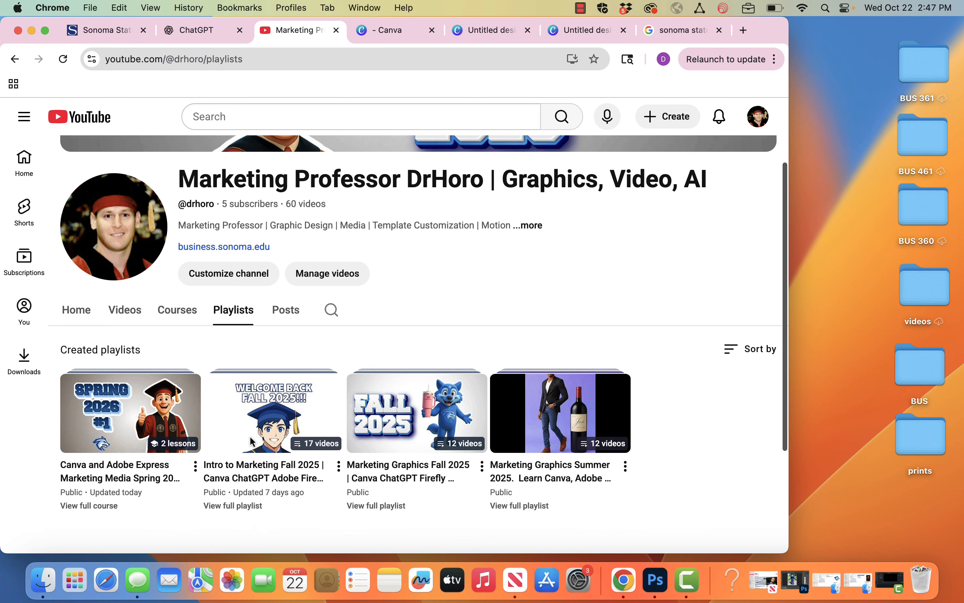
{"action": "left_click", "coordinate": [250, 506]}
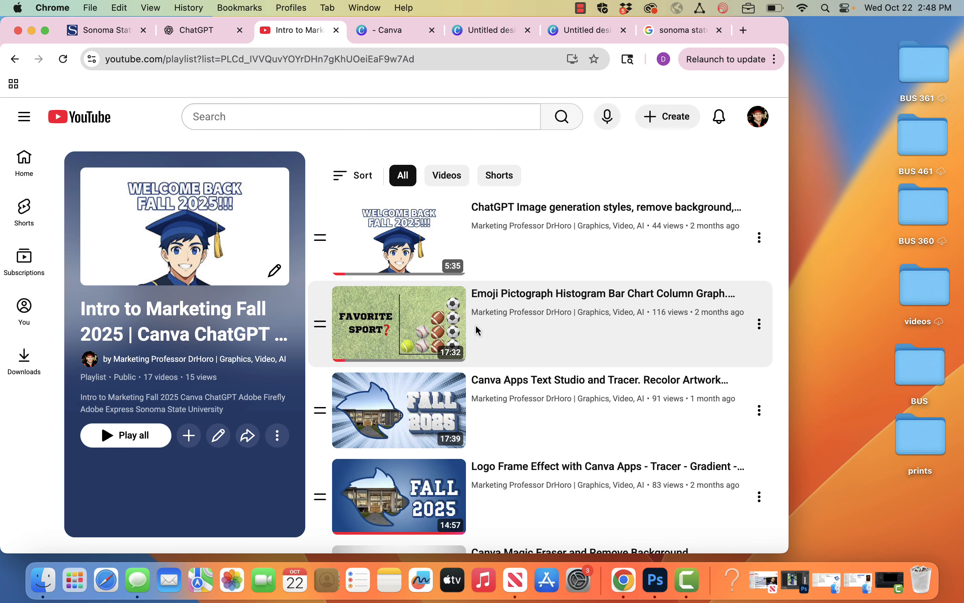
- Review the playlist's Canva and ChatGPT tutorials, from the emoji pictograph video through to the Adobe Firefly Boards video
{"action": "scroll", "coordinate": [477, 329], "scroll_direction": "down", "scroll_amount": 3}
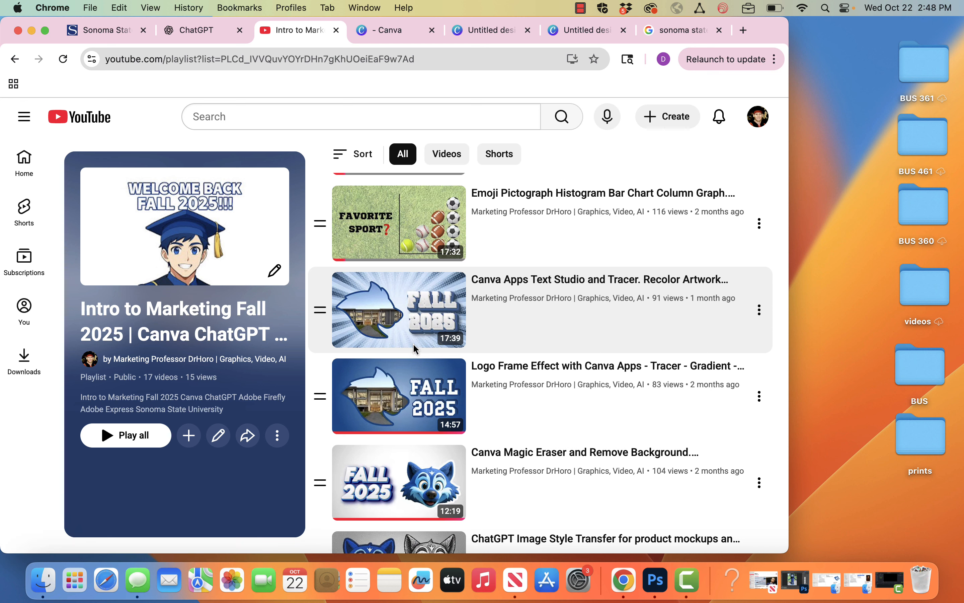
{"action": "scroll", "coordinate": [418, 346], "scroll_direction": "down", "scroll_amount": 1}
{"action": "scroll", "coordinate": [419, 346], "scroll_direction": "down", "scroll_amount": 3}
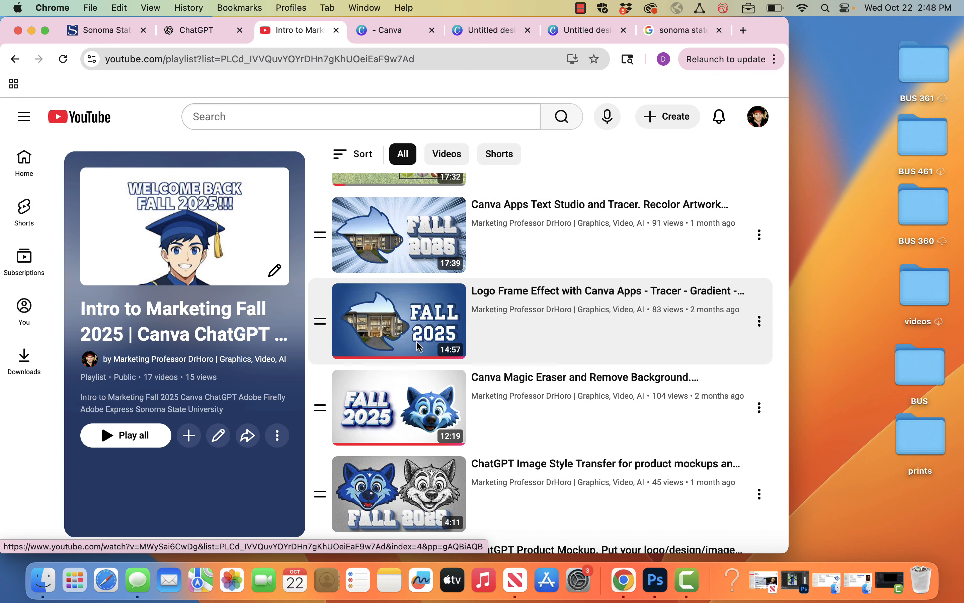
{"action": "scroll", "coordinate": [419, 346], "scroll_direction": "down", "scroll_amount": 1}
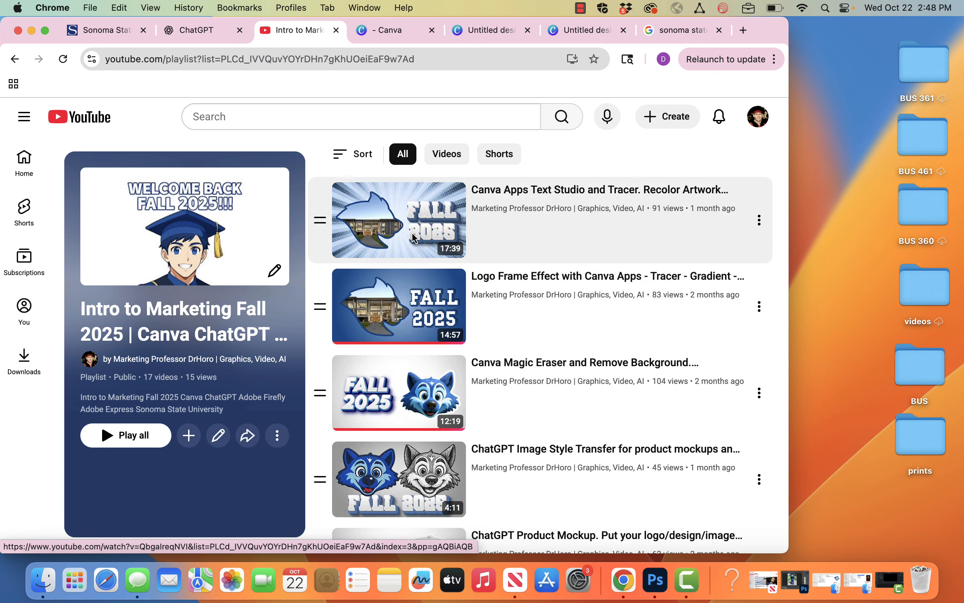
{"action": "scroll", "coordinate": [422, 341], "scroll_direction": "down", "scroll_amount": 4}
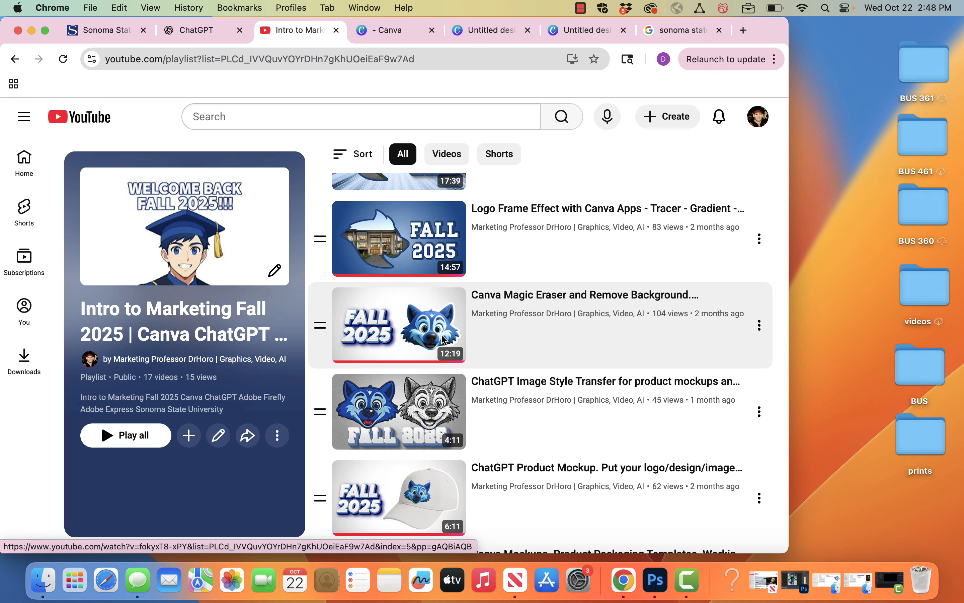
{"action": "scroll", "coordinate": [459, 319], "scroll_direction": "down", "scroll_amount": 1}
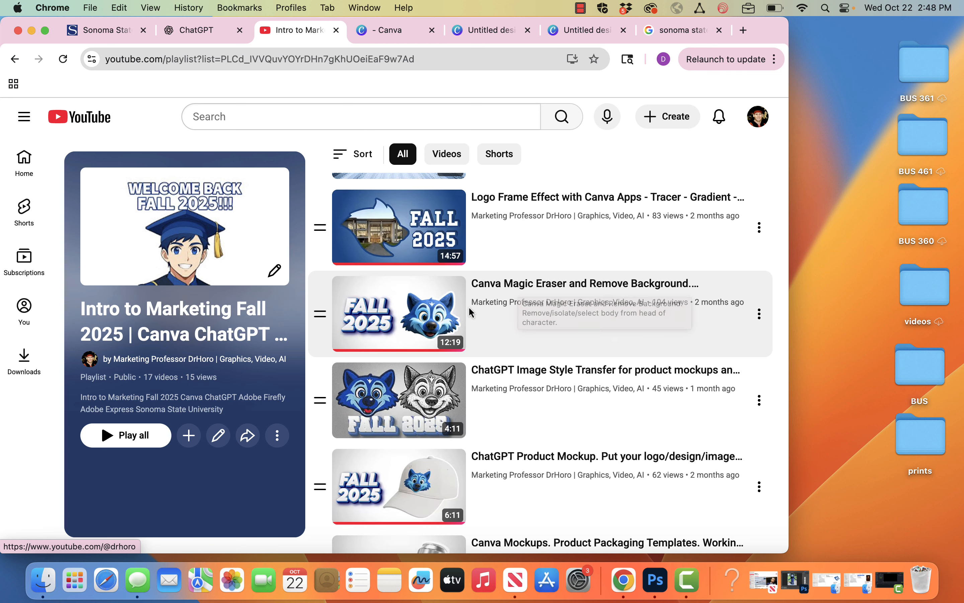
{"action": "scroll", "coordinate": [471, 314], "scroll_direction": "down", "scroll_amount": 3}
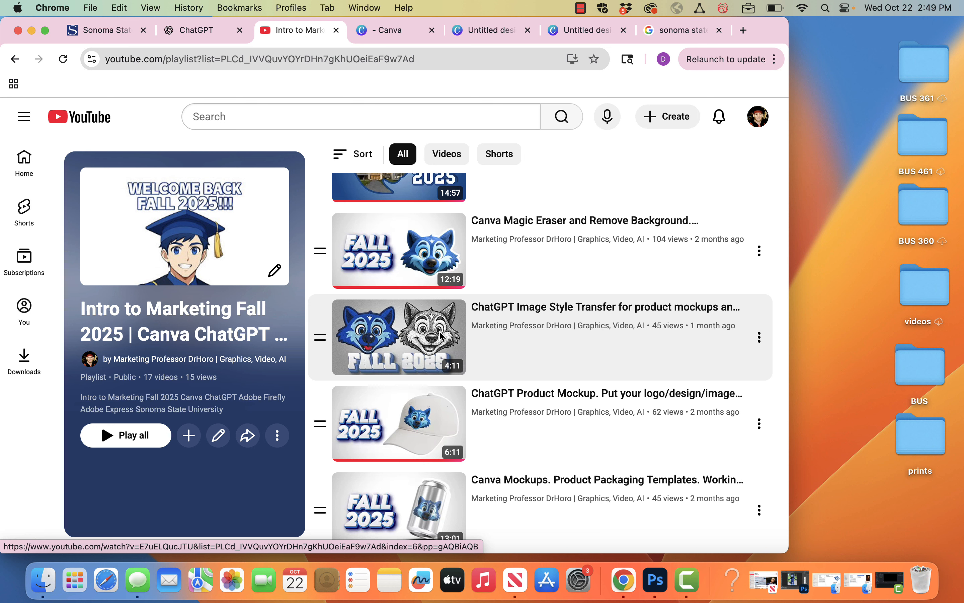
{"action": "scroll", "coordinate": [441, 335], "scroll_direction": "down", "scroll_amount": 2}
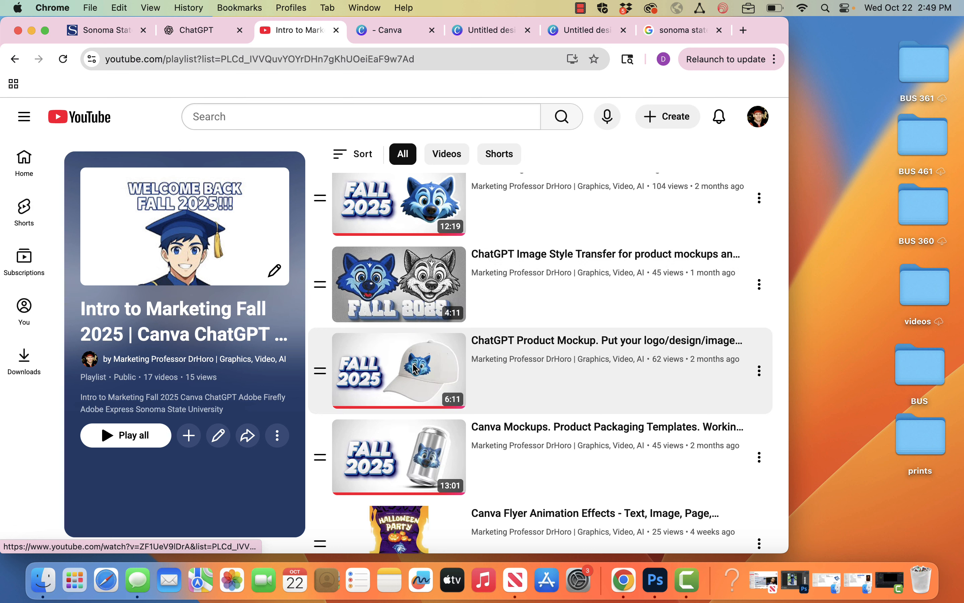
{"action": "scroll", "coordinate": [422, 379], "scroll_direction": "down", "scroll_amount": 2}
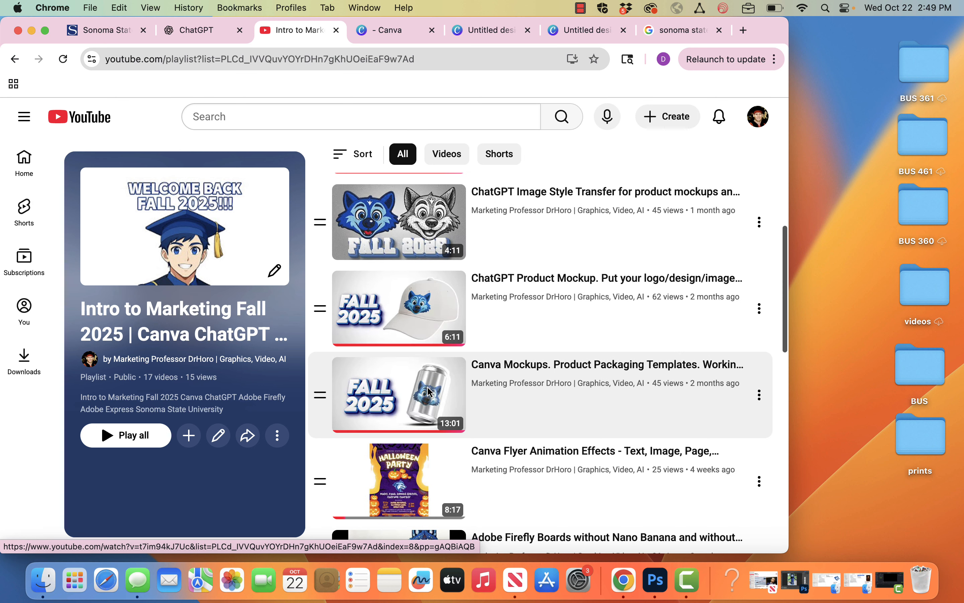
{"action": "scroll", "coordinate": [428, 392], "scroll_direction": "down", "scroll_amount": 1}
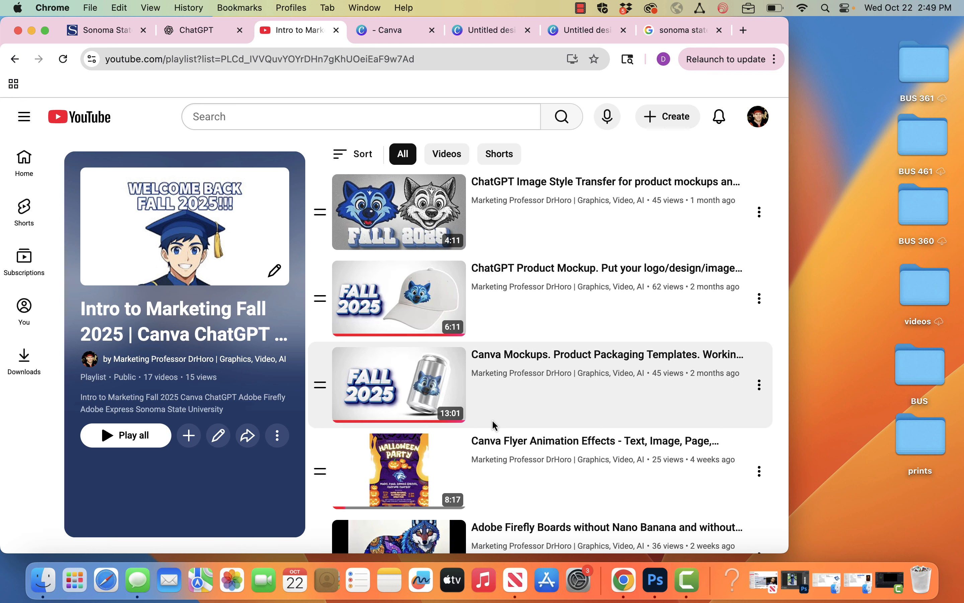
{"action": "scroll", "coordinate": [494, 425], "scroll_direction": "down", "scroll_amount": 3}
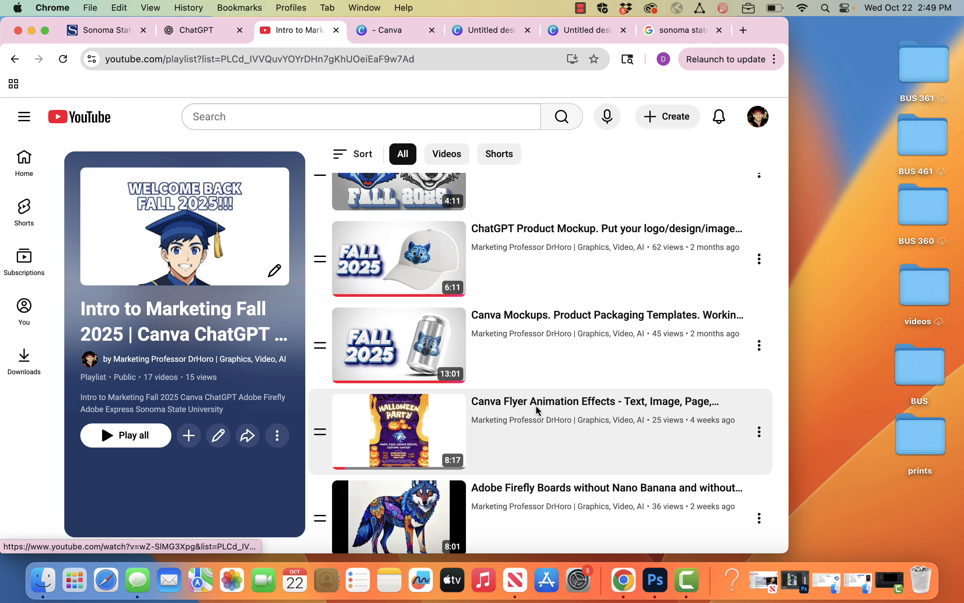
{"action": "scroll", "coordinate": [534, 404], "scroll_direction": "down", "scroll_amount": 1}
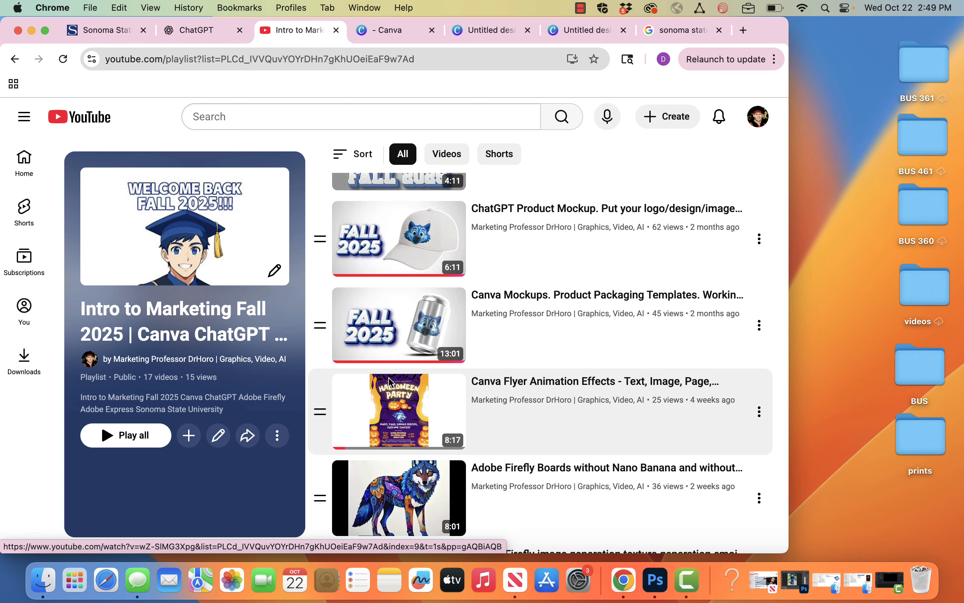
{"action": "scroll", "coordinate": [449, 402], "scroll_direction": "down", "scroll_amount": 1}
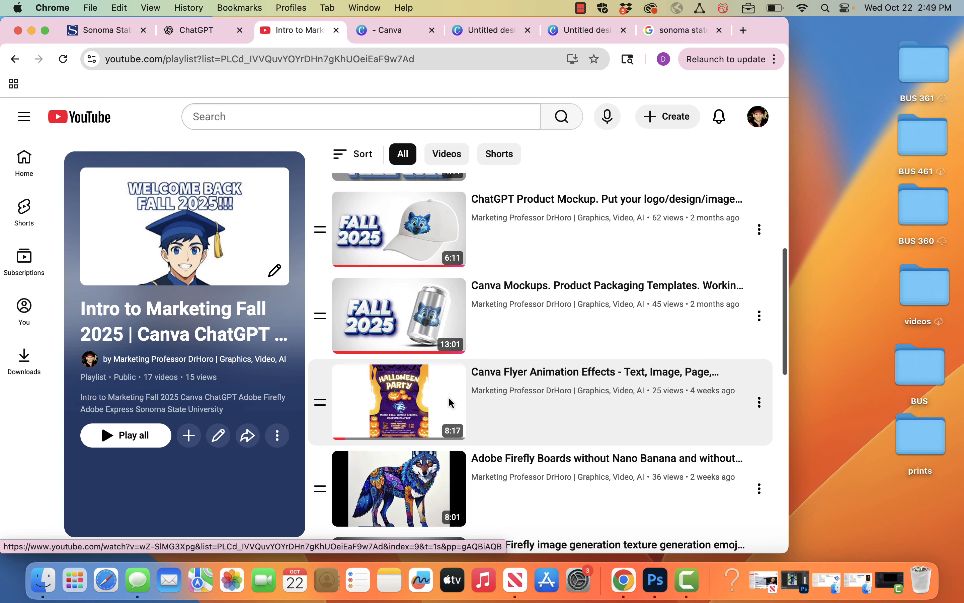
{"action": "scroll", "coordinate": [449, 402], "scroll_direction": "down", "scroll_amount": 1}
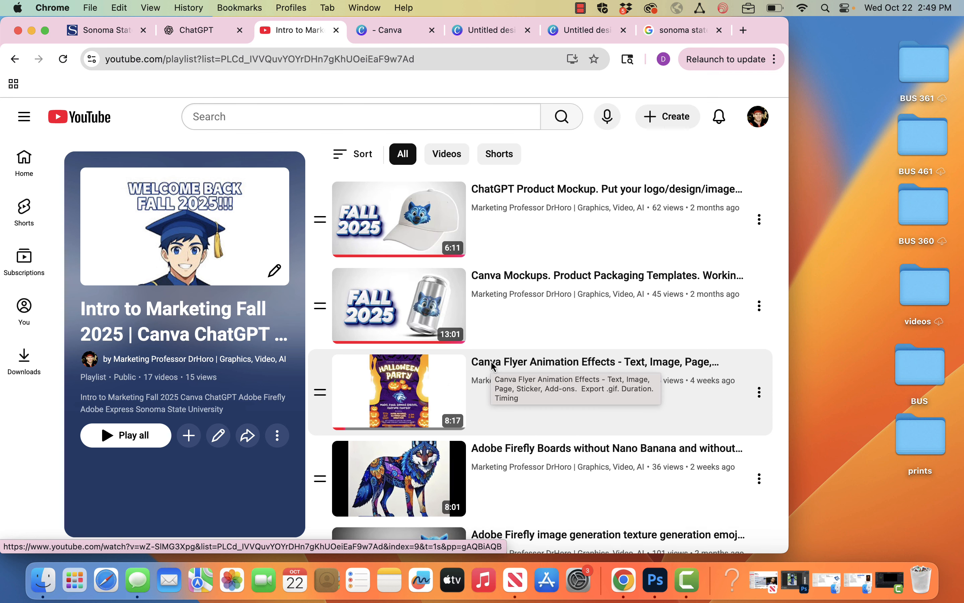
{"action": "scroll", "coordinate": [492, 364], "scroll_direction": "down", "scroll_amount": 5}
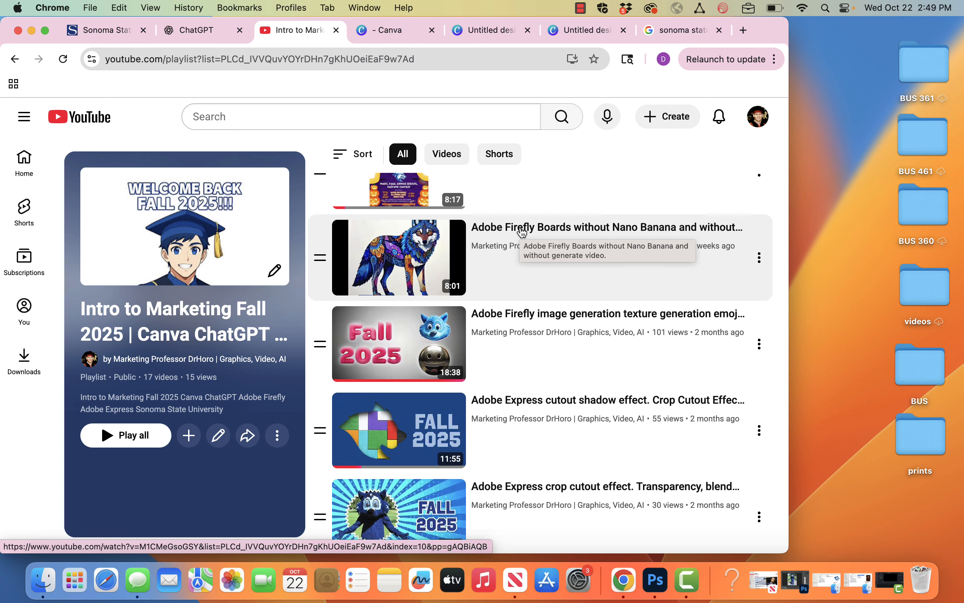
{"action": "scroll", "coordinate": [490, 251], "scroll_direction": "down", "scroll_amount": 1}
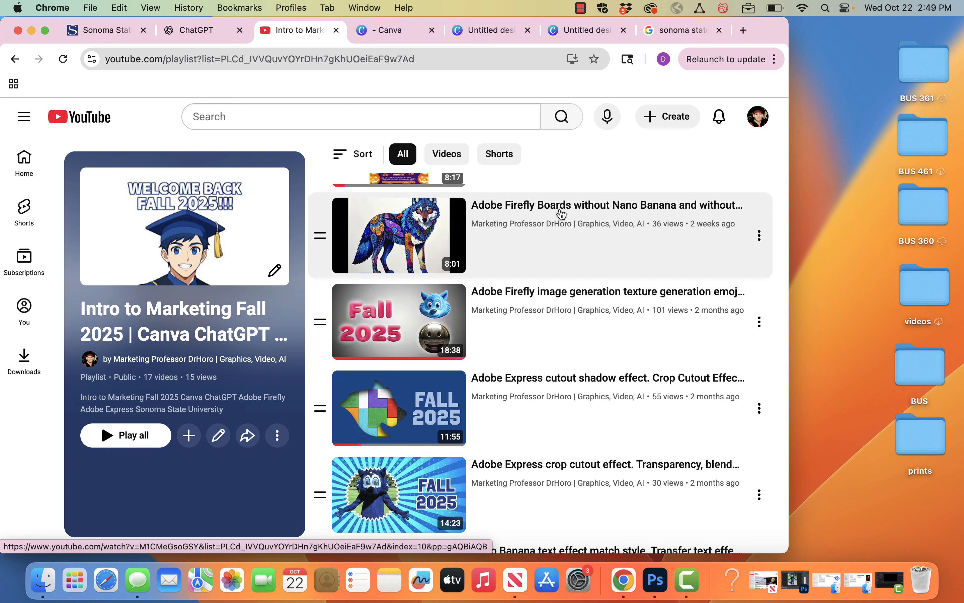
{"action": "left_click", "coordinate": [498, 209]}
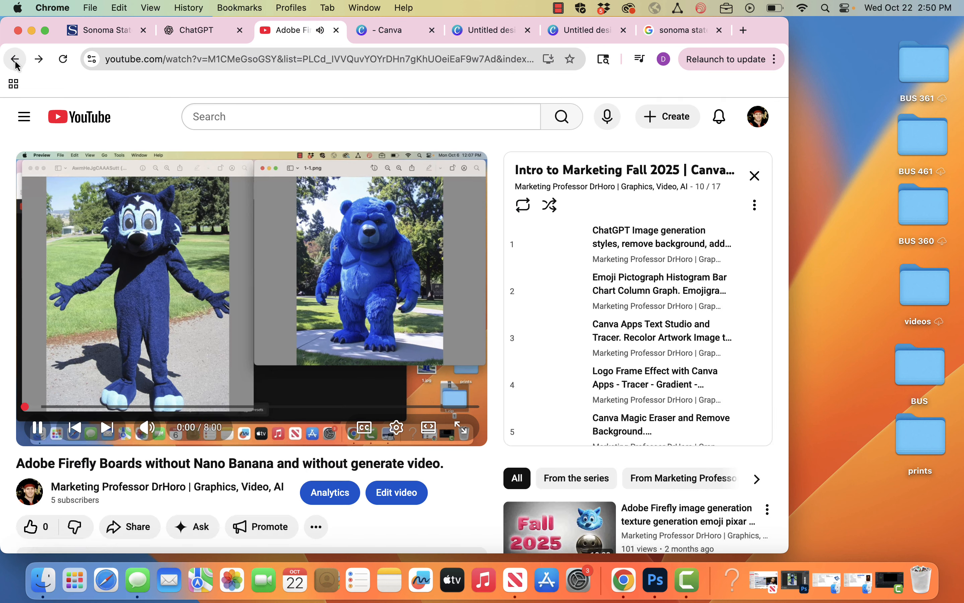
{"action": "left_click", "coordinate": [15, 60]}
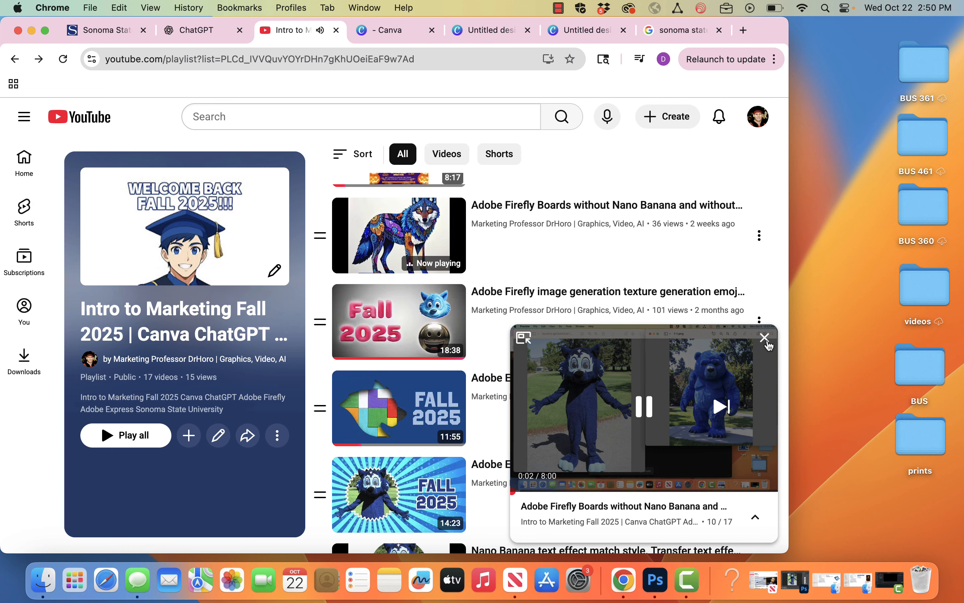
{"action": "left_click", "coordinate": [765, 339]}
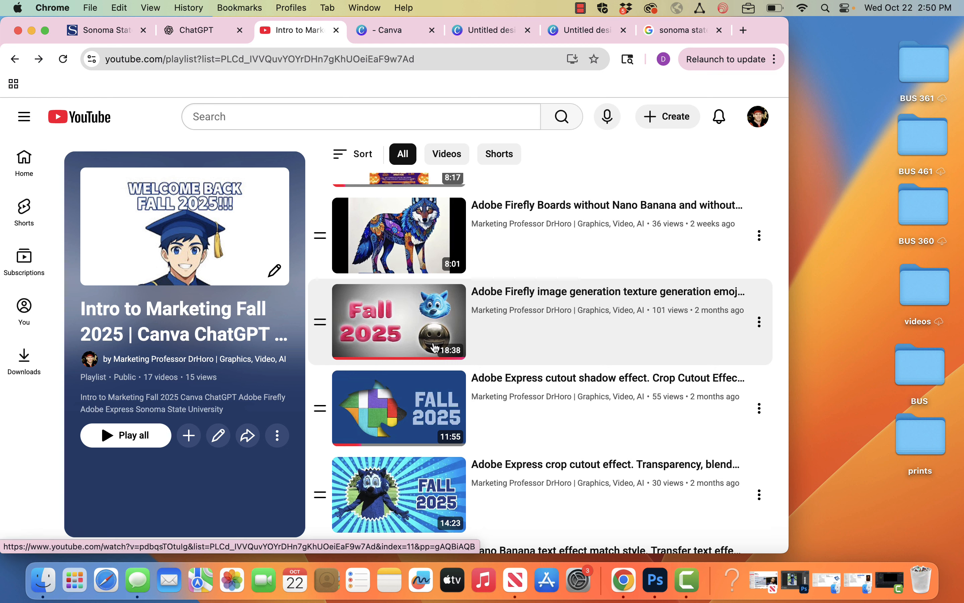
- Review the remaining Adobe Firefly, Adobe Express and Nano Banana tutorials to the playlist's end, and return to its first Canva videos
{"action": "scroll", "coordinate": [492, 346], "scroll_direction": "down", "scroll_amount": 2}
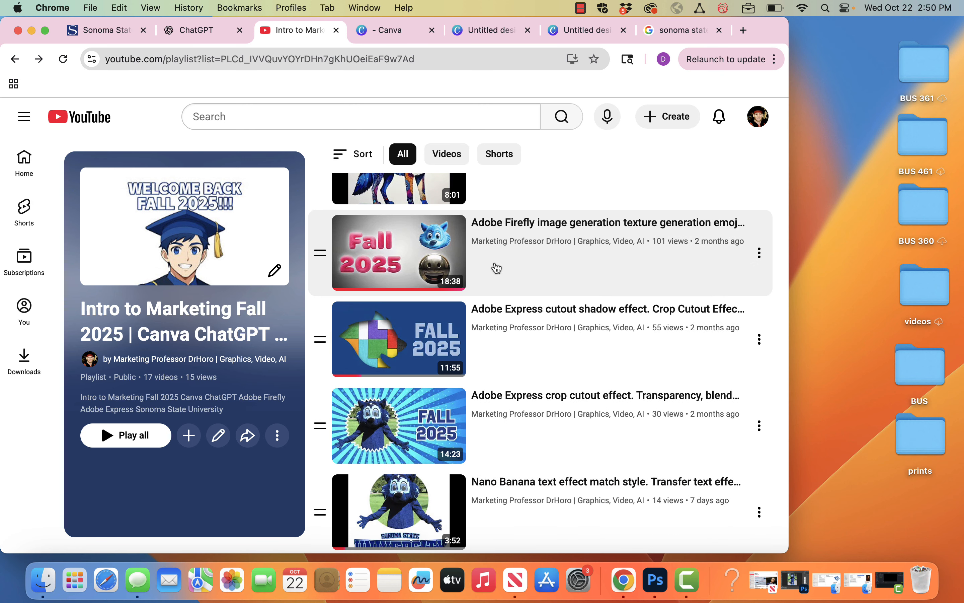
{"action": "scroll", "coordinate": [495, 269], "scroll_direction": "down", "scroll_amount": 2}
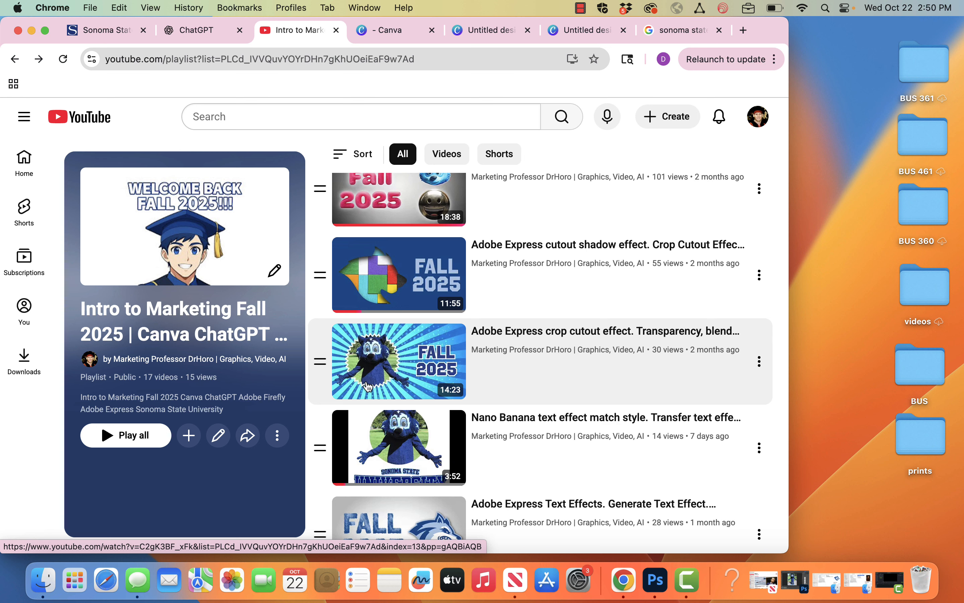
{"action": "scroll", "coordinate": [391, 389], "scroll_direction": "down", "scroll_amount": 3}
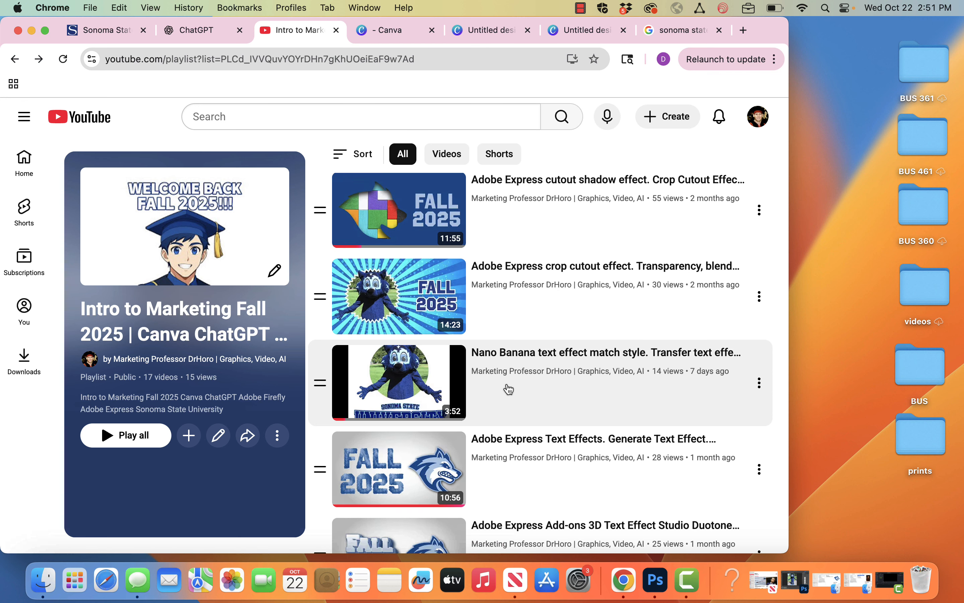
{"action": "scroll", "coordinate": [509, 389], "scroll_direction": "down", "scroll_amount": 3}
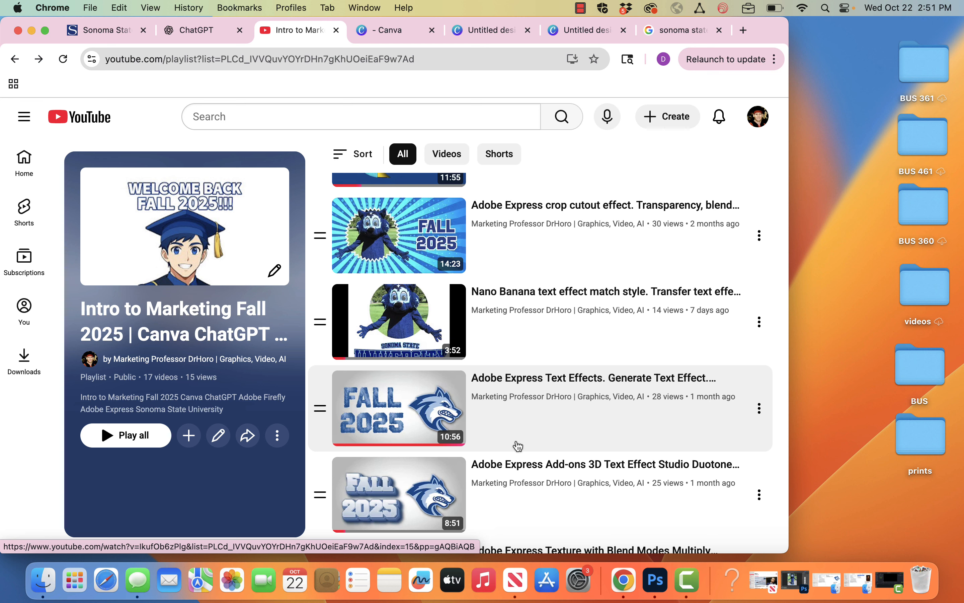
{"action": "scroll", "coordinate": [526, 447], "scroll_direction": "down", "scroll_amount": 3}
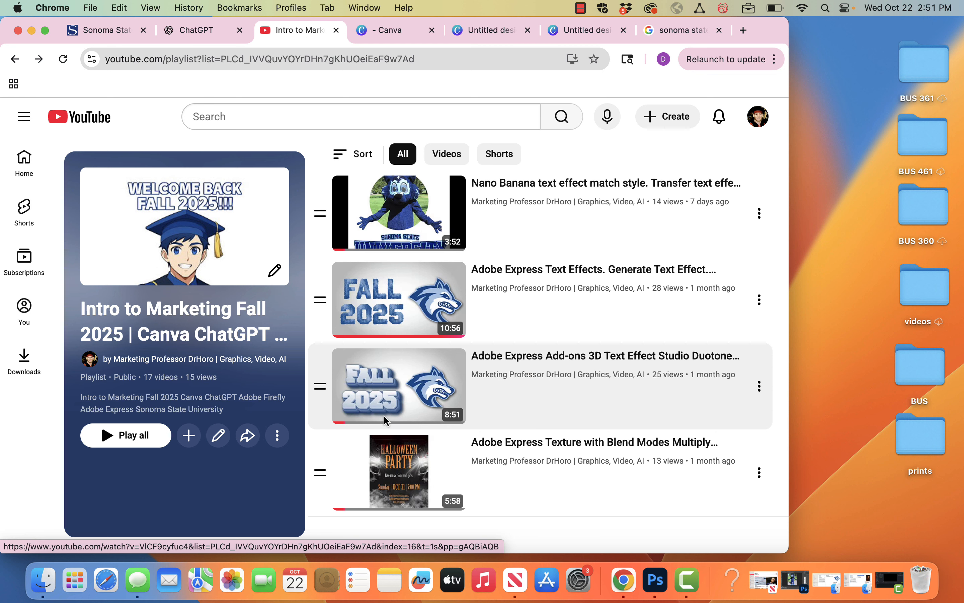
{"action": "scroll", "coordinate": [386, 423], "scroll_direction": "down", "scroll_amount": 1}
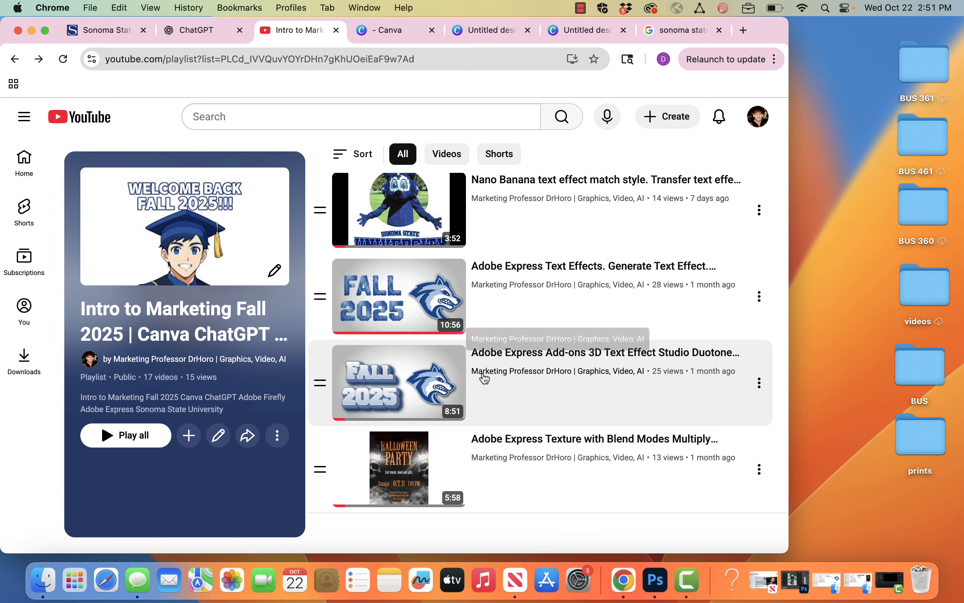
{"action": "scroll", "coordinate": [484, 378], "scroll_direction": "up", "scroll_amount": 1}
{"action": "scroll", "coordinate": [484, 378], "scroll_direction": "up", "scroll_amount": 2}
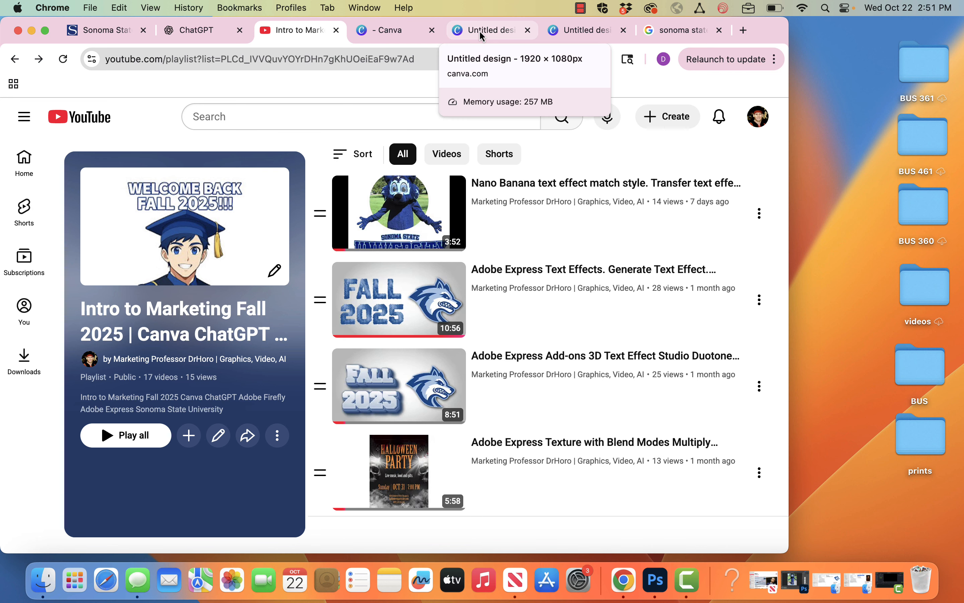
{"action": "scroll", "coordinate": [432, 275], "scroll_direction": "up", "scroll_amount": 20}
{"action": "scroll", "coordinate": [422, 378], "scroll_direction": "down", "scroll_amount": 4}
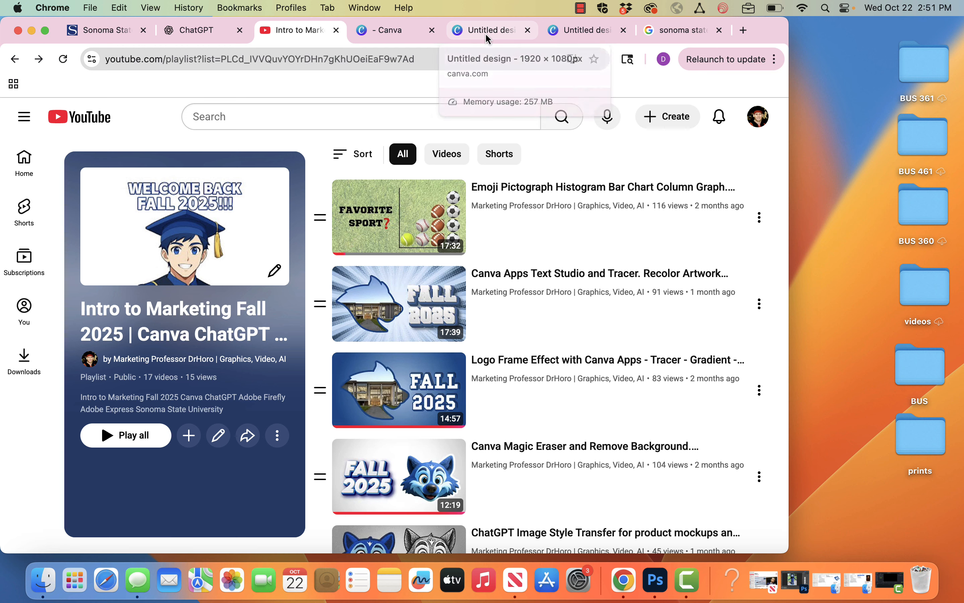
- Switch to ChatGPT and open the Pixar style image prompt chat to view its generated graduate image
{"action": "left_click", "coordinate": [203, 31]}
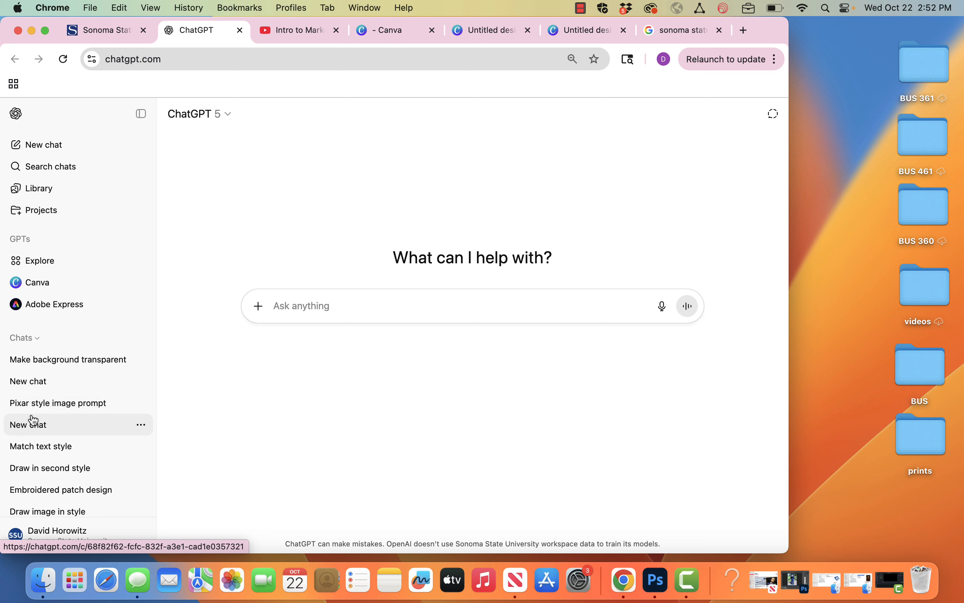
{"action": "left_click", "coordinate": [46, 389]}
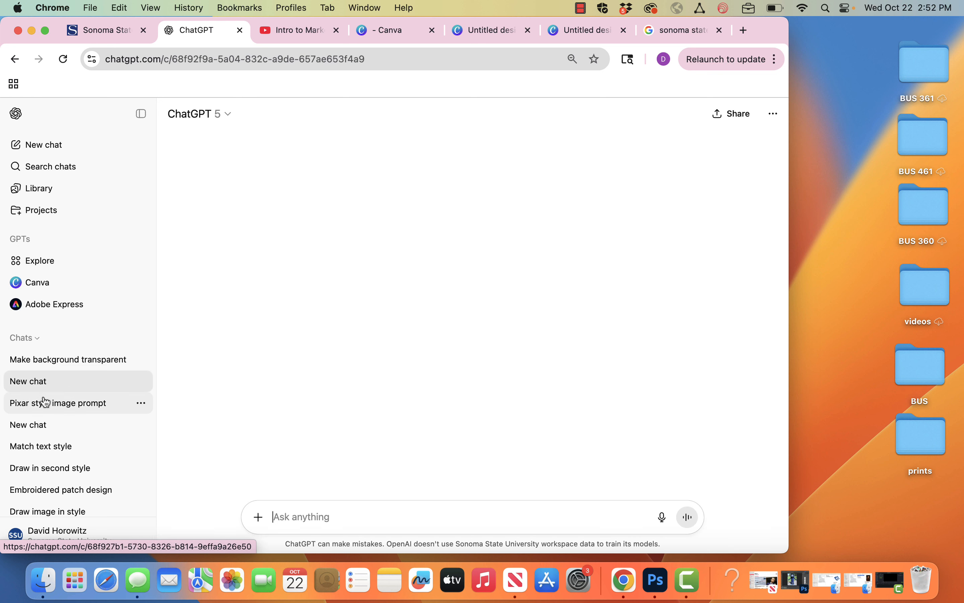
{"action": "left_click", "coordinate": [45, 411]}
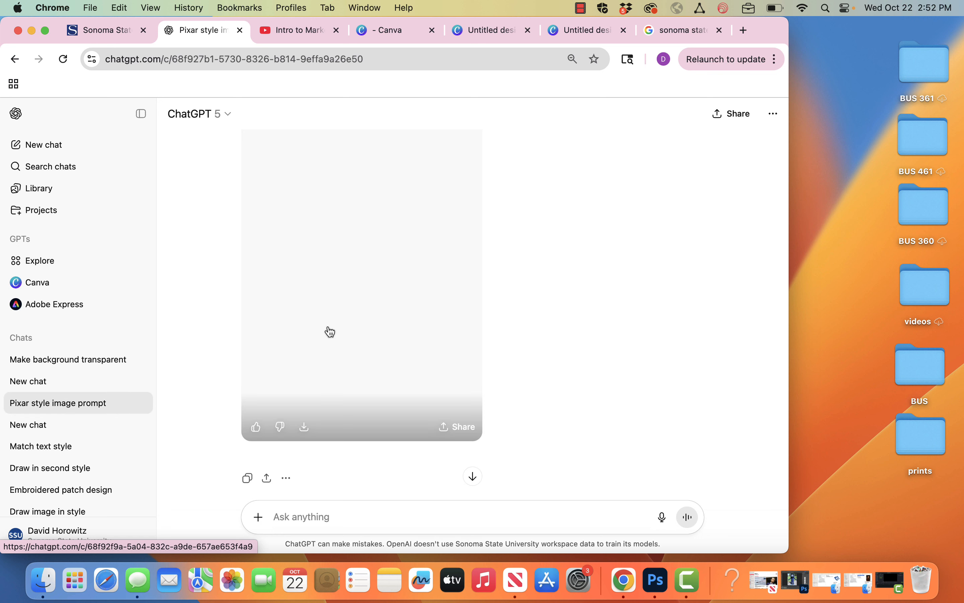
{"action": "scroll", "coordinate": [231, 330], "scroll_direction": "up", "scroll_amount": 3}
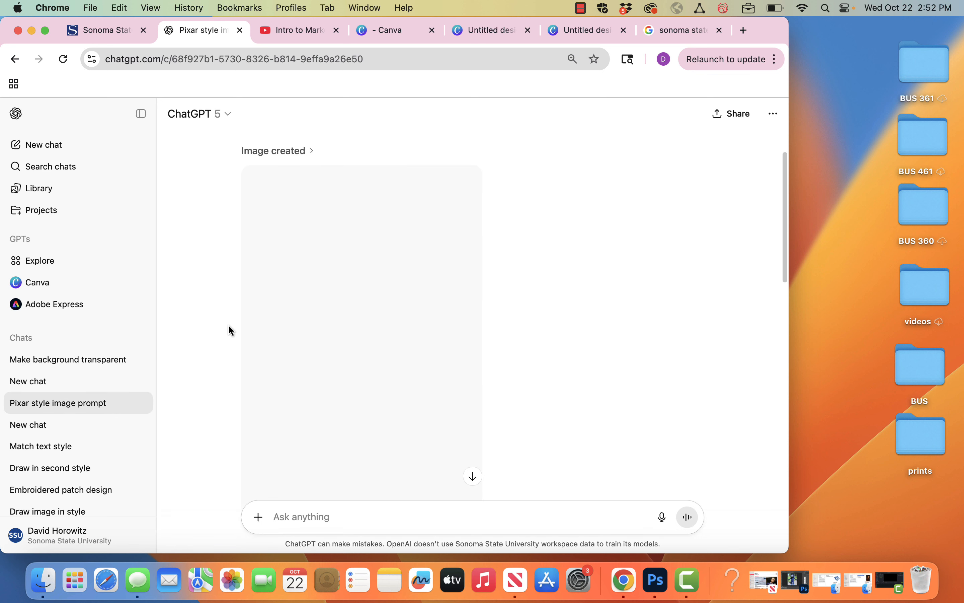
{"action": "scroll", "coordinate": [229, 329], "scroll_direction": "down", "scroll_amount": 5}
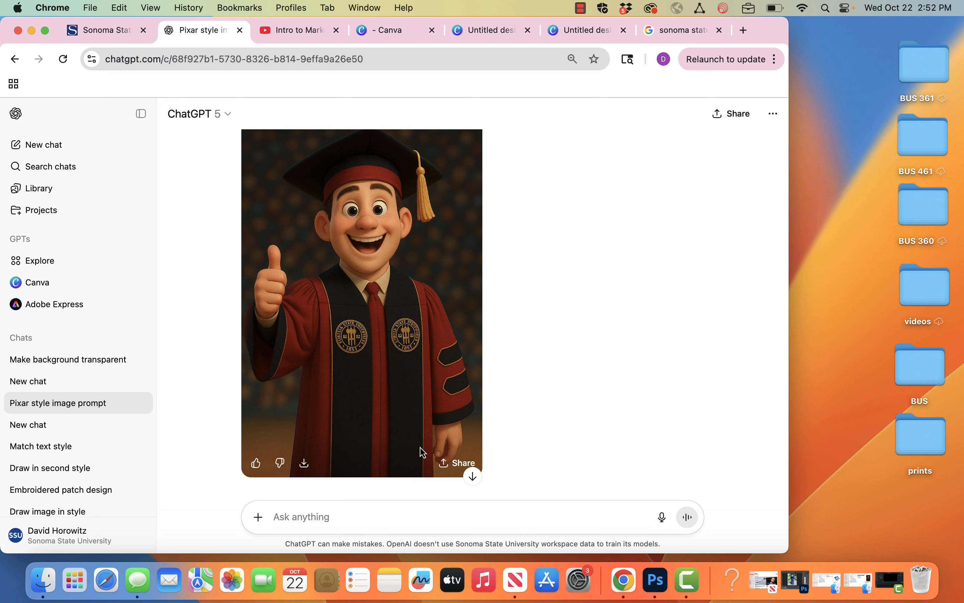
- Switch to Canva, open the recent "Spring 2026 #1" design and copy its graduate character
{"action": "left_click", "coordinate": [505, 32]}
{"action": "left_click", "coordinate": [396, 31]}
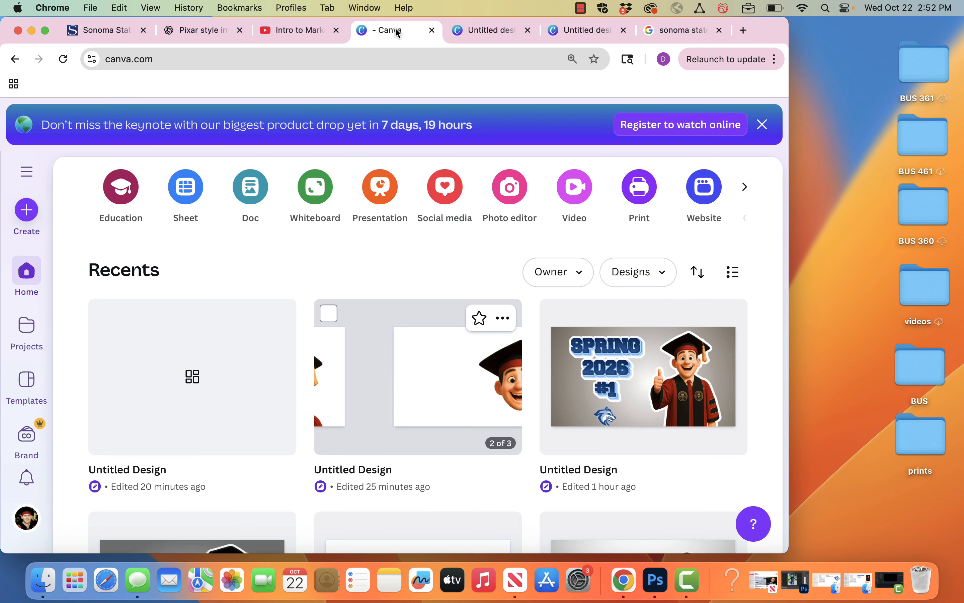
{"action": "scroll", "coordinate": [422, 378], "scroll_direction": "down", "scroll_amount": 2}
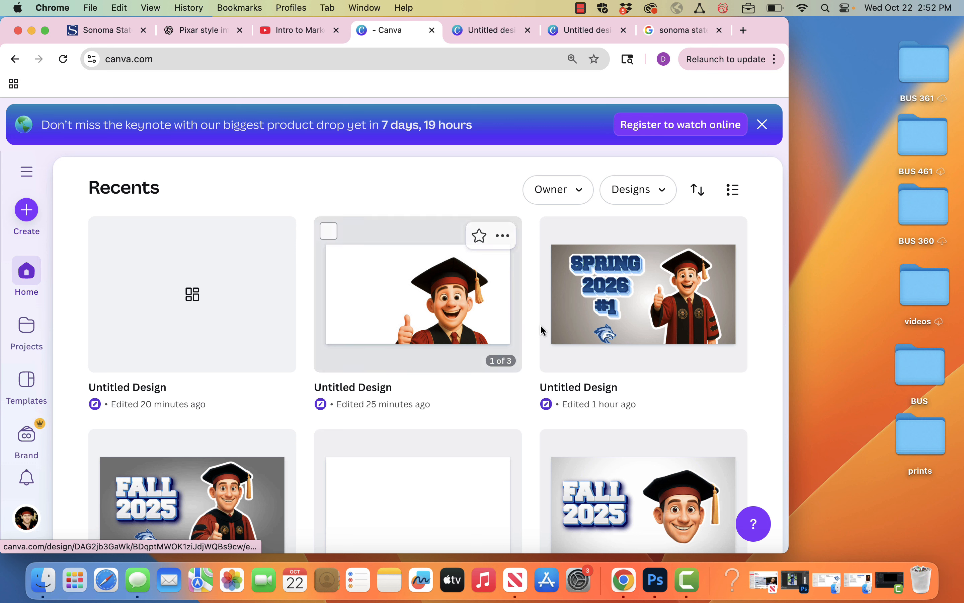
{"action": "left_click", "coordinate": [702, 315]}
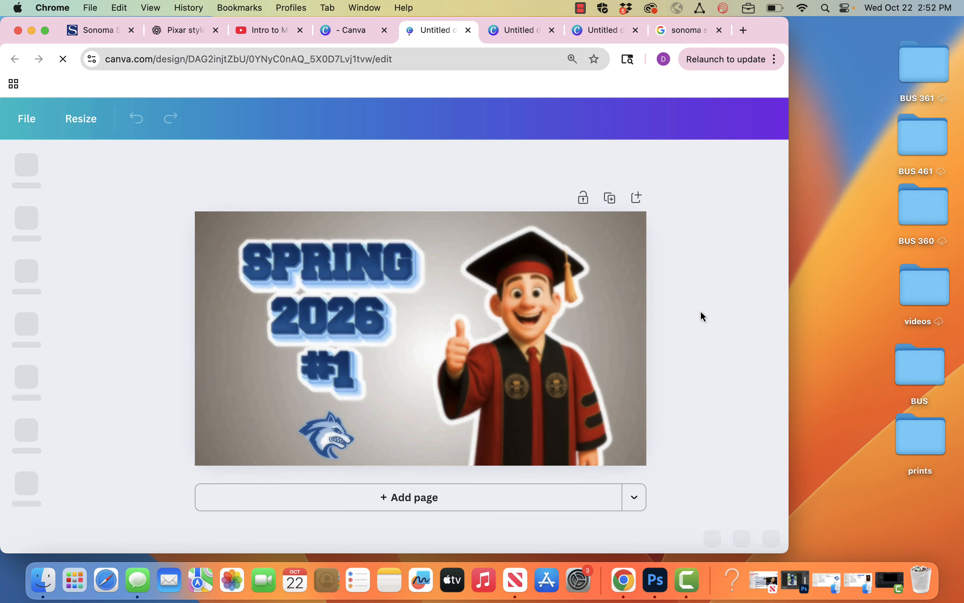
{"action": "left_click", "coordinate": [533, 360]}
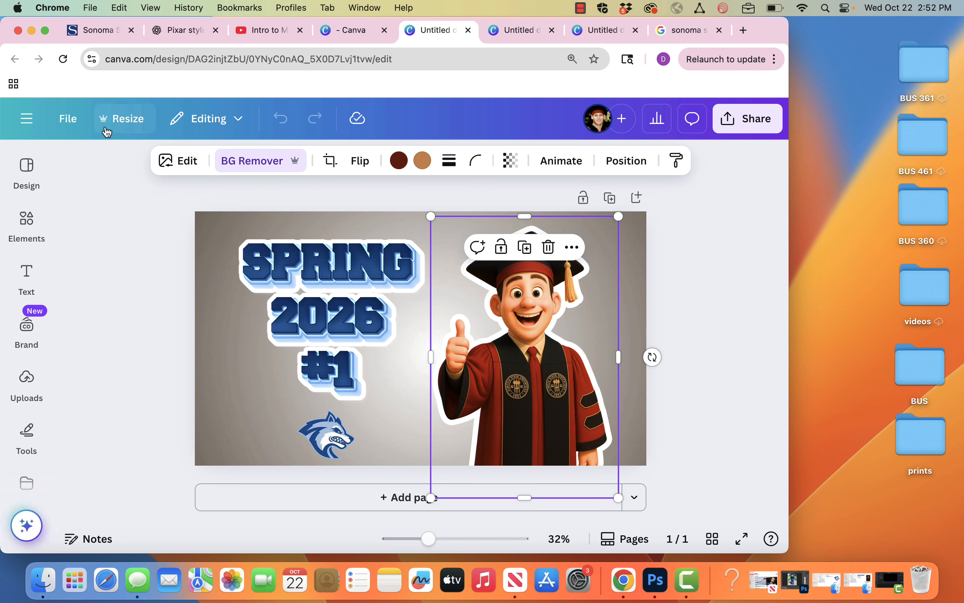
- Create a new blank custom-size design of 1920 × 1080 px
{"action": "left_click", "coordinate": [27, 123]}
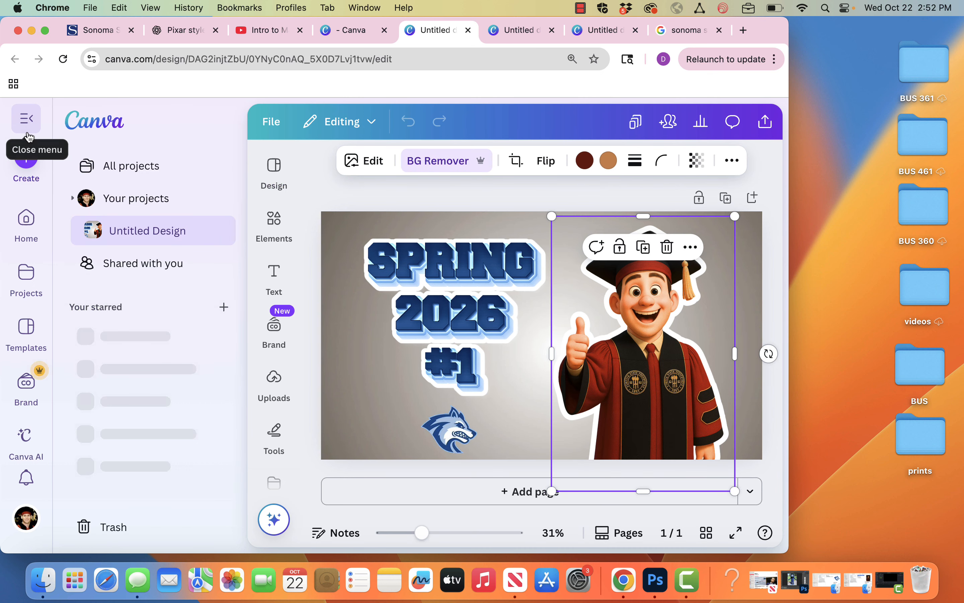
{"action": "left_click", "coordinate": [27, 158]}
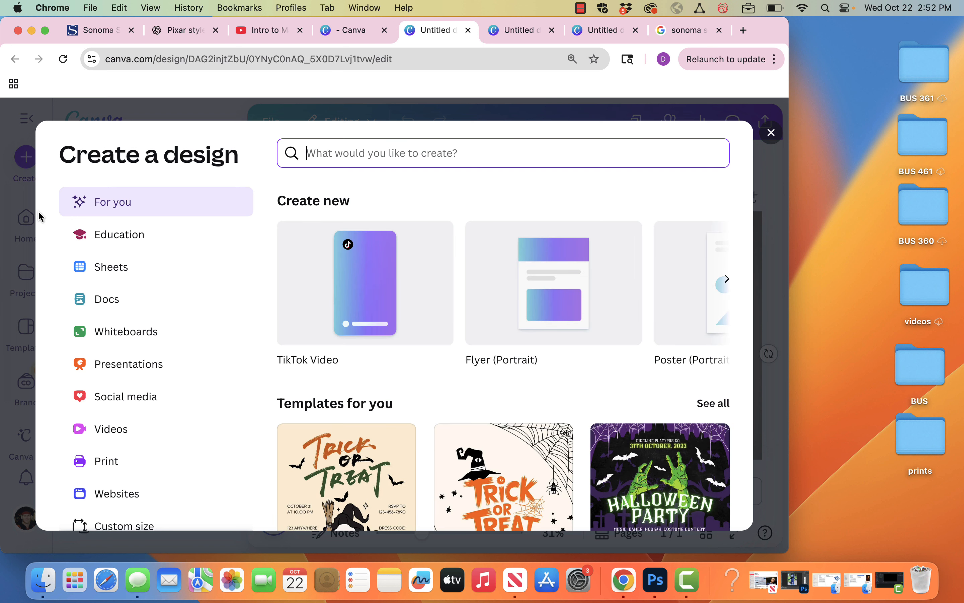
{"action": "scroll", "coordinate": [119, 323], "scroll_direction": "down", "scroll_amount": 3}
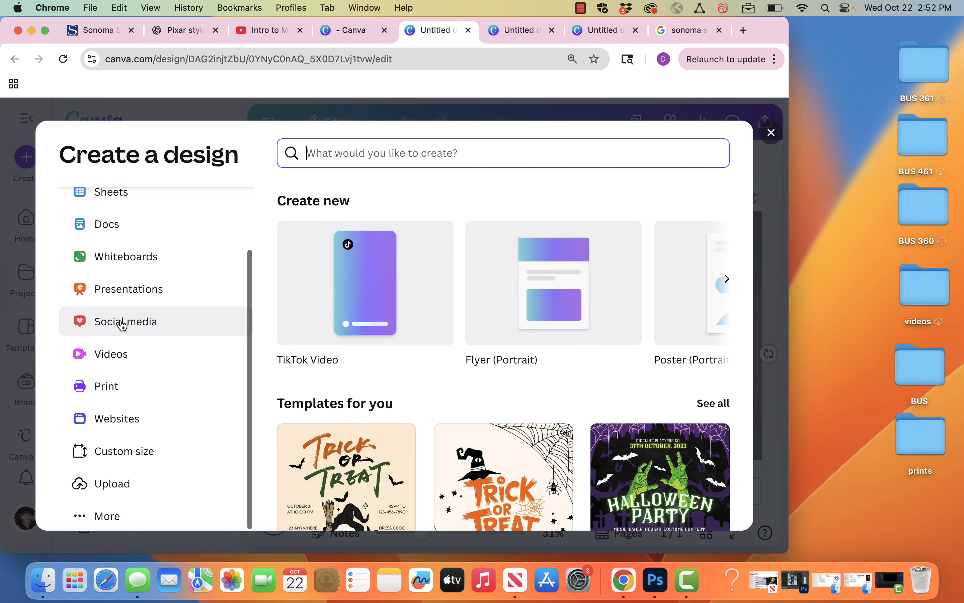
{"action": "left_click", "coordinate": [111, 456]}
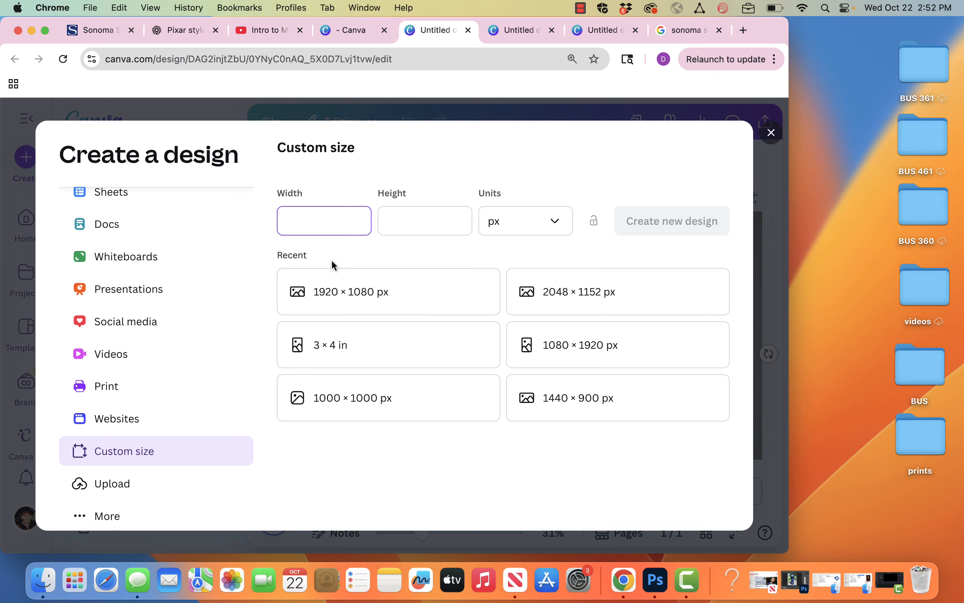
{"action": "left_click", "coordinate": [376, 296]}
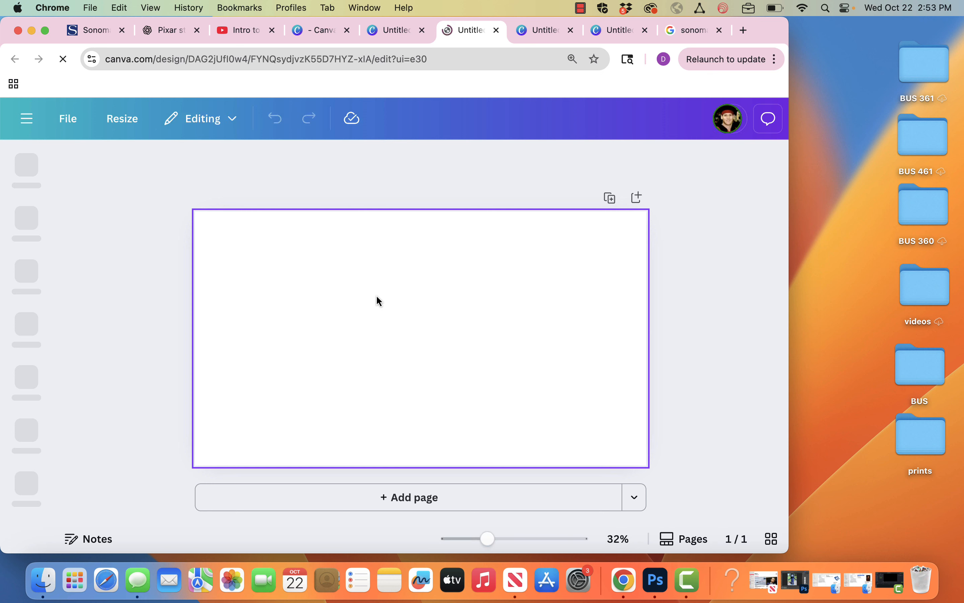
- Paste the graduate character onto the blank page and add two more pages
{"action": "left_click", "coordinate": [339, 162]}
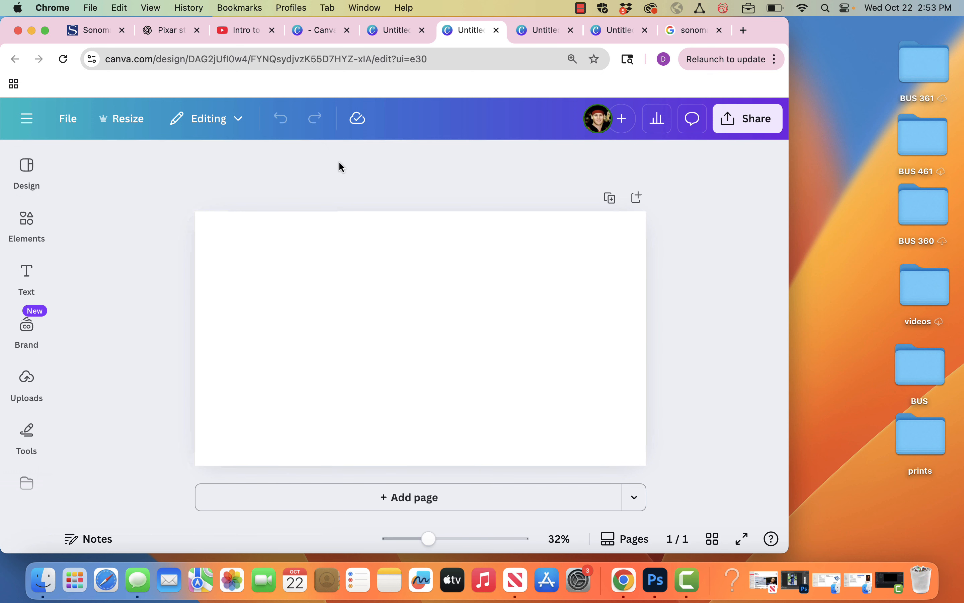
{"action": "key", "text": "super+v"}
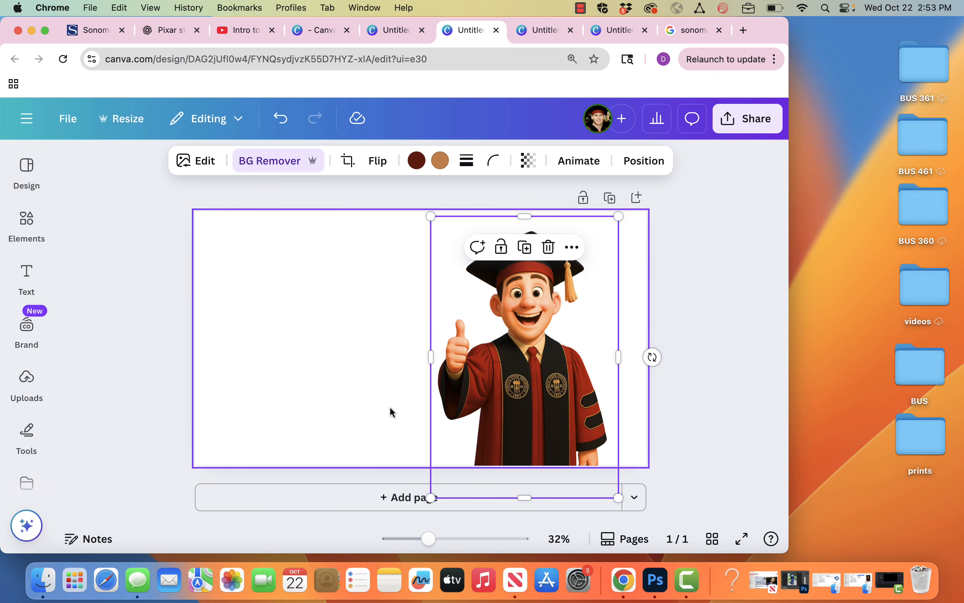
{"action": "left_click", "coordinate": [385, 502]}
{"action": "left_click", "coordinate": [385, 502]}
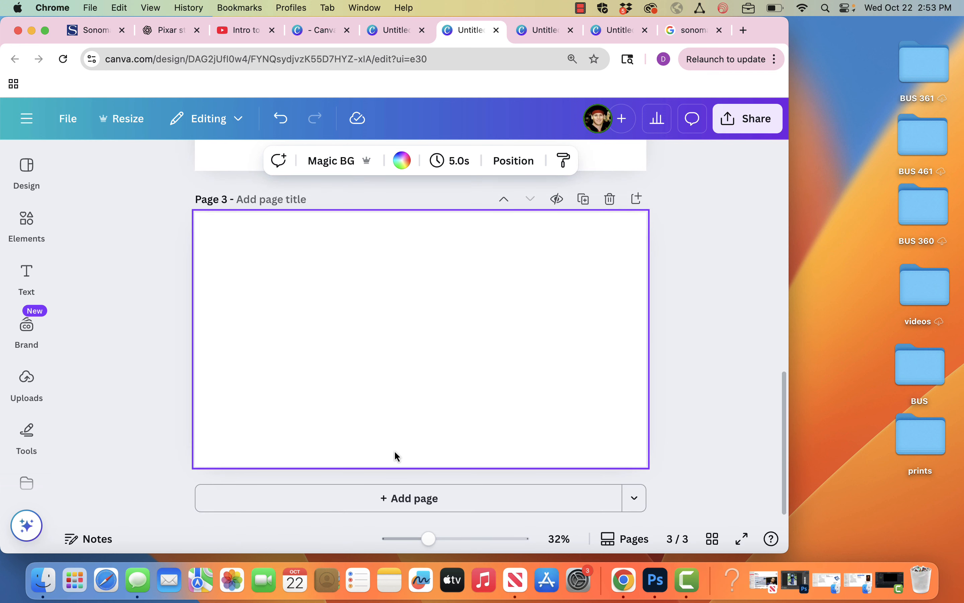
- Paste the graduate character onto page 3 and also onto page 2
{"action": "key", "text": "super+v"}
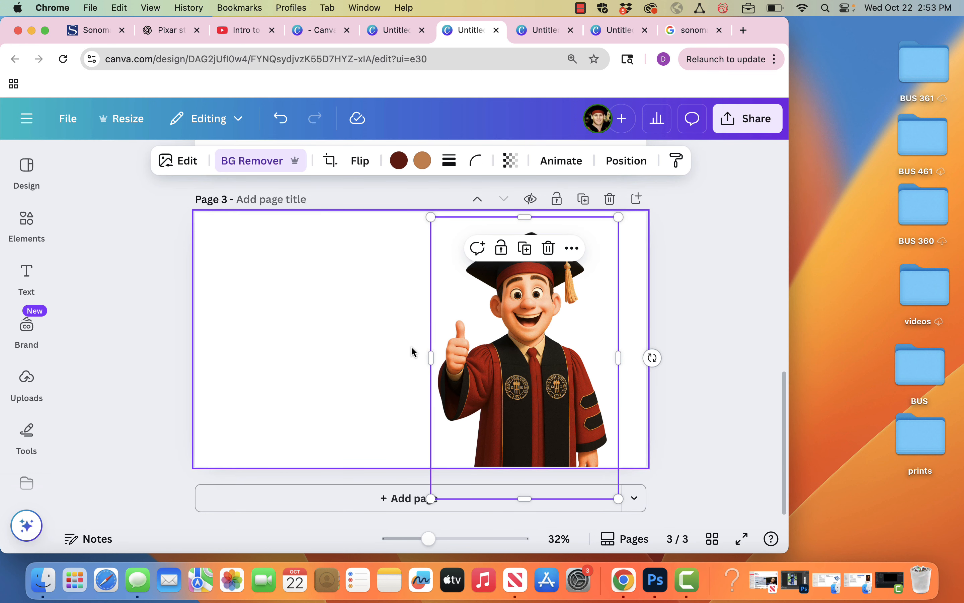
{"action": "left_click", "coordinate": [131, 391]}
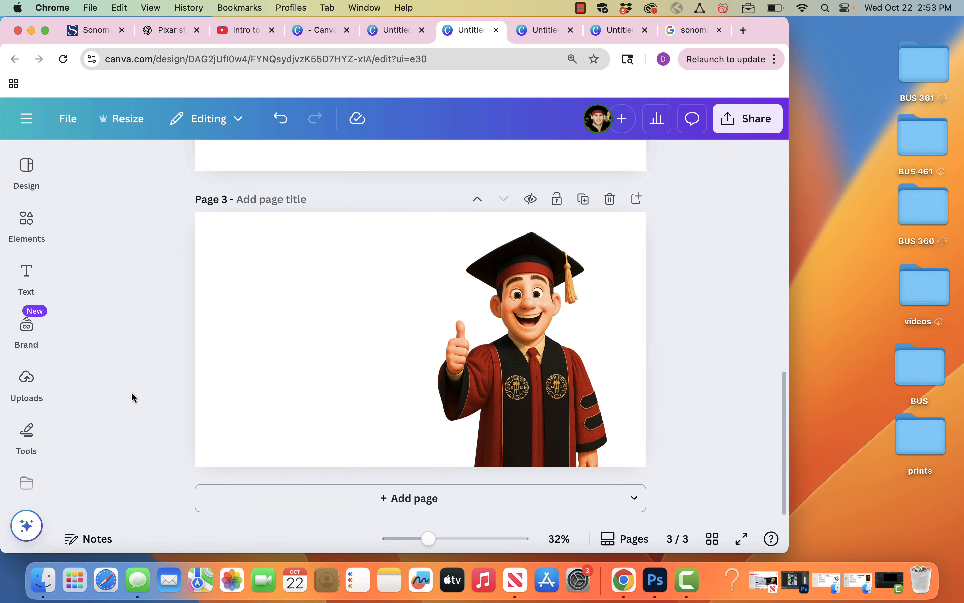
{"action": "scroll", "coordinate": [132, 392], "scroll_direction": "up", "scroll_amount": 5}
{"action": "scroll", "coordinate": [132, 396], "scroll_direction": "up", "scroll_amount": 2}
{"action": "key", "text": "super+v"}
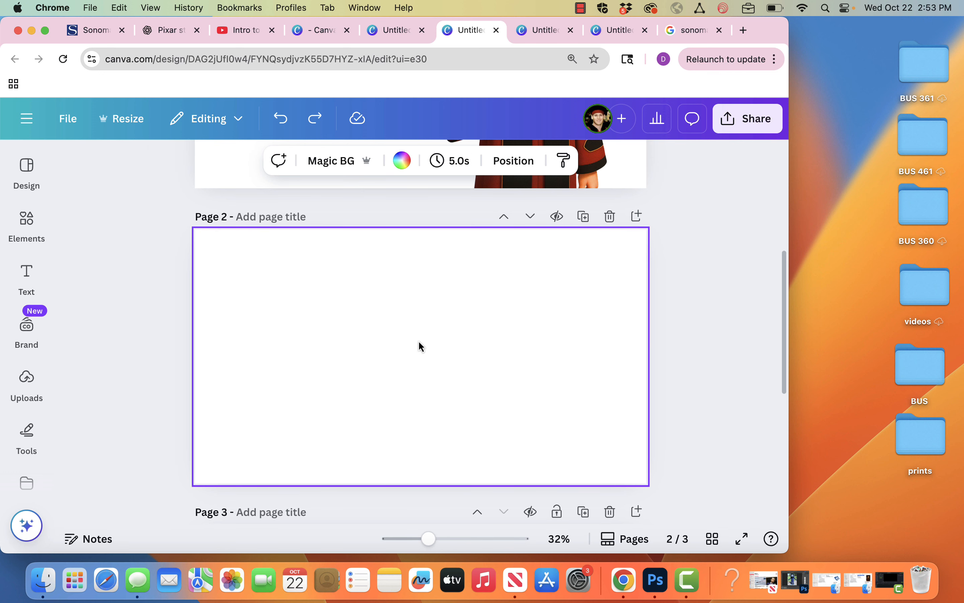
{"action": "left_click", "coordinate": [148, 291]}
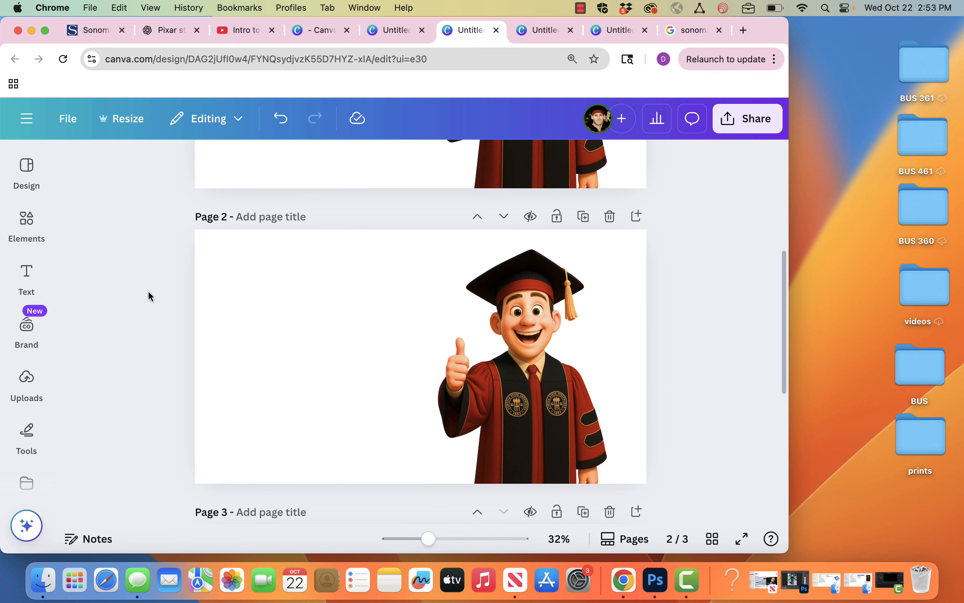
- Open the Magic Eraser for the graduate image on page 2
{"action": "scroll", "coordinate": [161, 280], "scroll_direction": "up", "scroll_amount": 4}
{"action": "scroll", "coordinate": [161, 281], "scroll_direction": "down", "scroll_amount": 5}
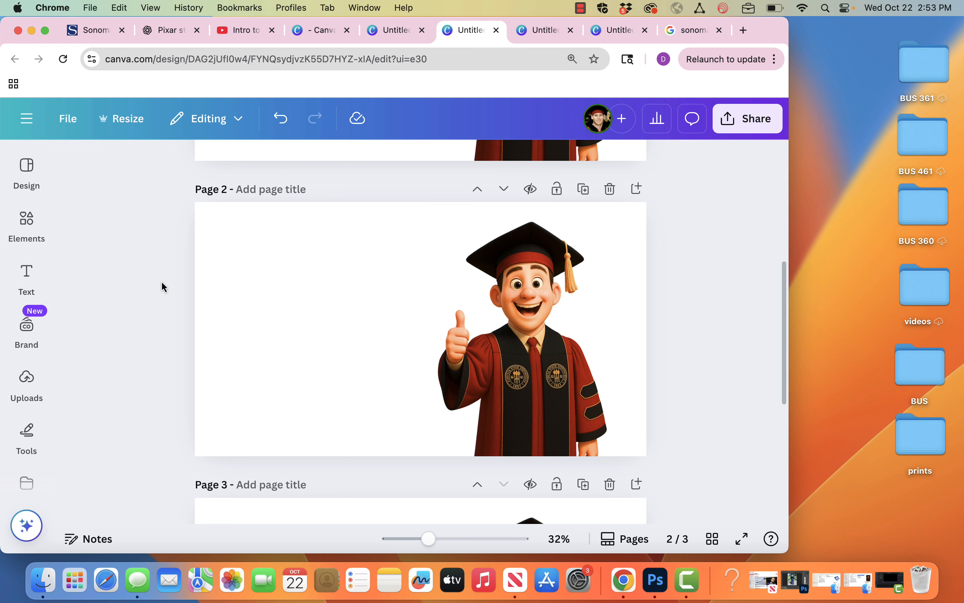
{"action": "key", "text": "super+equal"}
{"action": "left_click", "coordinate": [526, 223]}
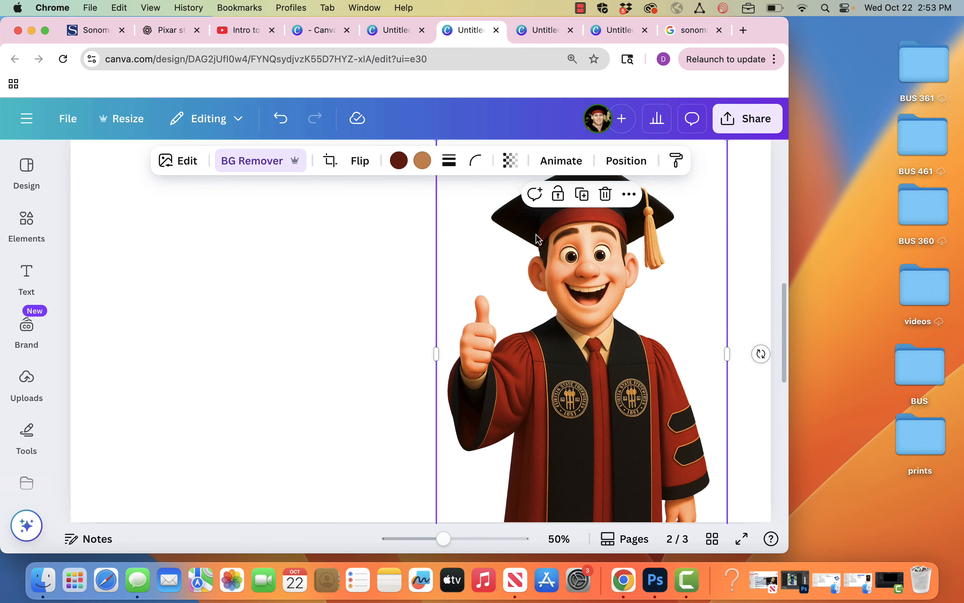
{"action": "left_click", "coordinate": [188, 167]}
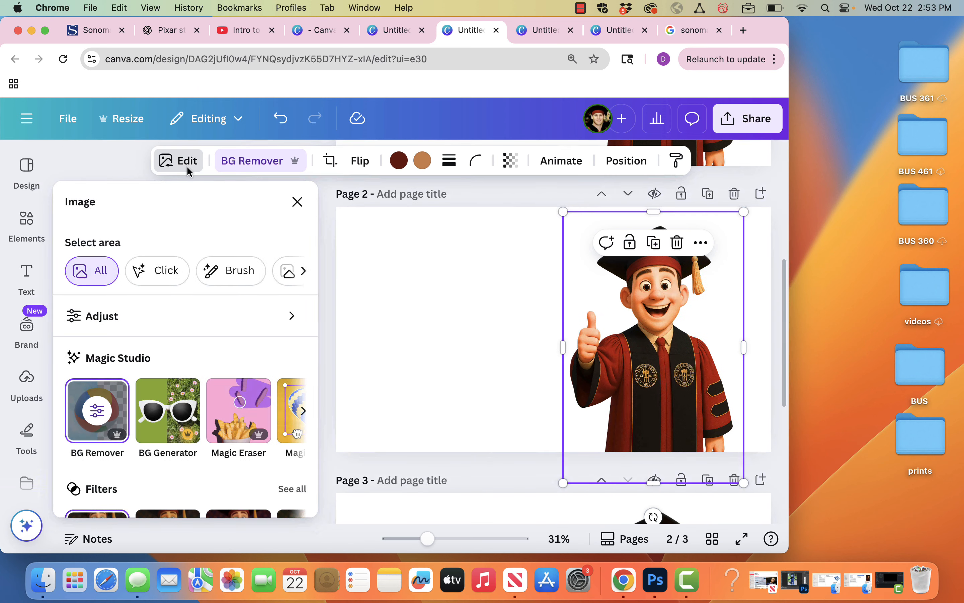
{"action": "left_click", "coordinate": [233, 419]}
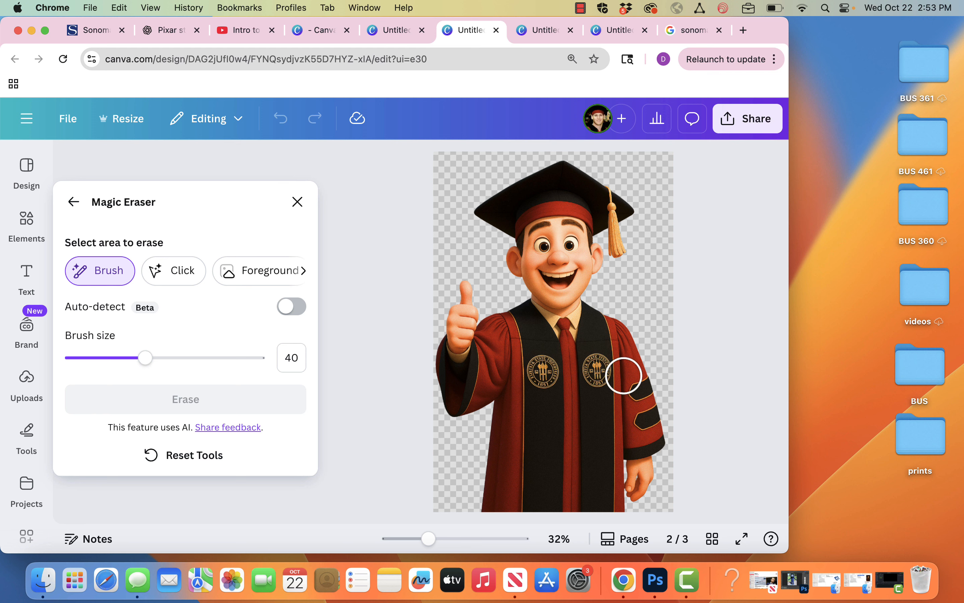
- Brush over the graduate's neck, collar, tie knot and upper shoulders below the chin, and erase them
{"action": "left_click_drag", "start_coordinate": [430, 542], "coordinate": [481, 548]}
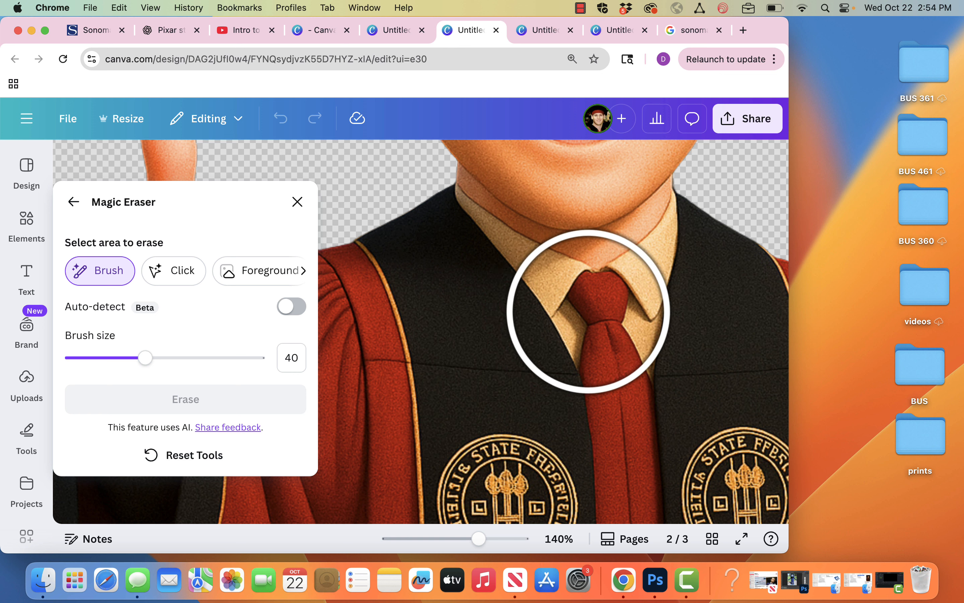
{"action": "left_click", "coordinate": [589, 311]}
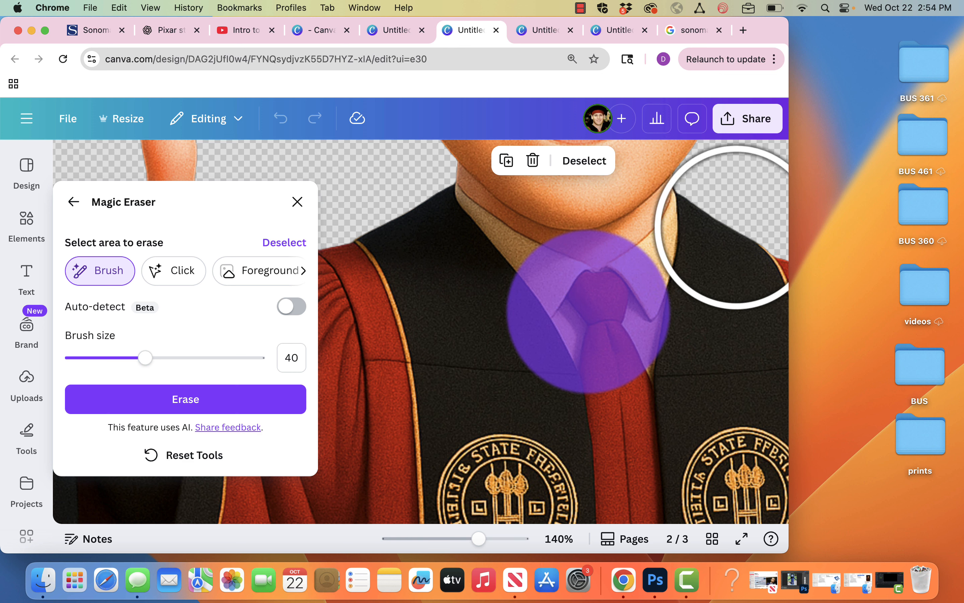
{"action": "left_click", "coordinate": [733, 225]}
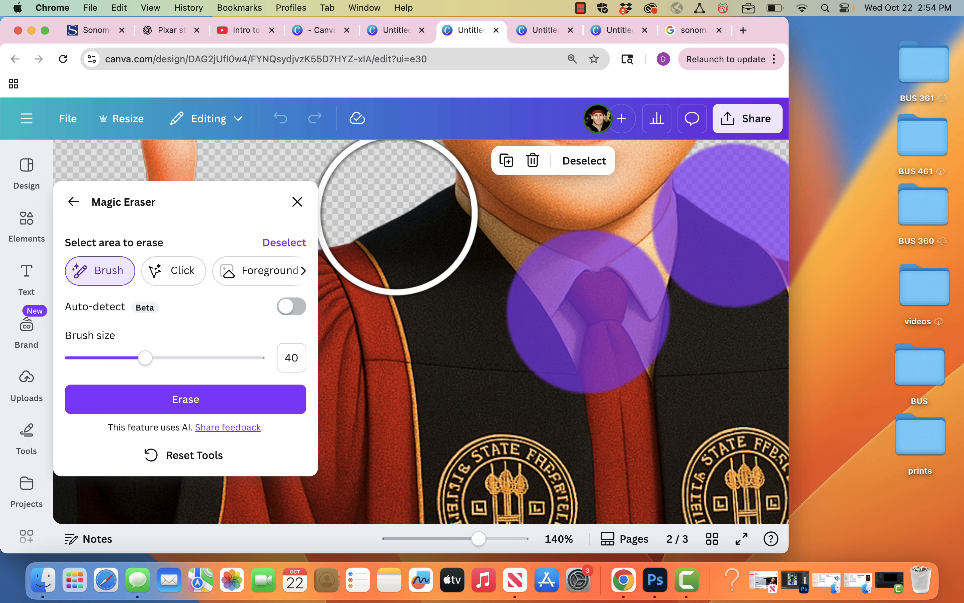
{"action": "left_click", "coordinate": [396, 216]}
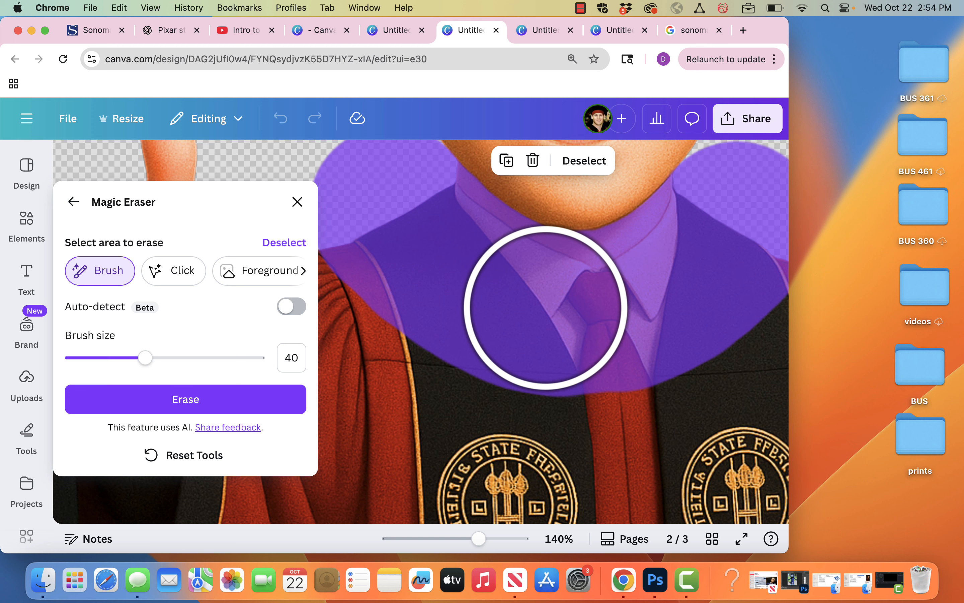
{"action": "left_click", "coordinate": [209, 399]}
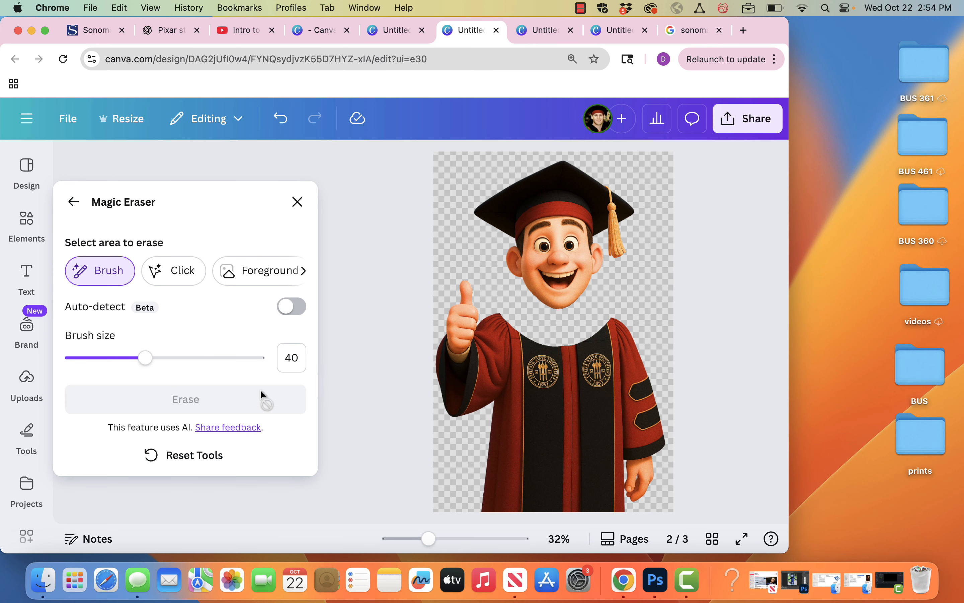
- Set the eraser brush size to 77, erase the graduate's remaining body and hands to leave only the head, and check the cutout's edges
{"action": "left_click_drag", "start_coordinate": [139, 358], "coordinate": [218, 359]}
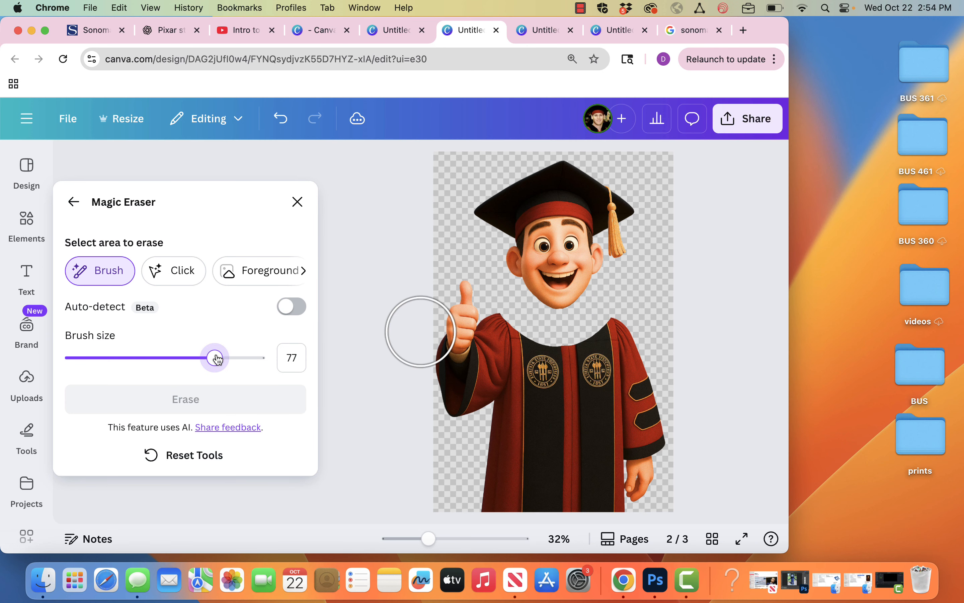
{"action": "mouse_move", "coordinate": [454, 294]}
{"action": "left_mouse_down"}
{"action": "mouse_move", "coordinate": [503, 326]}
{"action": "mouse_move", "coordinate": [449, 350]}
{"action": "mouse_move", "coordinate": [471, 411]}
{"action": "mouse_move", "coordinate": [526, 345]}
{"action": "mouse_move", "coordinate": [487, 390]}
{"action": "mouse_move", "coordinate": [483, 497]}
{"action": "mouse_move", "coordinate": [548, 492]}
{"action": "mouse_move", "coordinate": [545, 410]}
{"action": "left_mouse_up"}
{"action": "mouse_move", "coordinate": [562, 355]}
{"action": "left_mouse_down"}
{"action": "mouse_move", "coordinate": [583, 521]}
{"action": "mouse_move", "coordinate": [639, 501]}
{"action": "mouse_move", "coordinate": [643, 488]}
{"action": "mouse_move", "coordinate": [622, 454]}
{"action": "mouse_move", "coordinate": [655, 439]}
{"action": "mouse_move", "coordinate": [611, 337]}
{"action": "left_mouse_up"}
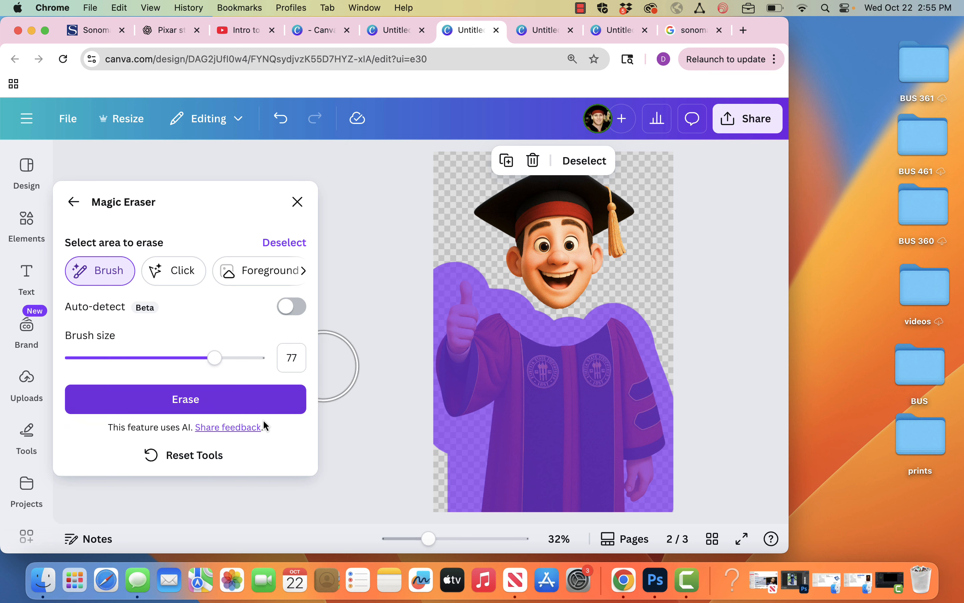
{"action": "left_click", "coordinate": [236, 404]}
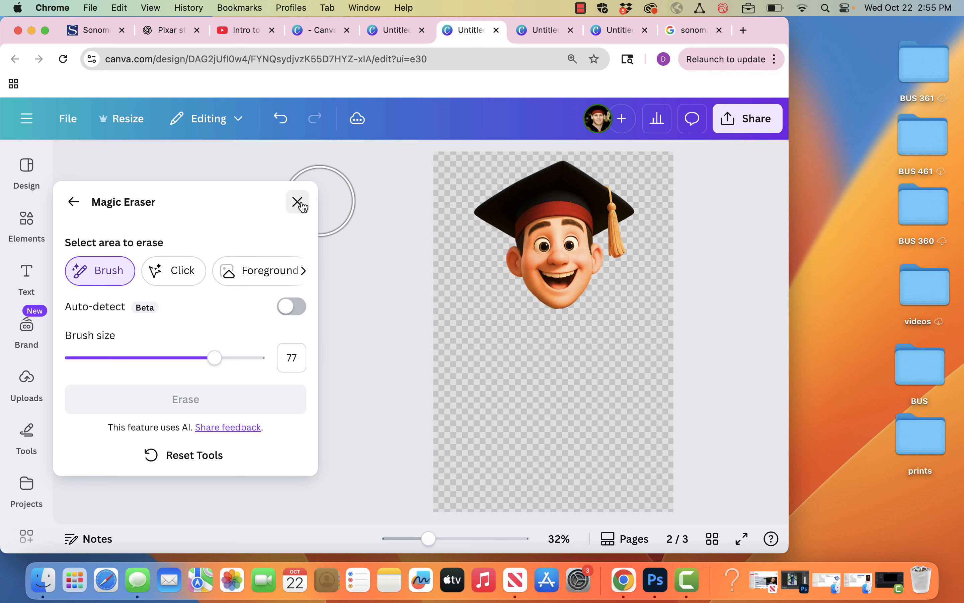
{"action": "left_click", "coordinate": [71, 201]}
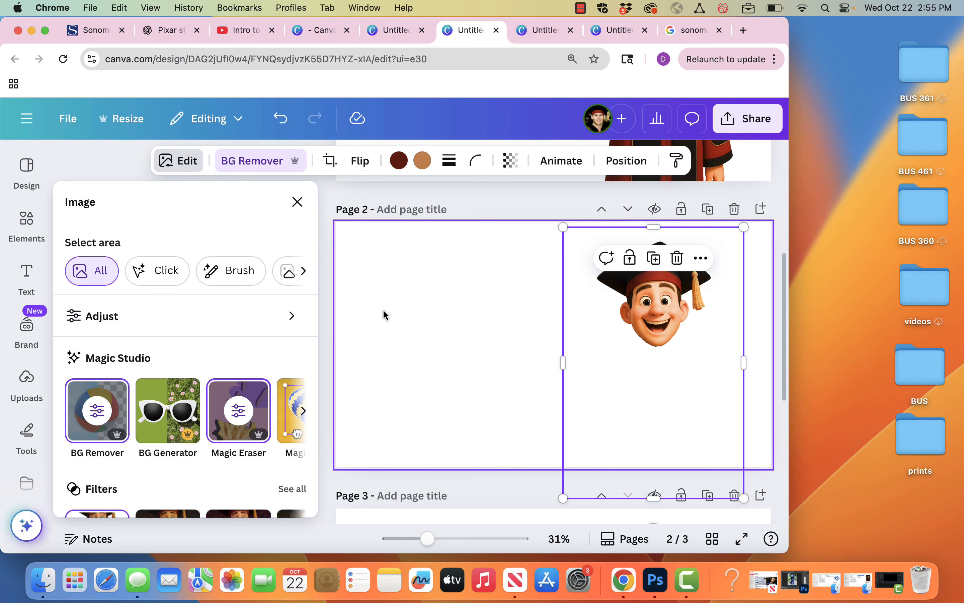
{"action": "left_click_drag", "start_coordinate": [427, 538], "coordinate": [465, 538]}
{"action": "scroll", "coordinate": [581, 370], "scroll_direction": "right", "scroll_amount": 6}
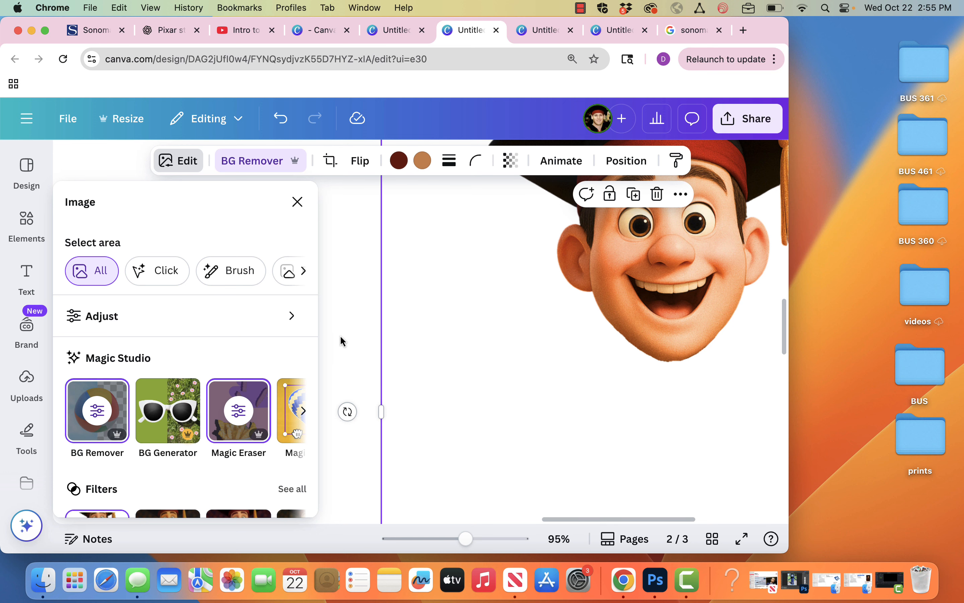
{"action": "scroll", "coordinate": [341, 336], "scroll_direction": "down", "scroll_amount": 10}
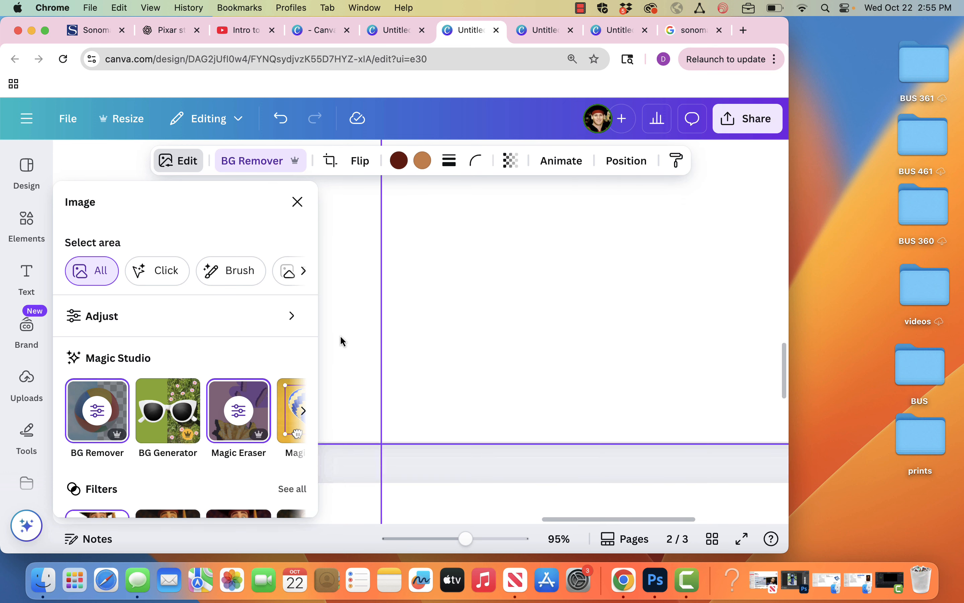
{"action": "scroll", "coordinate": [341, 335], "scroll_direction": "down", "scroll_amount": 10}
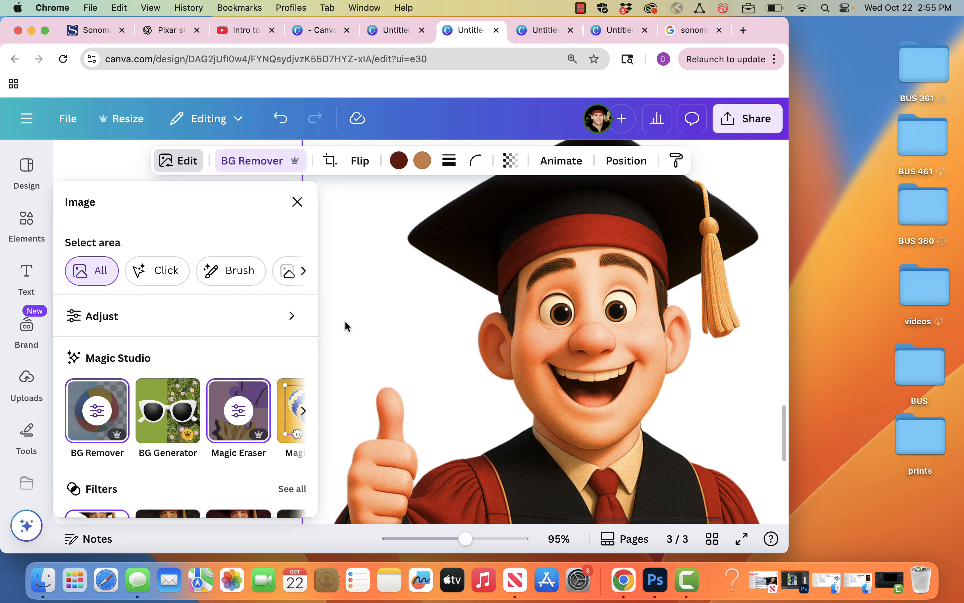
{"action": "scroll", "coordinate": [254, 415], "scroll_direction": "right", "scroll_amount": 3}
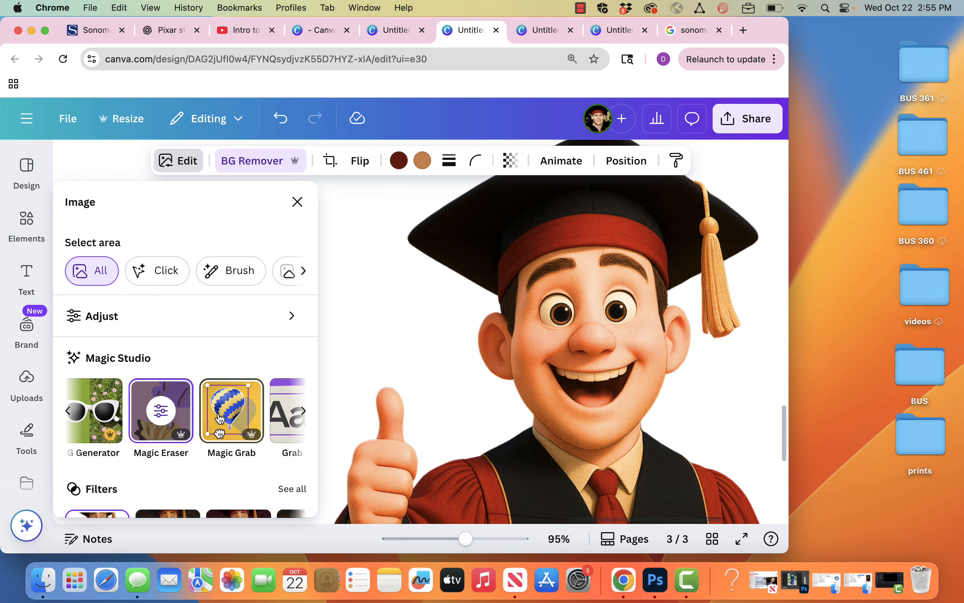
{"action": "left_click", "coordinate": [219, 419]}
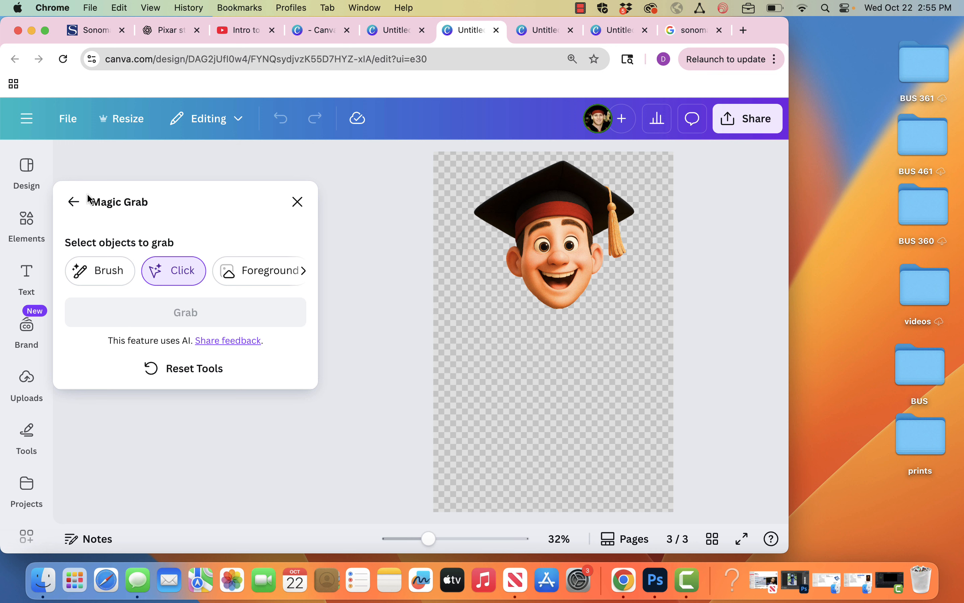
{"action": "left_click", "coordinate": [73, 201]}
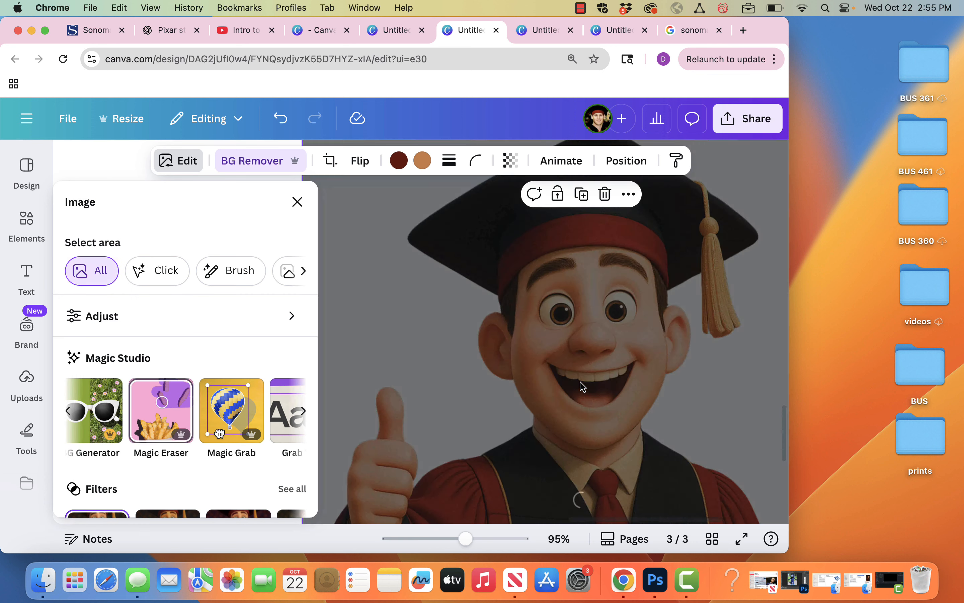
{"action": "left_click", "coordinate": [297, 203]}
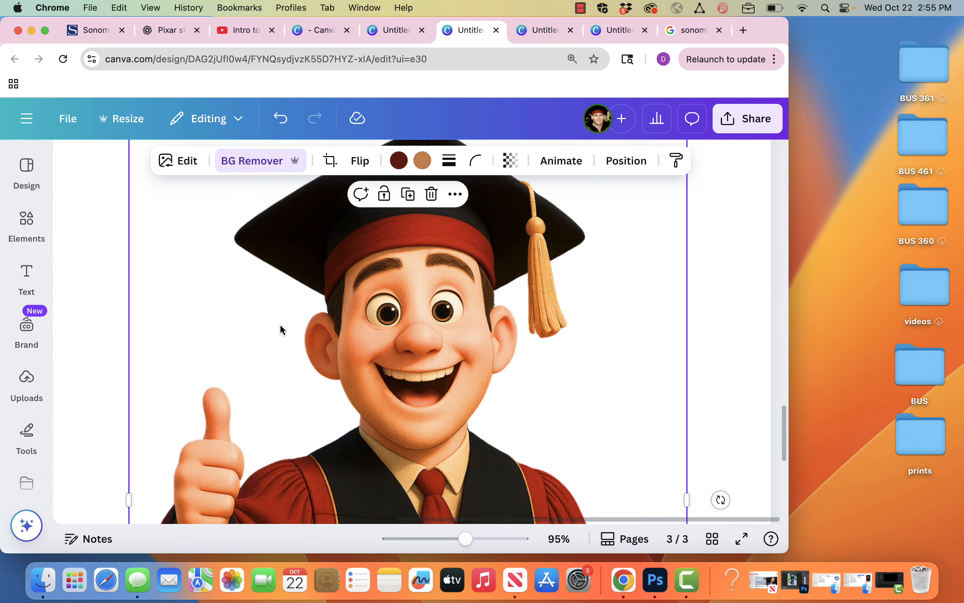
- Open Magic Grab for the full graduate image on page 3 and choose brush selection
{"action": "left_click", "coordinate": [179, 161]}
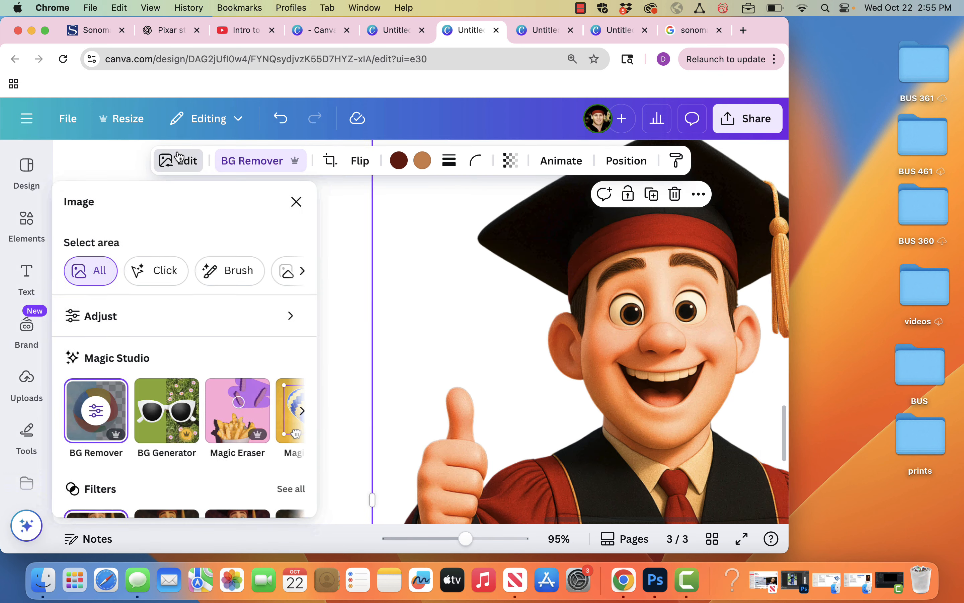
{"action": "scroll", "coordinate": [219, 410], "scroll_direction": "right", "scroll_amount": 3}
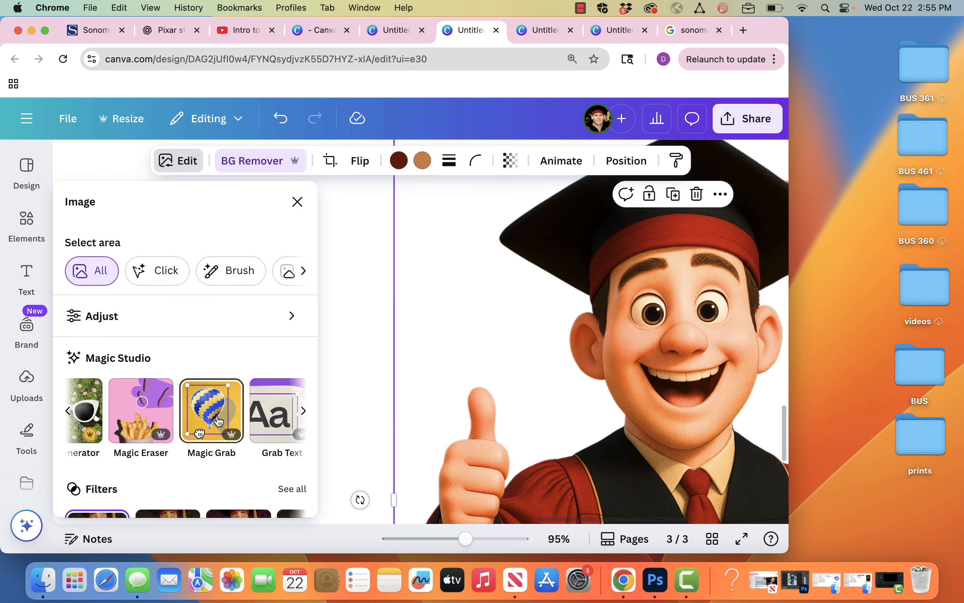
{"action": "left_click", "coordinate": [204, 414]}
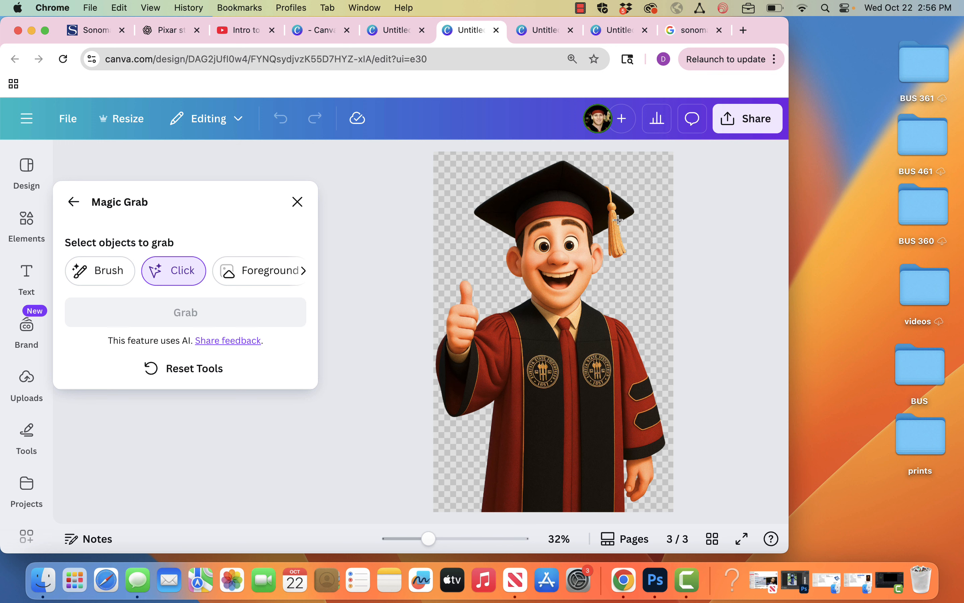
{"action": "left_click", "coordinate": [98, 271]}
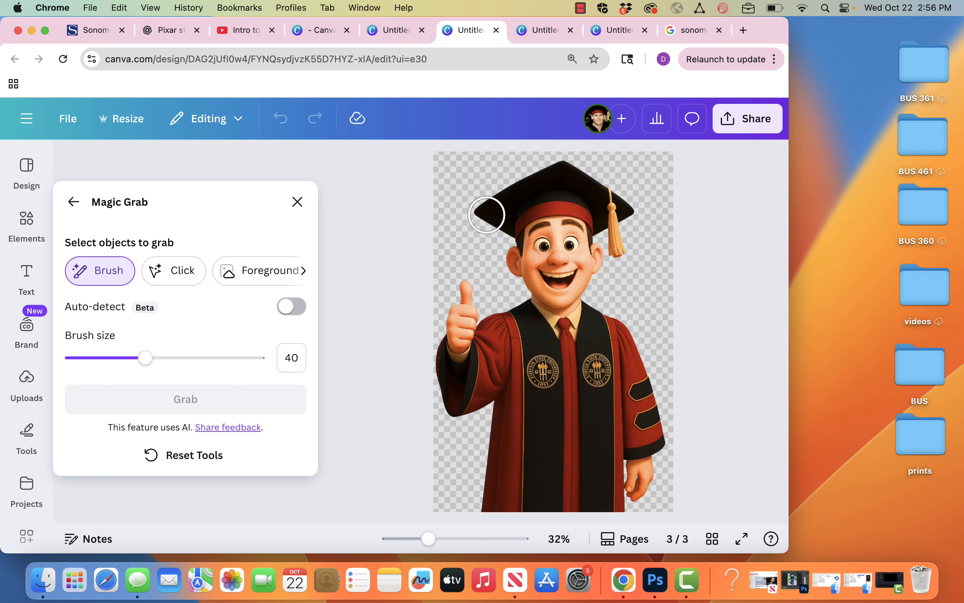
- Brush over the graduate's cap and head at brush size 40, grab the selection, and extend its frame slightly downward
{"action": "left_click", "coordinate": [486, 213]}
{"action": "mouse_move", "coordinate": [490, 211]}
{"action": "left_mouse_down"}
{"action": "mouse_move", "coordinate": [565, 172]}
{"action": "mouse_move", "coordinate": [632, 209]}
{"action": "mouse_move", "coordinate": [614, 218]}
{"action": "mouse_move", "coordinate": [615, 257]}
{"action": "mouse_move", "coordinate": [589, 252]}
{"action": "mouse_move", "coordinate": [595, 223]}
{"action": "mouse_move", "coordinate": [563, 203]}
{"action": "mouse_move", "coordinate": [502, 235]}
{"action": "mouse_move", "coordinate": [515, 240]}
{"action": "mouse_move", "coordinate": [520, 263]}
{"action": "mouse_move", "coordinate": [541, 268]}
{"action": "mouse_move", "coordinate": [540, 239]}
{"action": "mouse_move", "coordinate": [578, 229]}
{"action": "mouse_move", "coordinate": [574, 270]}
{"action": "left_mouse_up"}
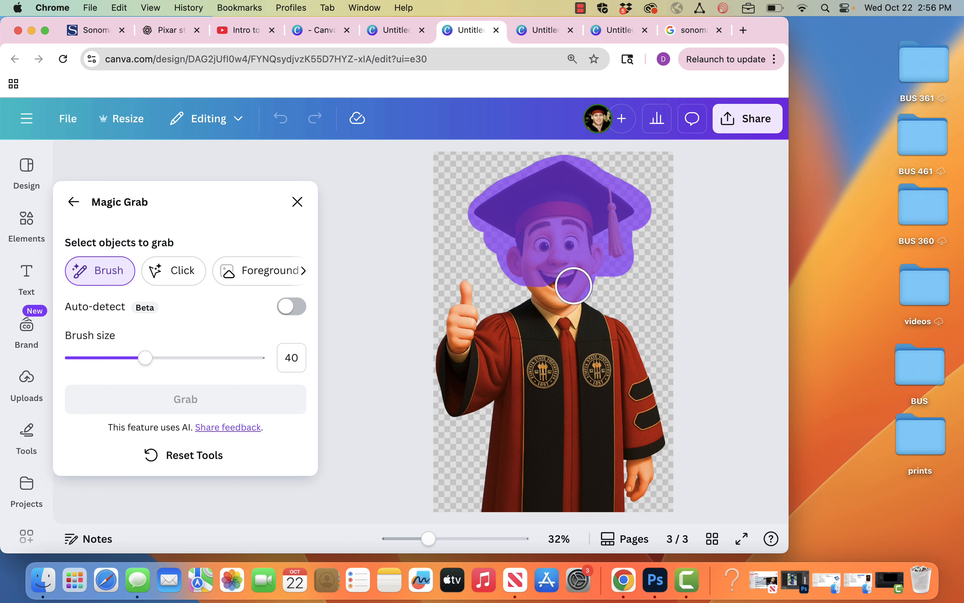
{"action": "left_click_drag", "start_coordinate": [554, 295], "coordinate": [538, 284]}
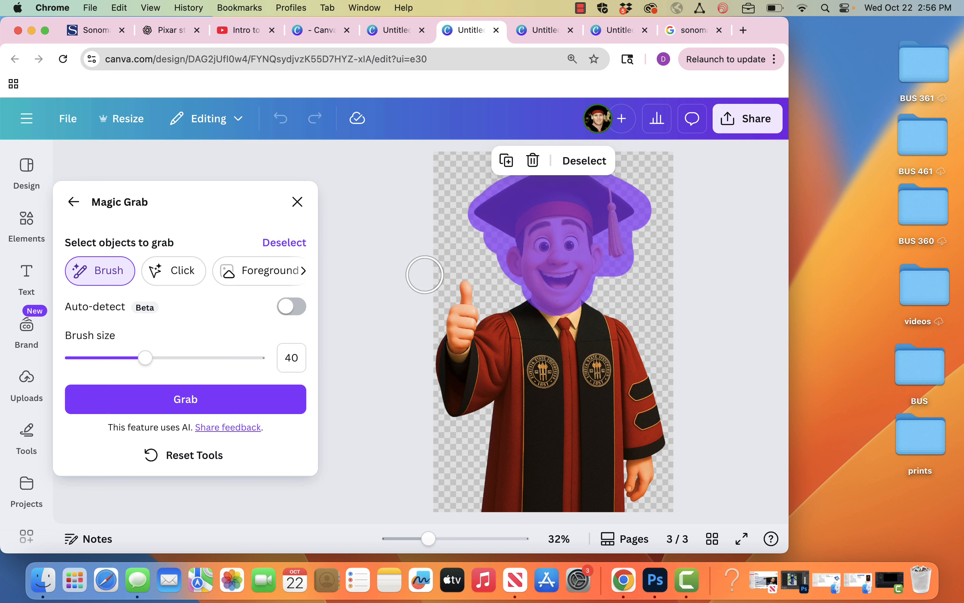
{"action": "left_click", "coordinate": [225, 412]}
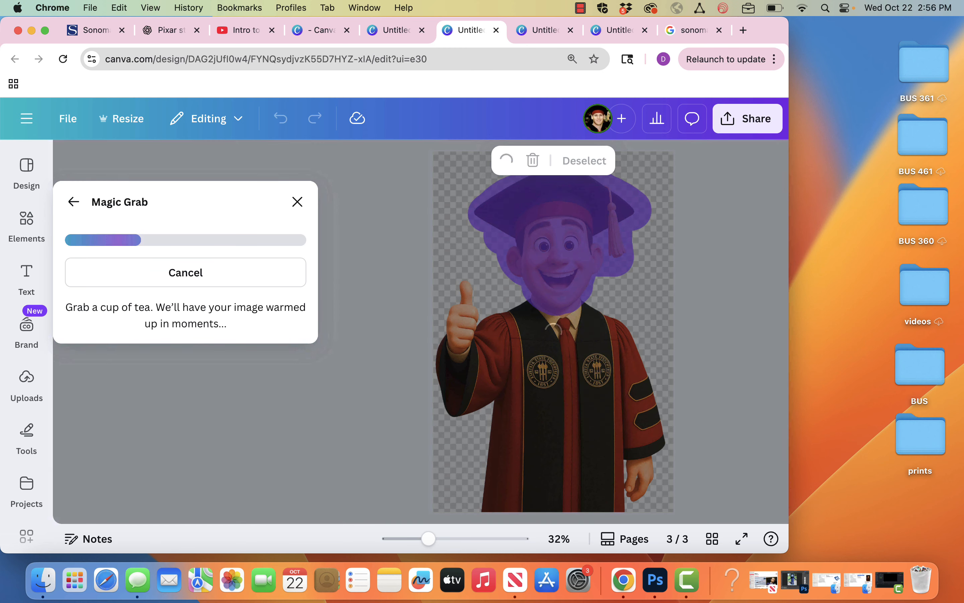
{"action": "scroll", "coordinate": [223, 408], "scroll_direction": "right", "scroll_amount": 3}
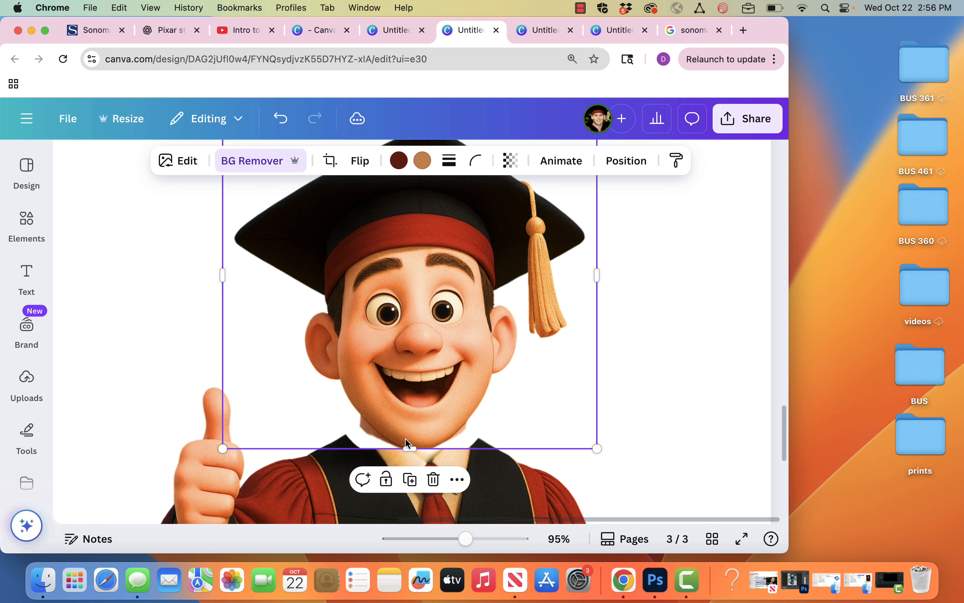
{"action": "left_click_drag", "start_coordinate": [415, 446], "coordinate": [414, 473]}
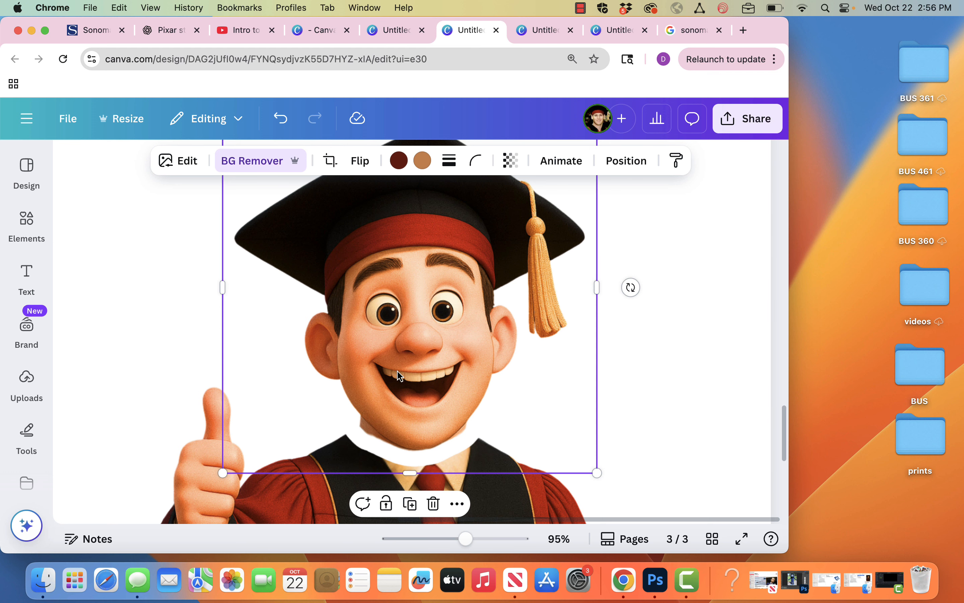
- Open the image editing options for the grabbed head and compare it with the erased cutout on page 2
{"action": "left_click", "coordinate": [182, 172]}
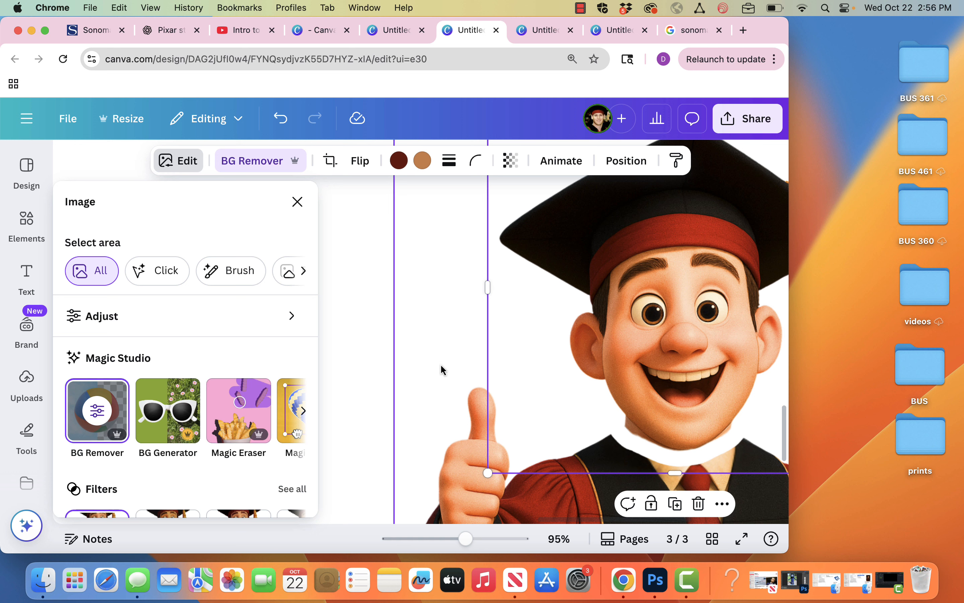
{"action": "scroll", "coordinate": [386, 344], "scroll_direction": "up", "scroll_amount": 3}
{"action": "scroll", "coordinate": [385, 345], "scroll_direction": "right", "scroll_amount": 5}
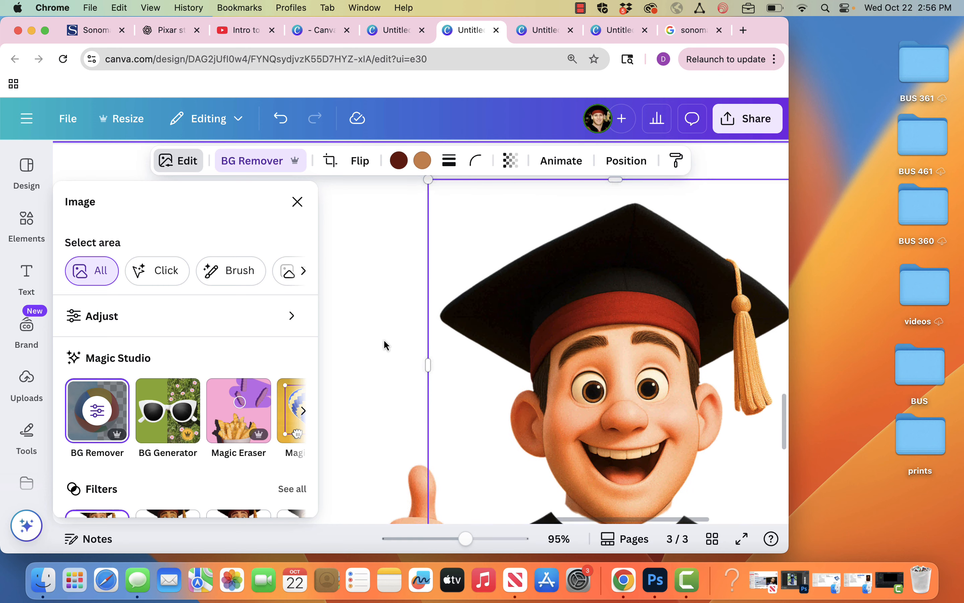
{"action": "scroll", "coordinate": [385, 345], "scroll_direction": "right", "scroll_amount": 1}
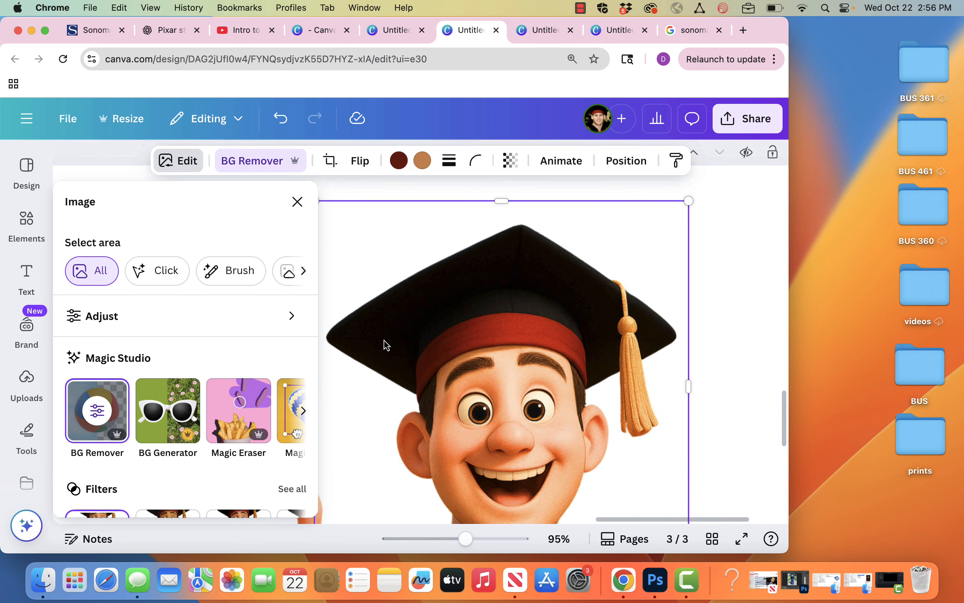
{"action": "scroll", "coordinate": [386, 345], "scroll_direction": "up", "scroll_amount": 5}
{"action": "scroll", "coordinate": [386, 345], "scroll_direction": "up", "scroll_amount": 10}
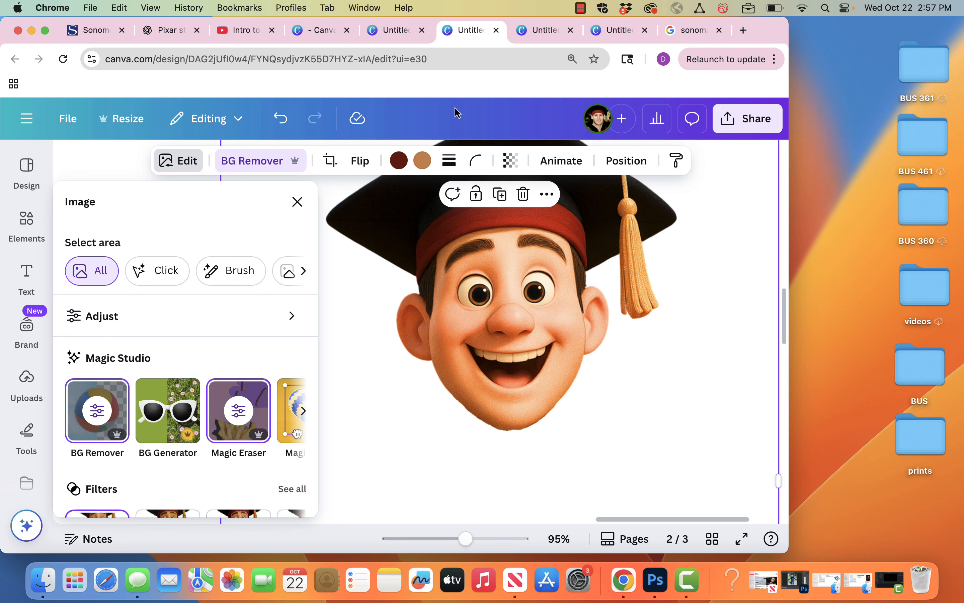
- View the finished SPRING 2026 #2 design, switch to the other three-page design, and select the head on page 2
{"action": "left_click", "coordinate": [543, 38]}
{"action": "left_click", "coordinate": [612, 33]}
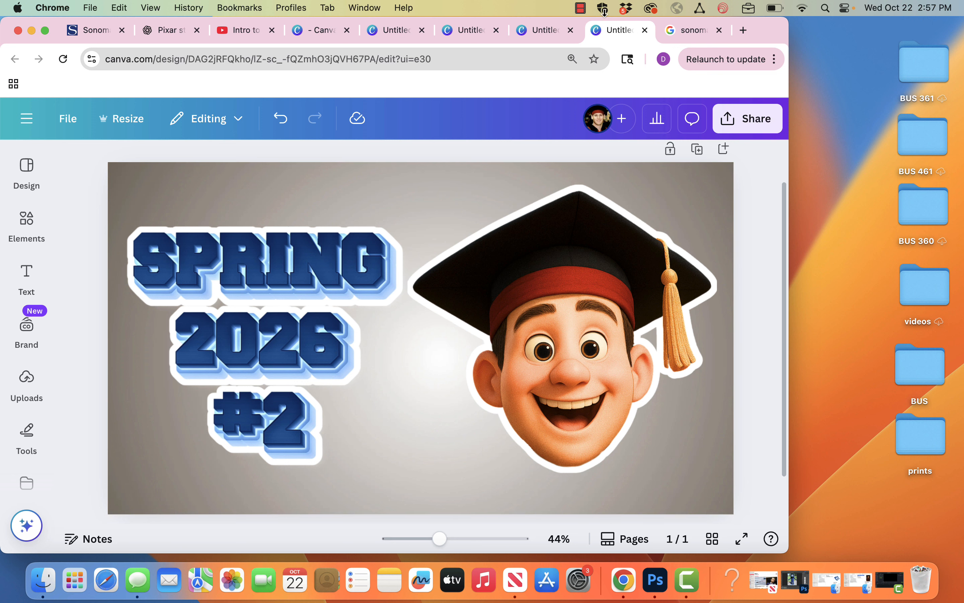
{"action": "left_click", "coordinate": [534, 36]}
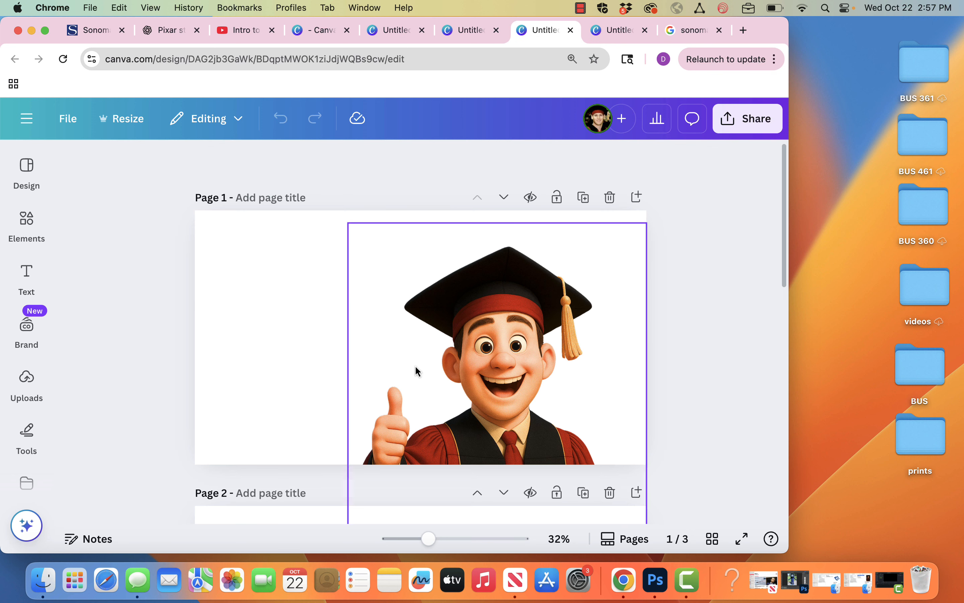
{"action": "scroll", "coordinate": [416, 371], "scroll_direction": "down", "scroll_amount": 5}
{"action": "left_click", "coordinate": [495, 422]}
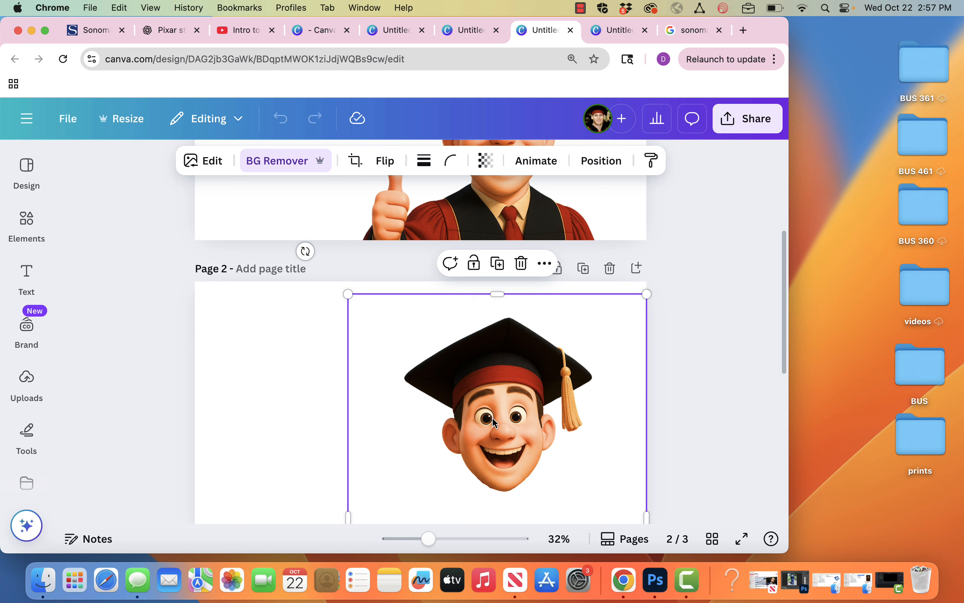
{"action": "scroll", "coordinate": [495, 422], "scroll_direction": "down", "scroll_amount": 3}
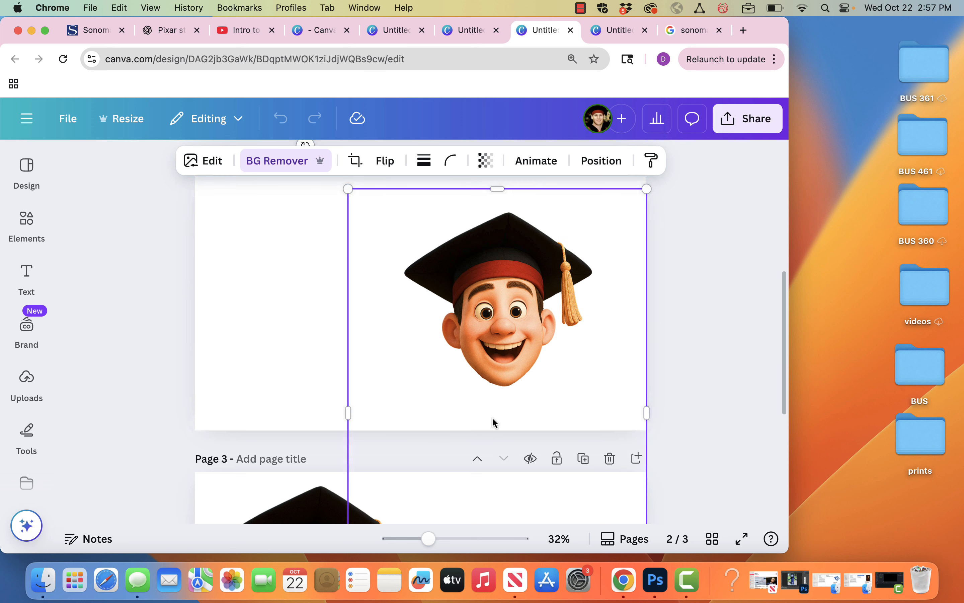
{"action": "scroll", "coordinate": [268, 315], "scroll_direction": "up", "scroll_amount": 2}
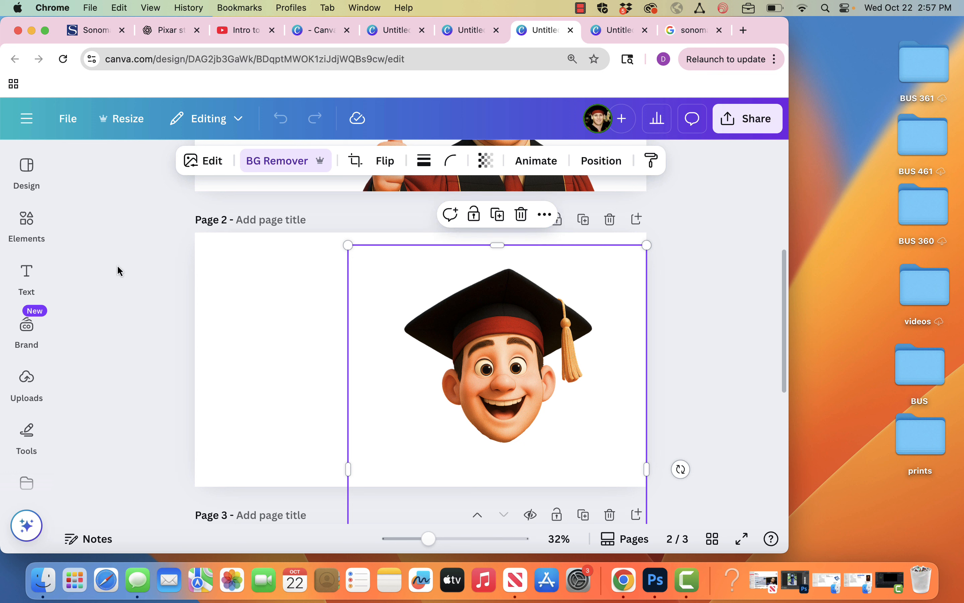
- Add the recently used grey radial gradient element as the full background of page 2, behind the head
{"action": "left_click", "coordinate": [27, 225]}
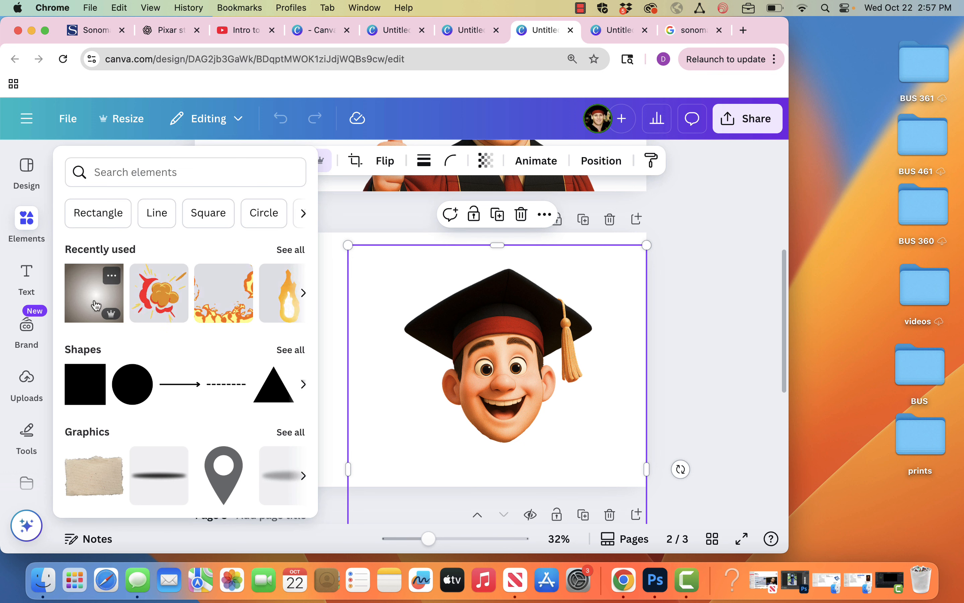
{"action": "left_click", "coordinate": [38, 221]}
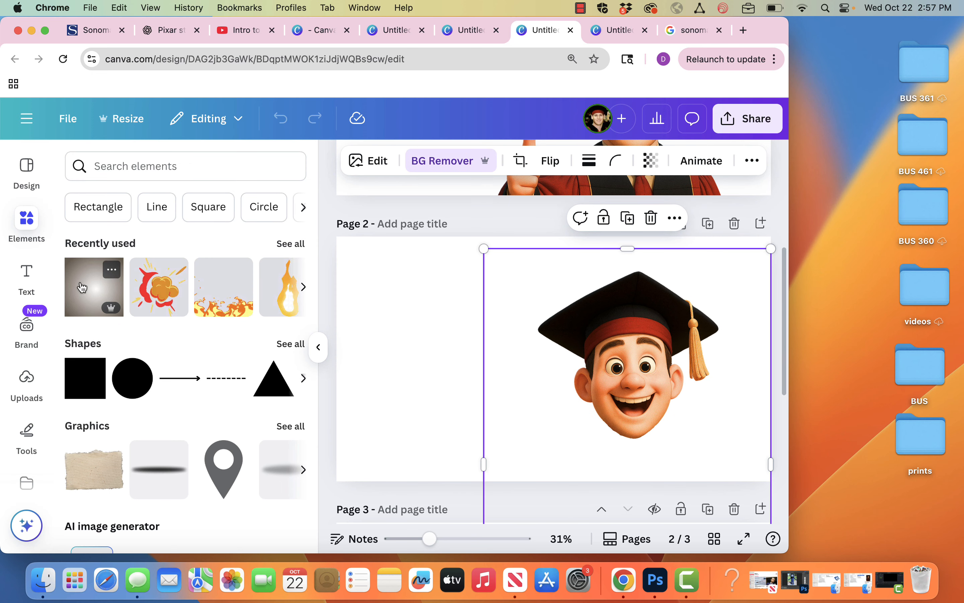
{"action": "left_click", "coordinate": [420, 341]}
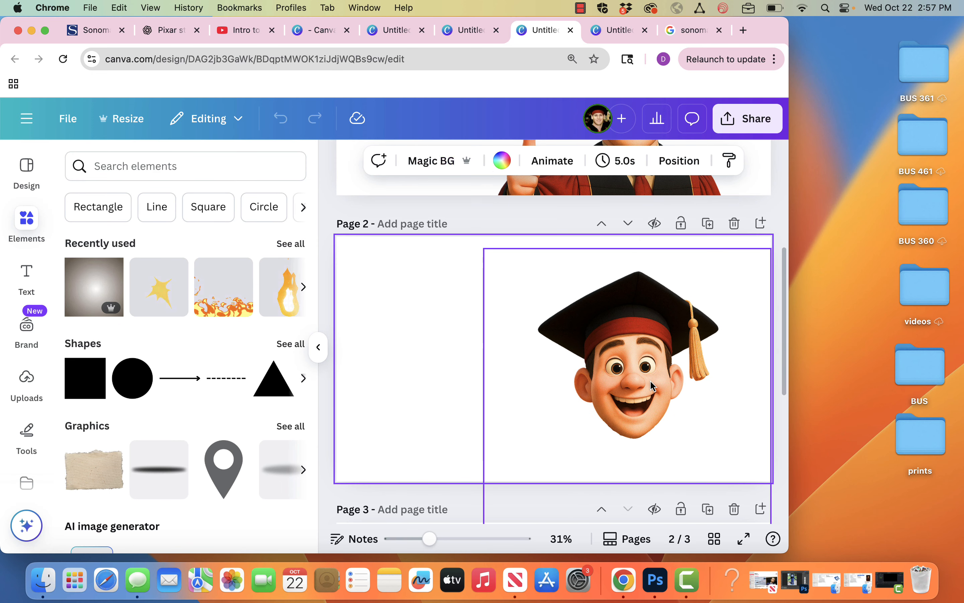
{"action": "left_click_drag", "start_coordinate": [102, 289], "coordinate": [358, 243]}
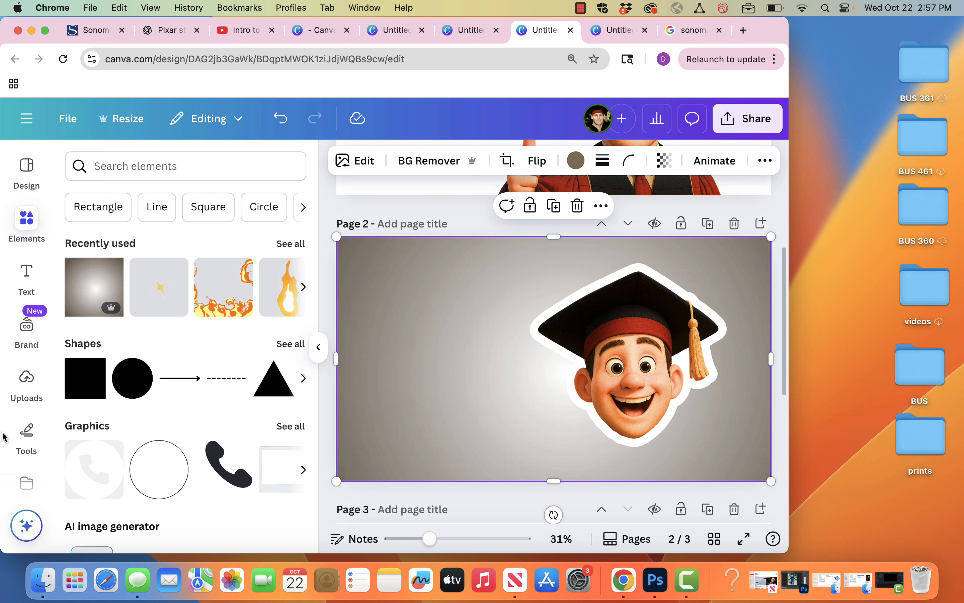
- Browse the Canva apps to the Text styling category and open Text Studio Maker from its text effects
{"action": "scroll", "coordinate": [30, 453], "scroll_direction": "down", "scroll_amount": 5}
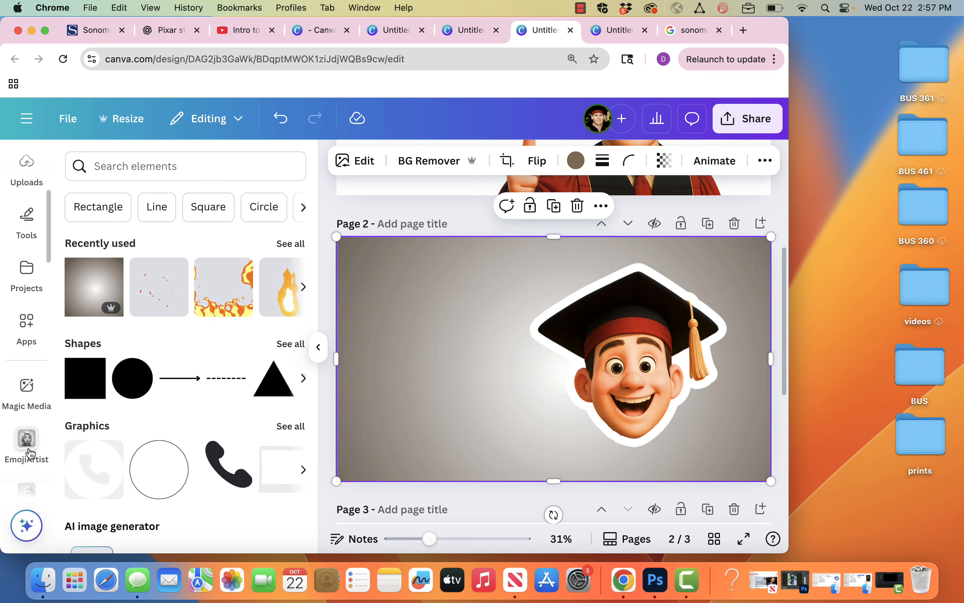
{"action": "left_click", "coordinate": [26, 288]}
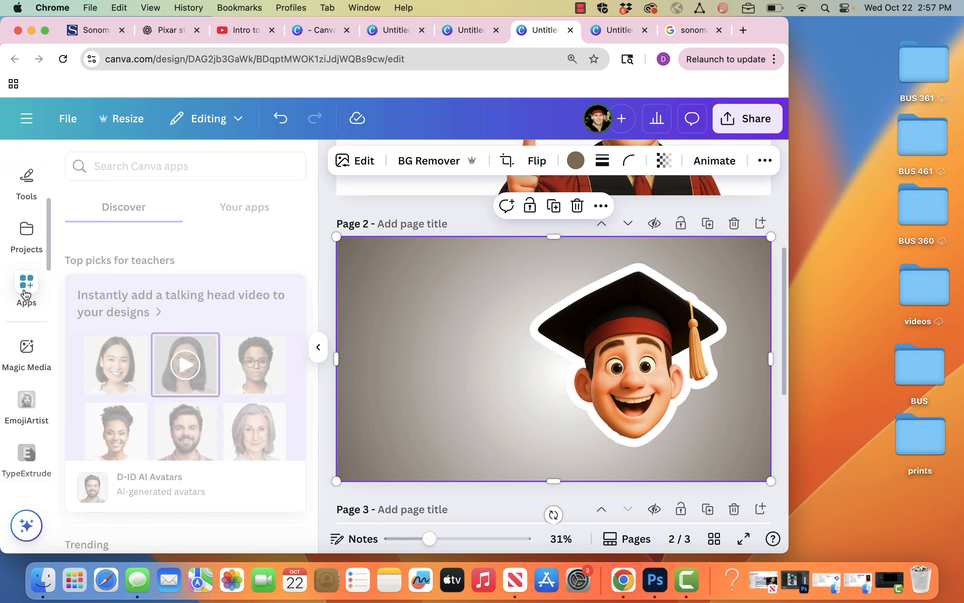
{"action": "left_click", "coordinate": [300, 249]}
{"action": "left_click", "coordinate": [300, 249]}
{"action": "left_click", "coordinate": [300, 249]}
{"action": "left_click", "coordinate": [300, 248]}
{"action": "left_click", "coordinate": [135, 253]}
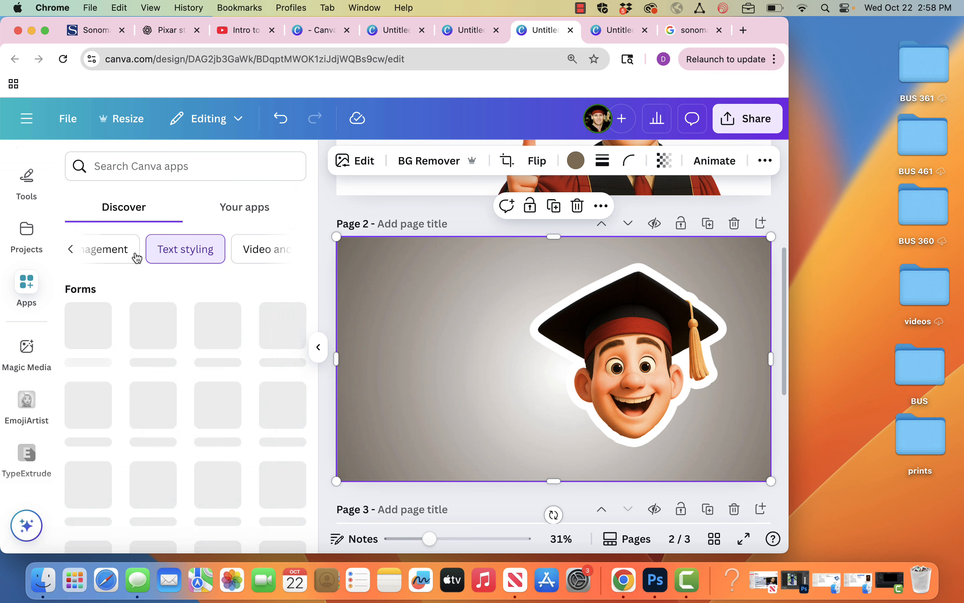
{"action": "scroll", "coordinate": [229, 389], "scroll_direction": "down", "scroll_amount": 1}
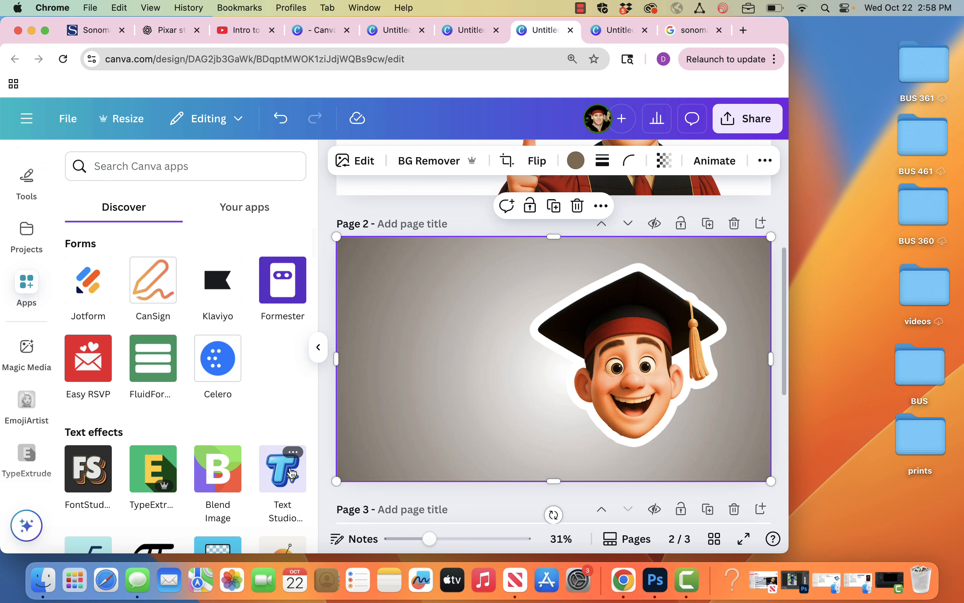
{"action": "left_click", "coordinate": [290, 472]}
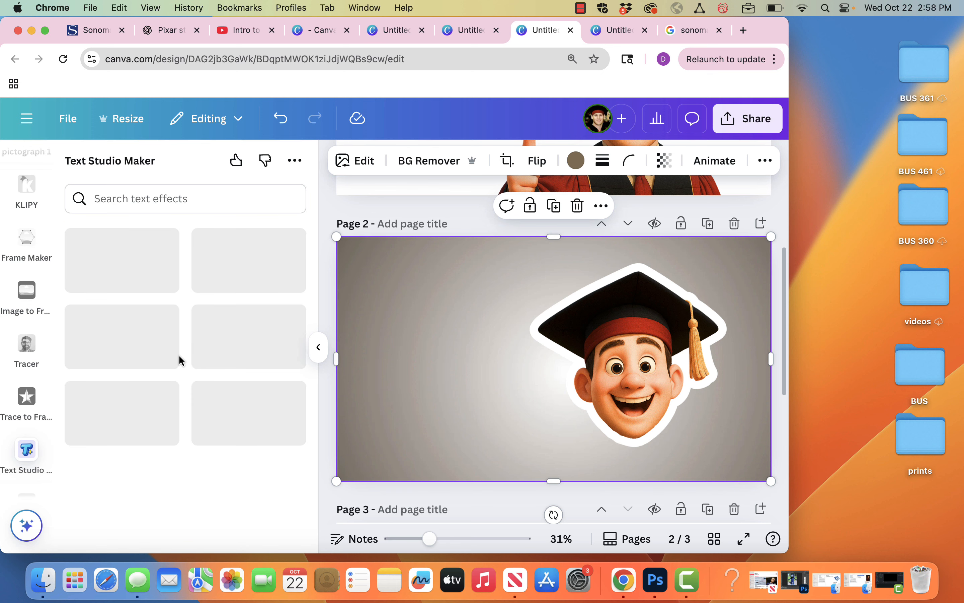
- Choose the Yellow White 3D effect for the text SPRING 2026 #2 and set its font to CollegiateBlackFLF Regular
{"action": "left_click", "coordinate": [251, 254]}
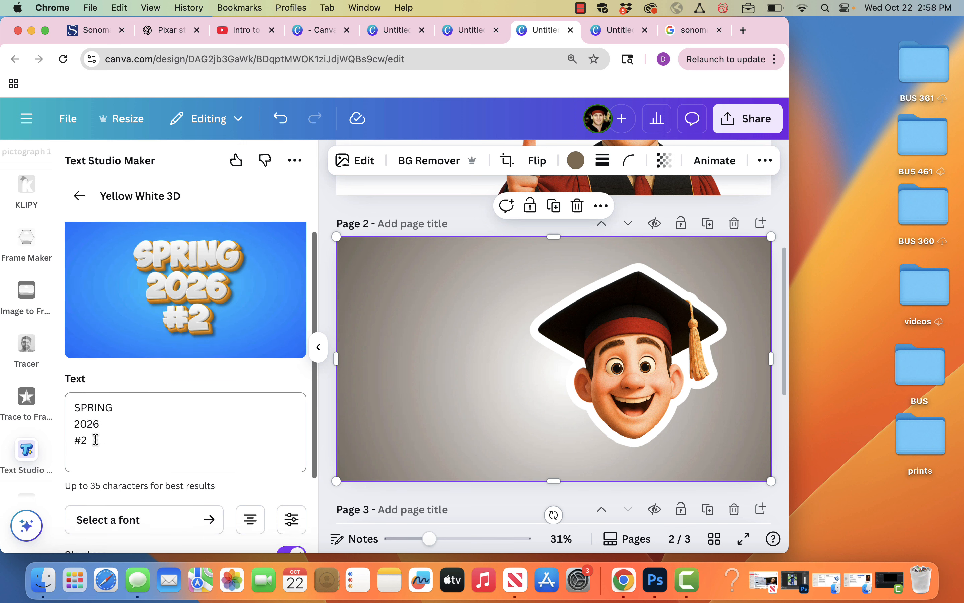
{"action": "scroll", "coordinate": [96, 438], "scroll_direction": "down", "scroll_amount": 3}
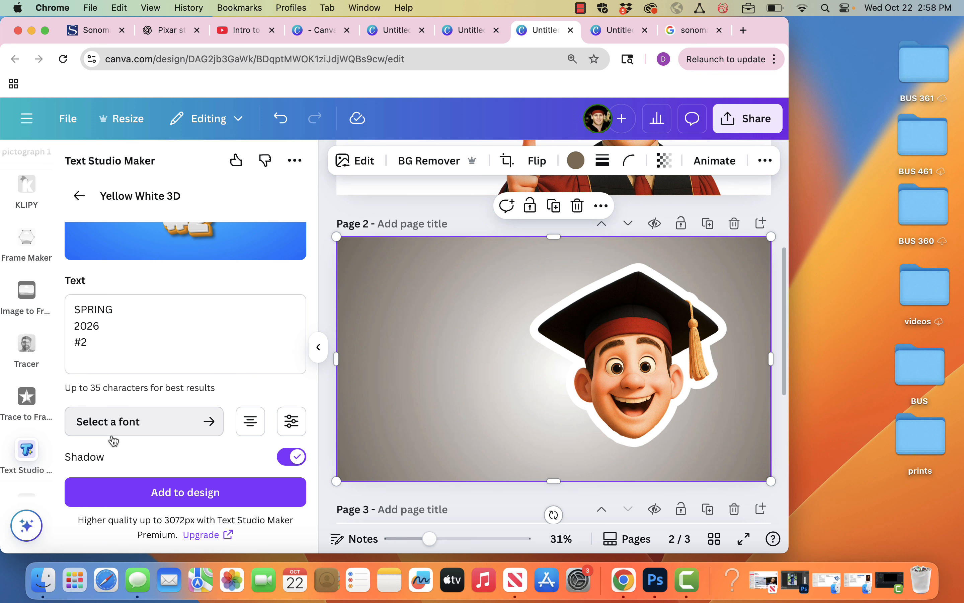
{"action": "left_click", "coordinate": [153, 426]}
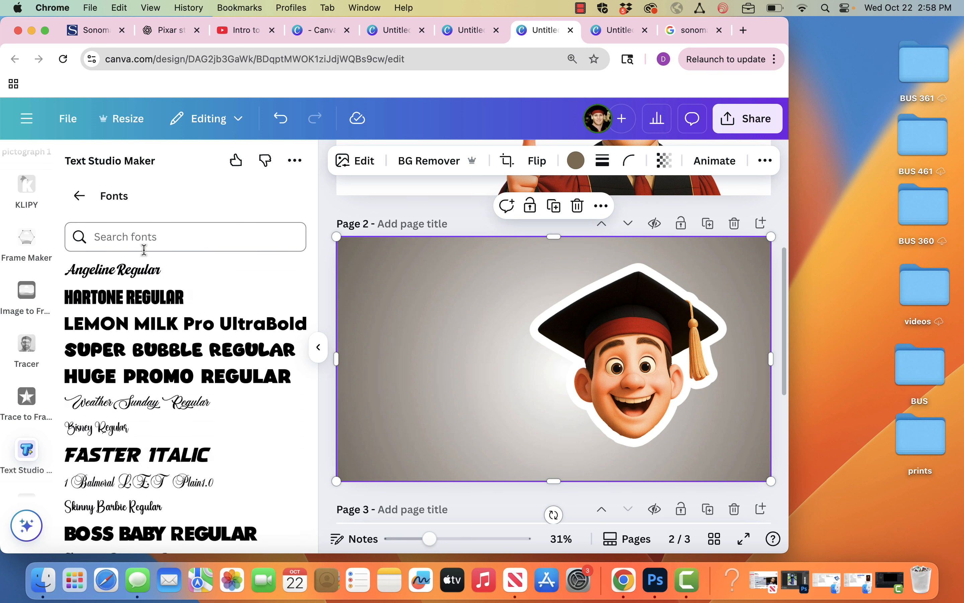
{"action": "left_click", "coordinate": [144, 250]}
{"action": "type", "text": "colle"}
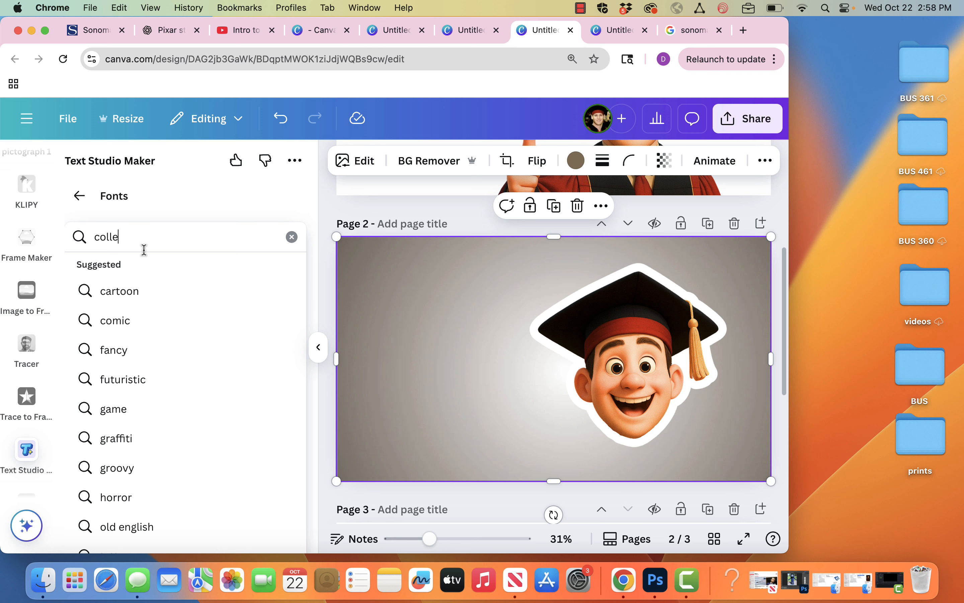
{"action": "type", "text": "ge"}
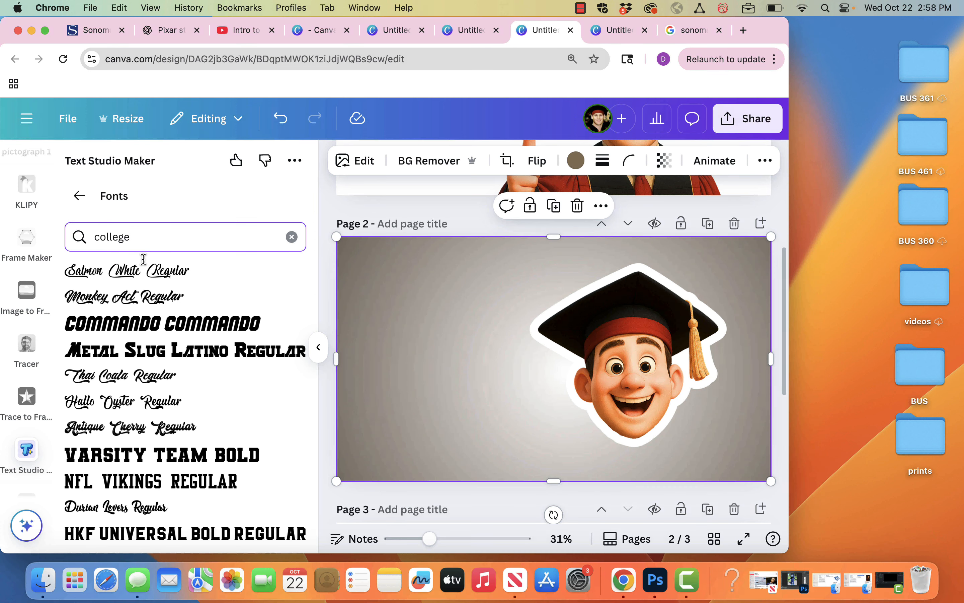
{"action": "scroll", "coordinate": [141, 482], "scroll_direction": "down", "scroll_amount": 5}
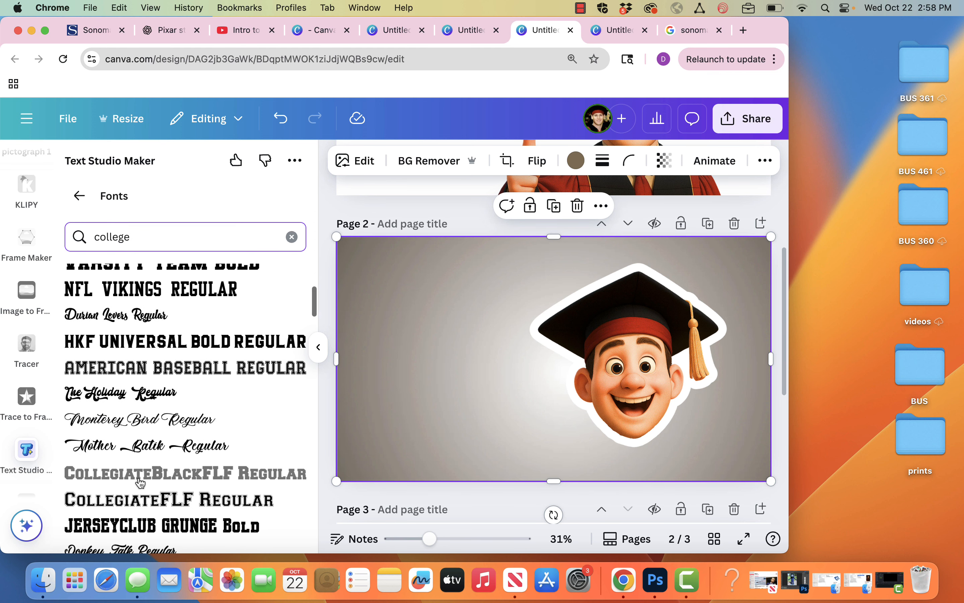
{"action": "left_click", "coordinate": [141, 482]}
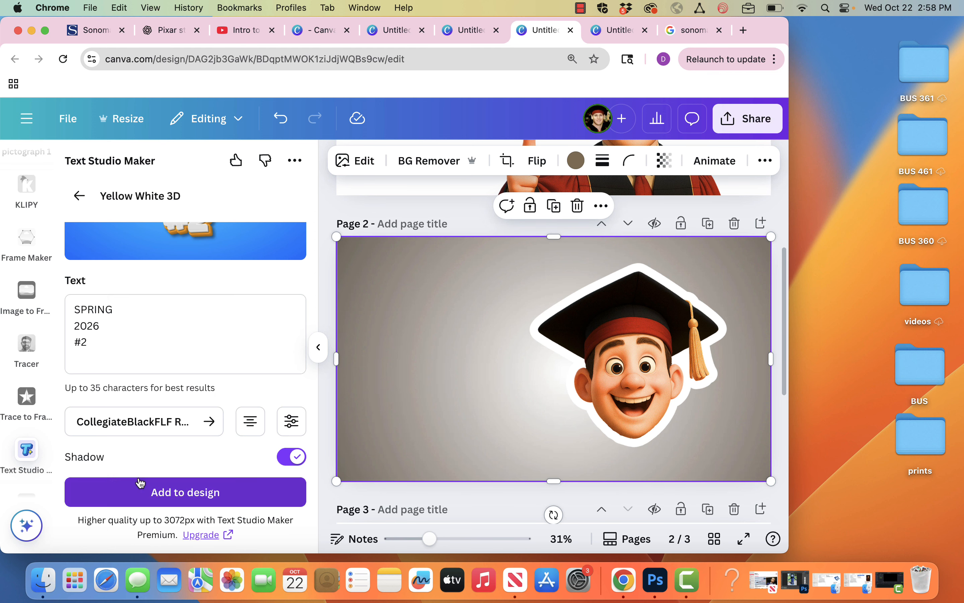
- Add the 3D text to page 2 and place it in the empty area beside the graduate head
{"action": "left_click", "coordinate": [150, 495]}
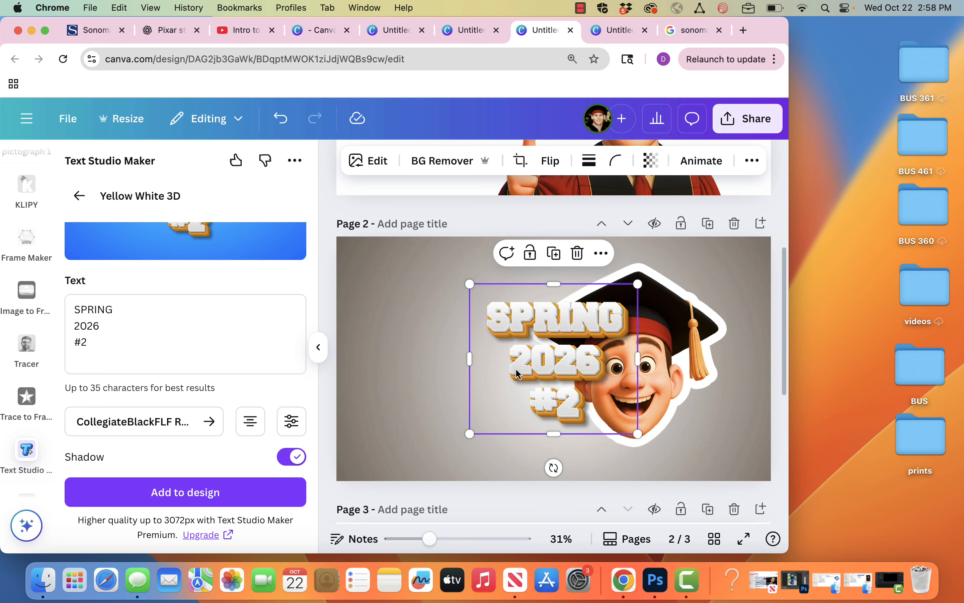
{"action": "left_click_drag", "start_coordinate": [525, 368], "coordinate": [411, 347]}
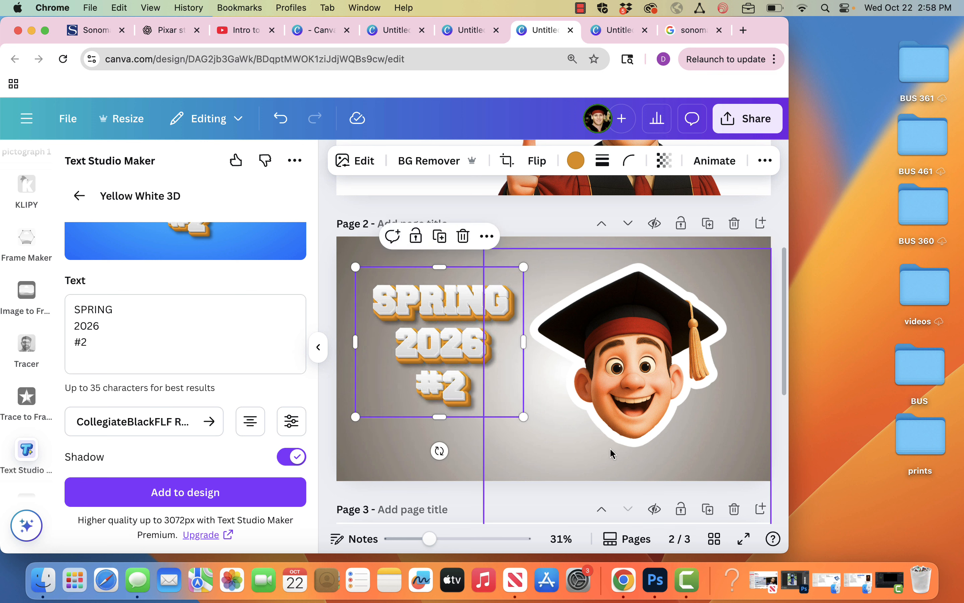
{"action": "left_click", "coordinate": [644, 421]}
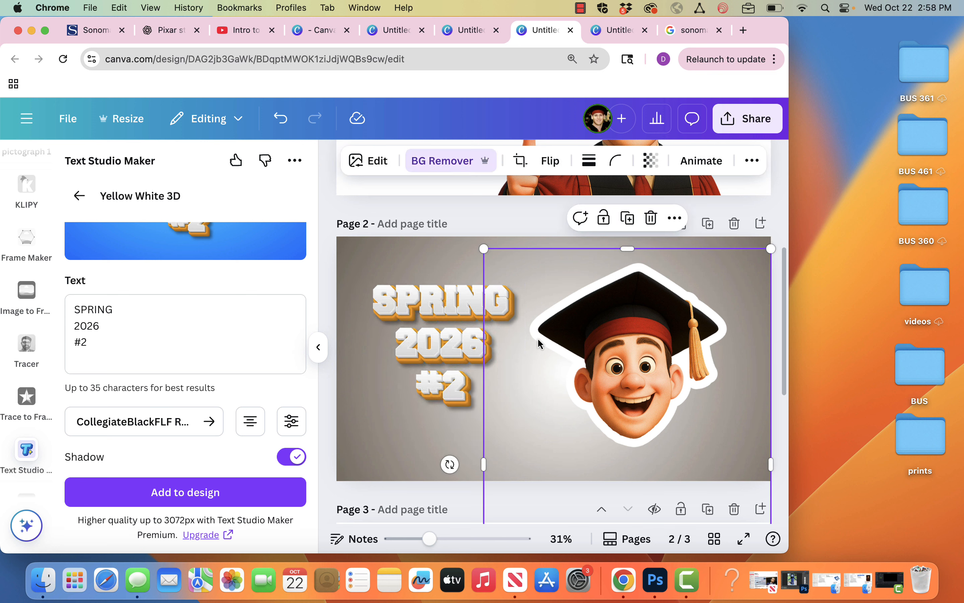
{"action": "left_click", "coordinate": [471, 335]}
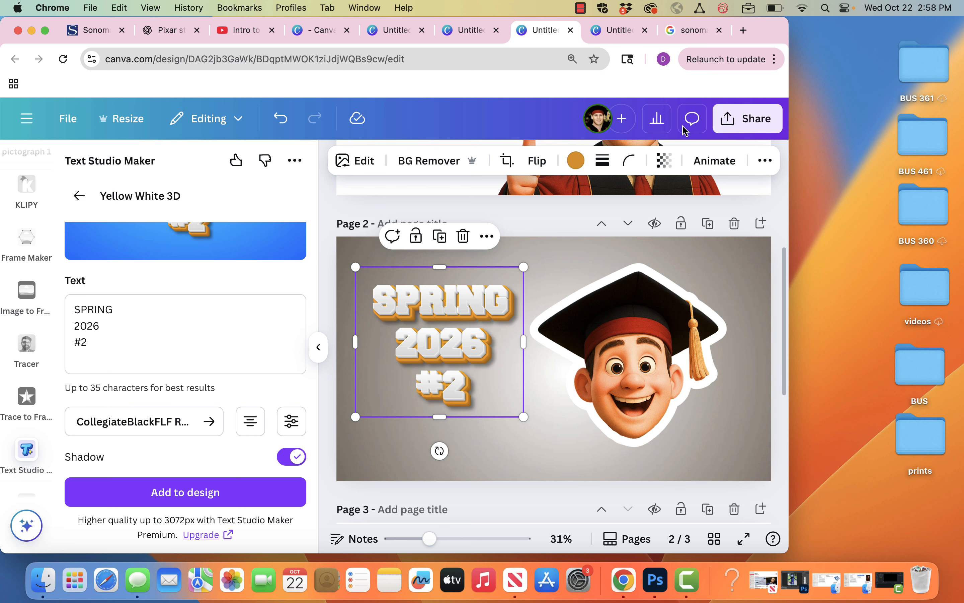
- Open the wolf head logo from the "sonoma state lobo logo" image results and save it to the desktop
{"action": "left_click", "coordinate": [708, 31]}
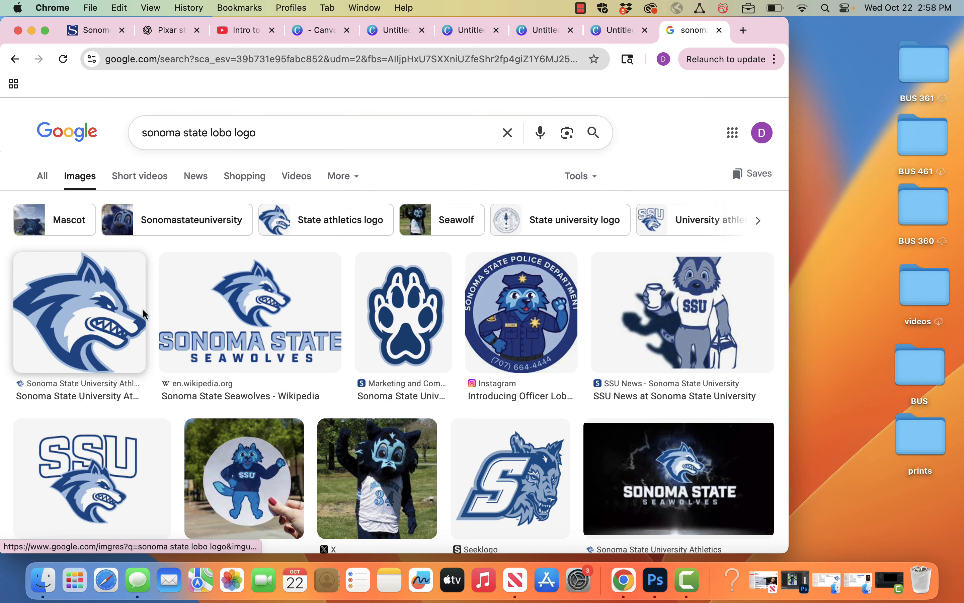
{"action": "left_click", "coordinate": [72, 322]}
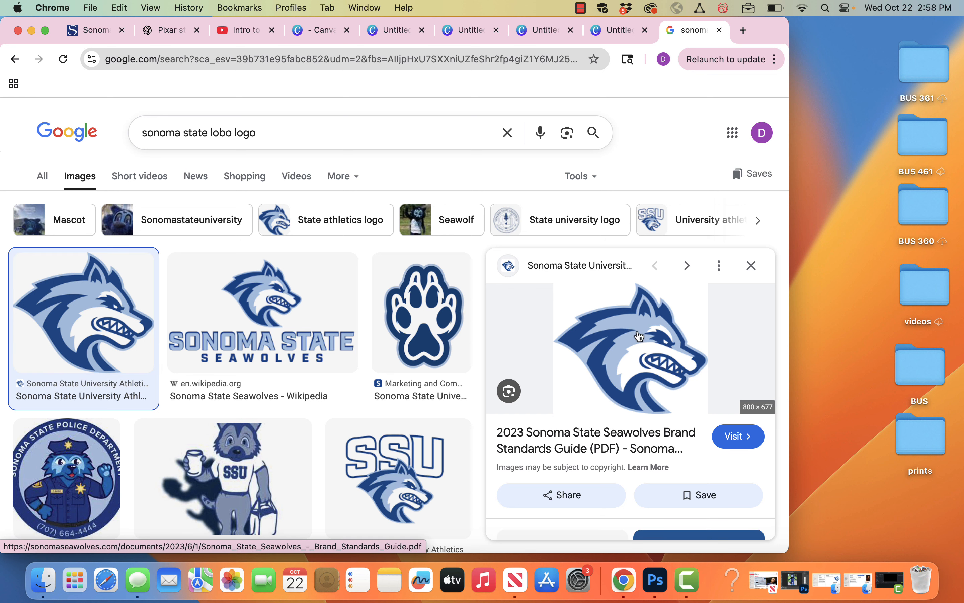
{"action": "left_click", "coordinate": [624, 343]}
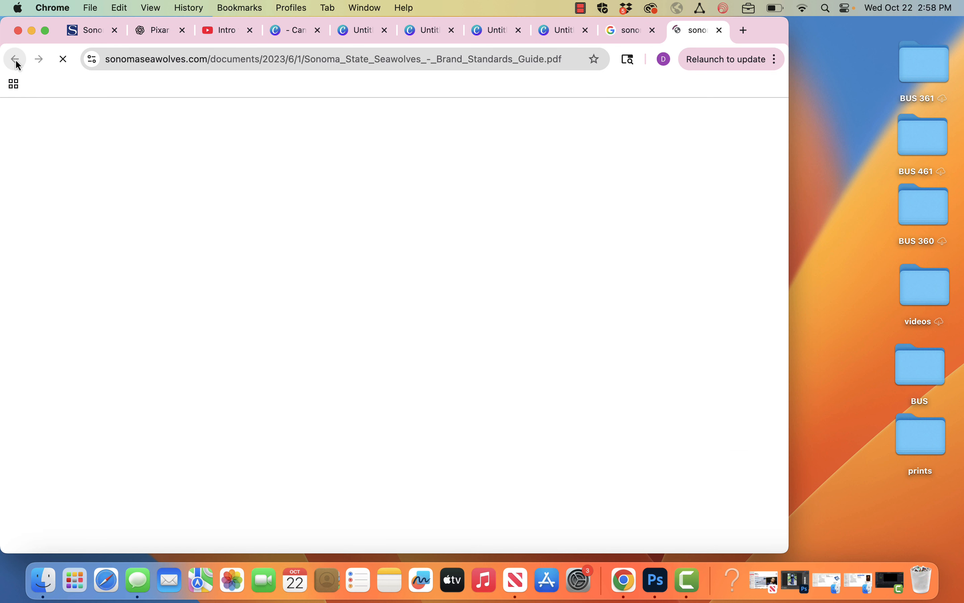
{"action": "left_click", "coordinate": [720, 30]}
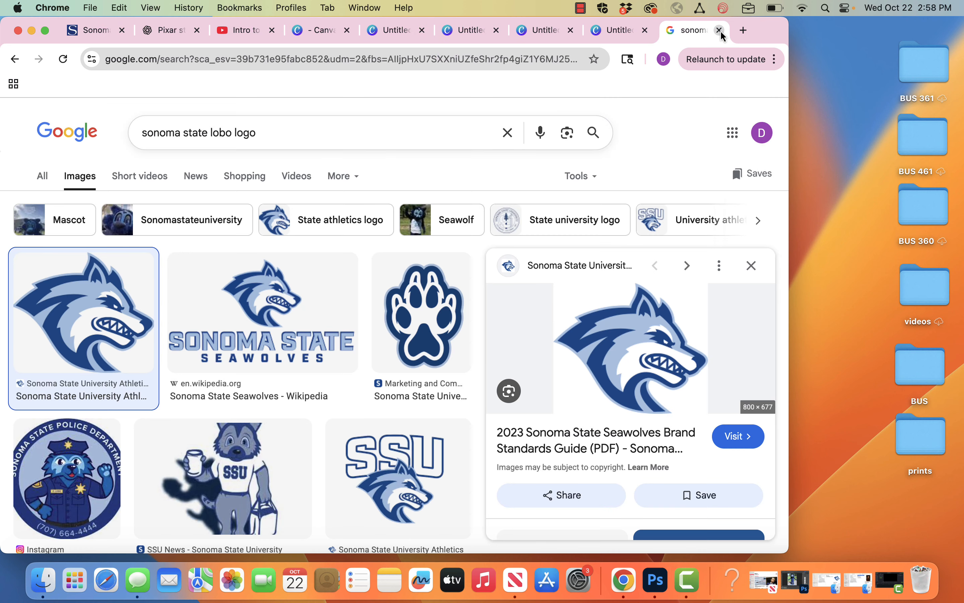
{"action": "left_click_drag", "start_coordinate": [625, 348], "coordinate": [854, 322]}
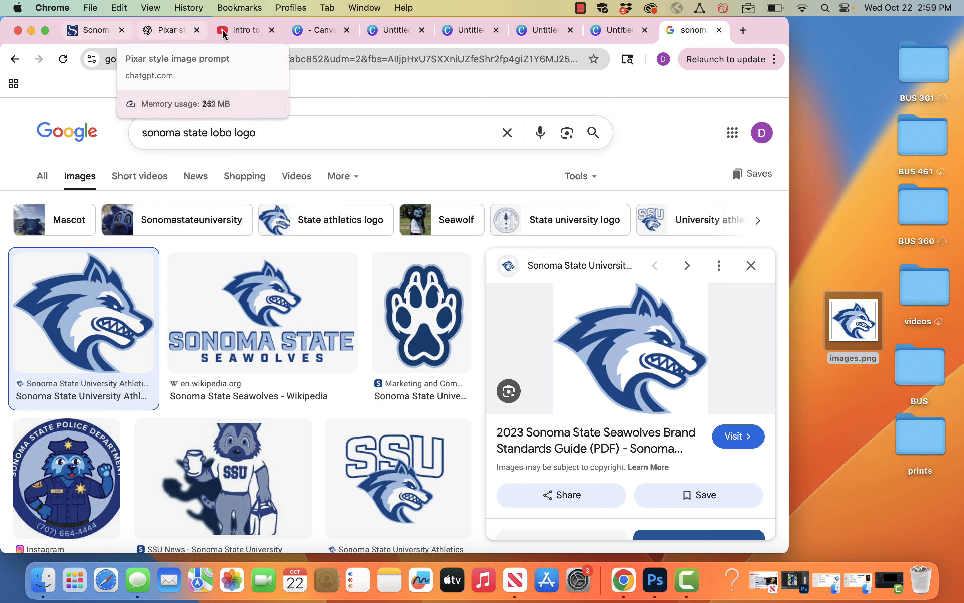
- Return to the graduate design and add images.png to page 2, overlapping the page's lower edge below the 3D text
{"action": "left_click", "coordinate": [548, 31]}
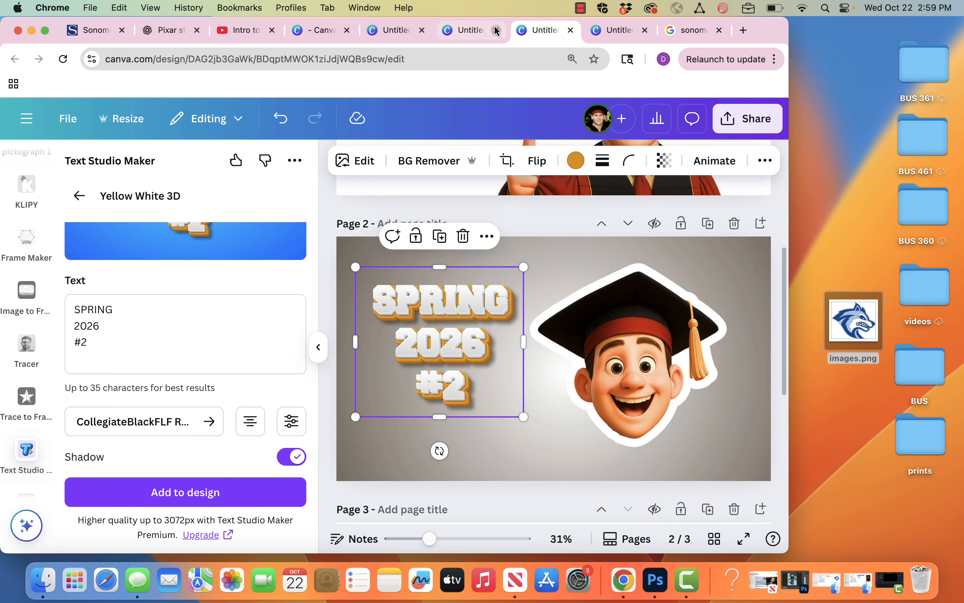
{"action": "left_click_drag", "start_coordinate": [870, 330], "coordinate": [599, 493]}
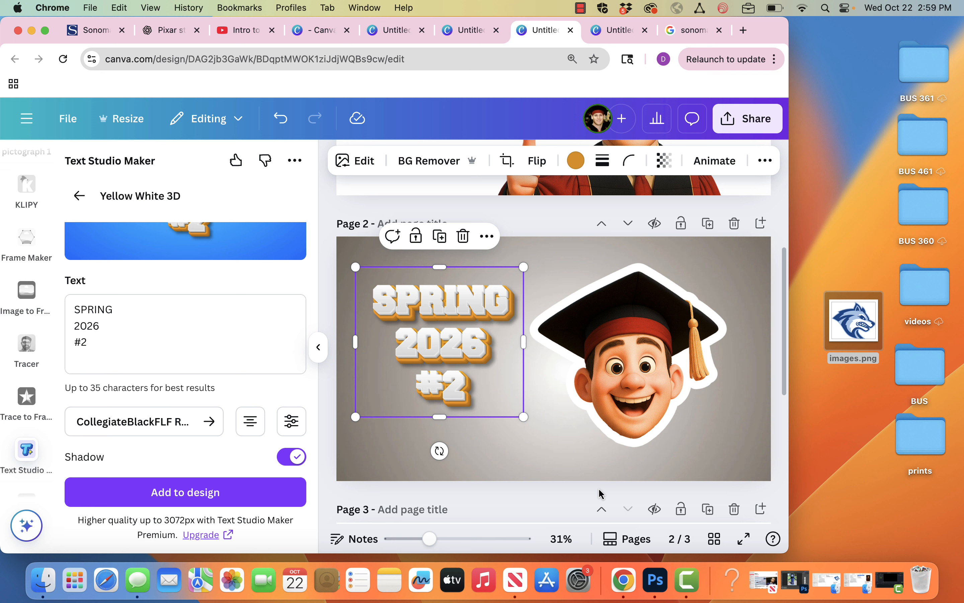
{"action": "left_click", "coordinate": [573, 460]}
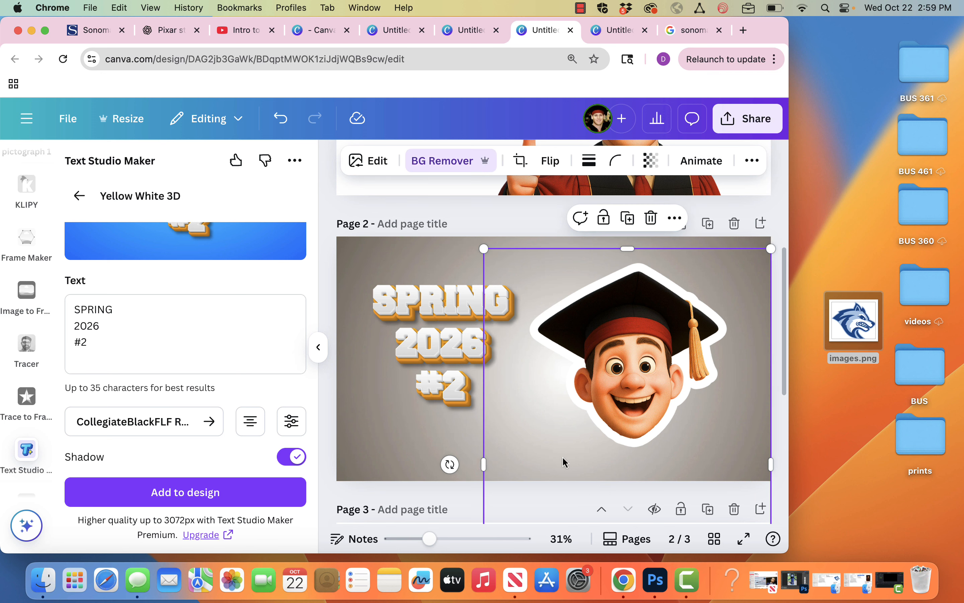
{"action": "left_click", "coordinate": [402, 460]}
{"action": "left_click_drag", "start_coordinate": [865, 323], "coordinate": [538, 462]}
{"action": "left_click_drag", "start_coordinate": [573, 354], "coordinate": [490, 486]}
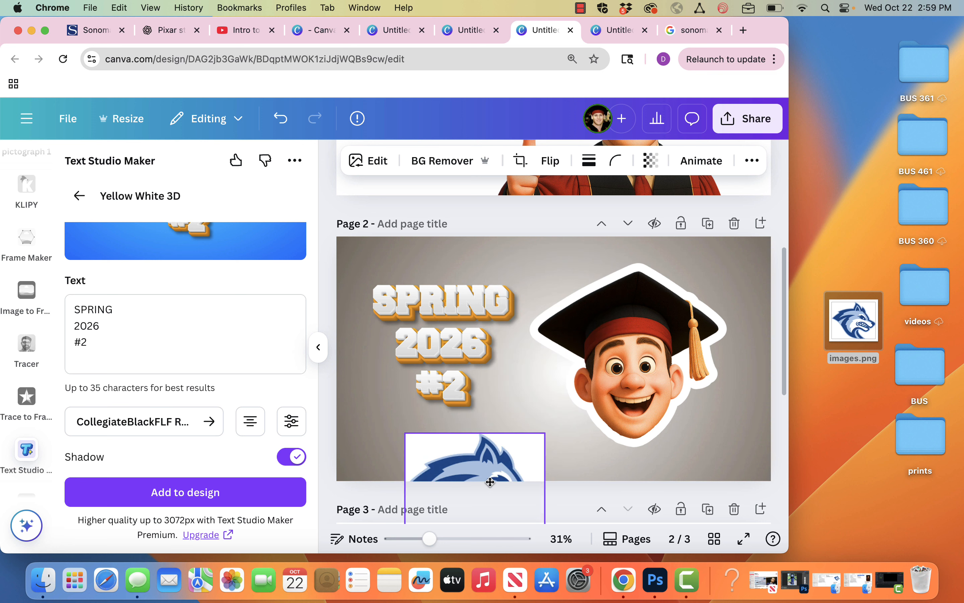
{"action": "left_click", "coordinate": [446, 358]}
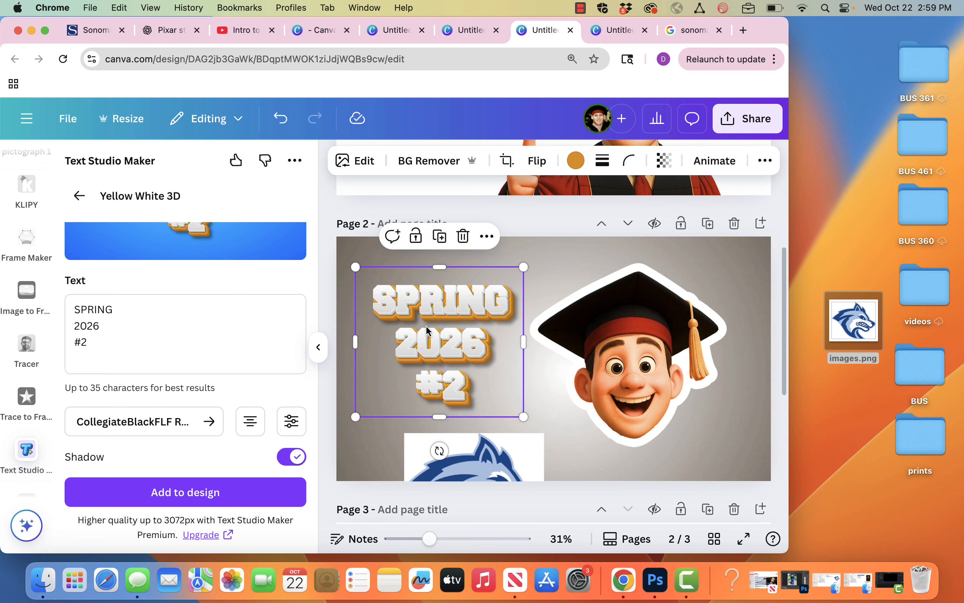
{"action": "left_click", "coordinate": [584, 166]}
{"action": "scroll", "coordinate": [159, 471], "scroll_direction": "down", "scroll_amount": 2}
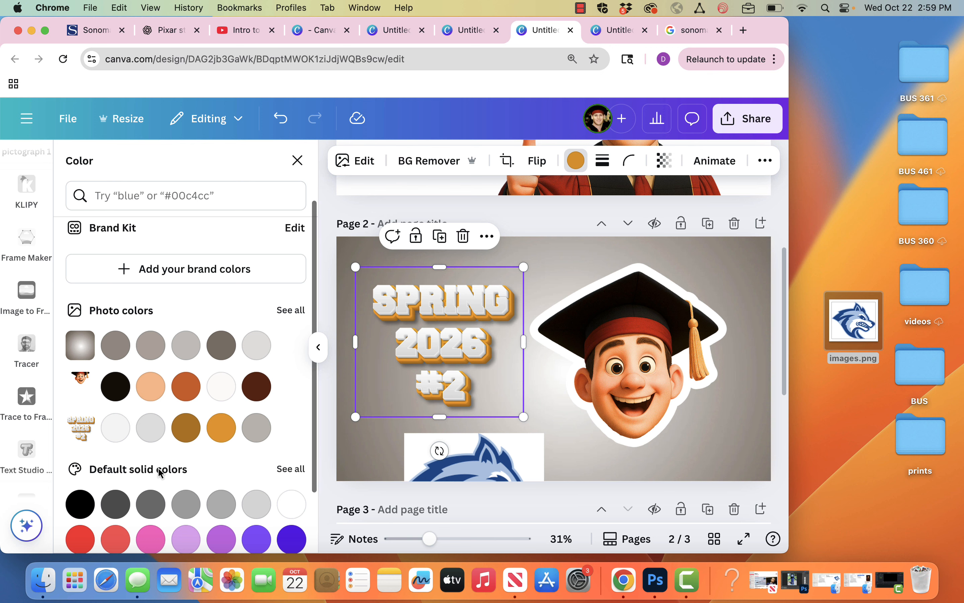
{"action": "scroll", "coordinate": [159, 471], "scroll_direction": "down", "scroll_amount": 2}
{"action": "scroll", "coordinate": [159, 470], "scroll_direction": "up", "scroll_amount": 3}
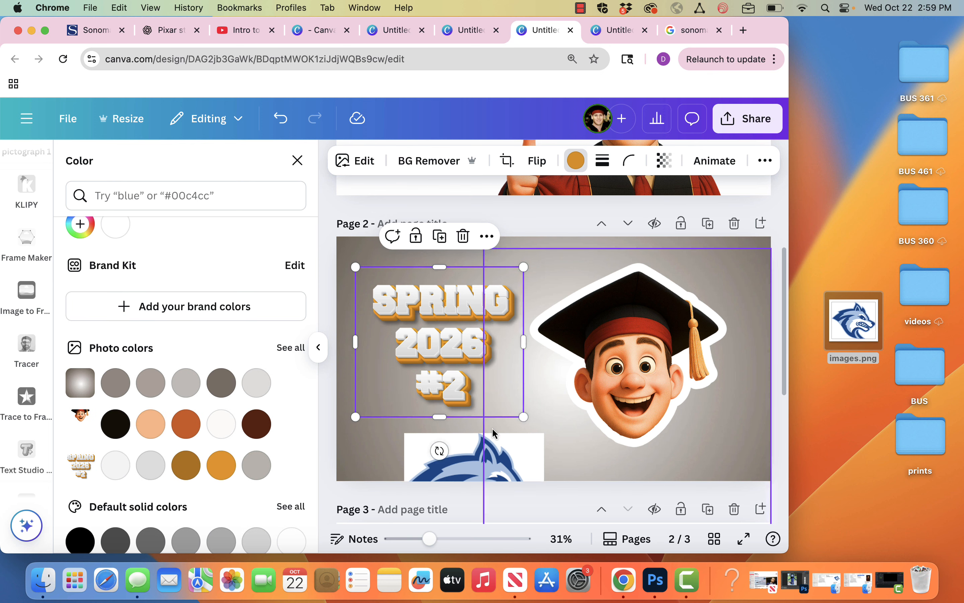
{"action": "left_click", "coordinate": [477, 463]}
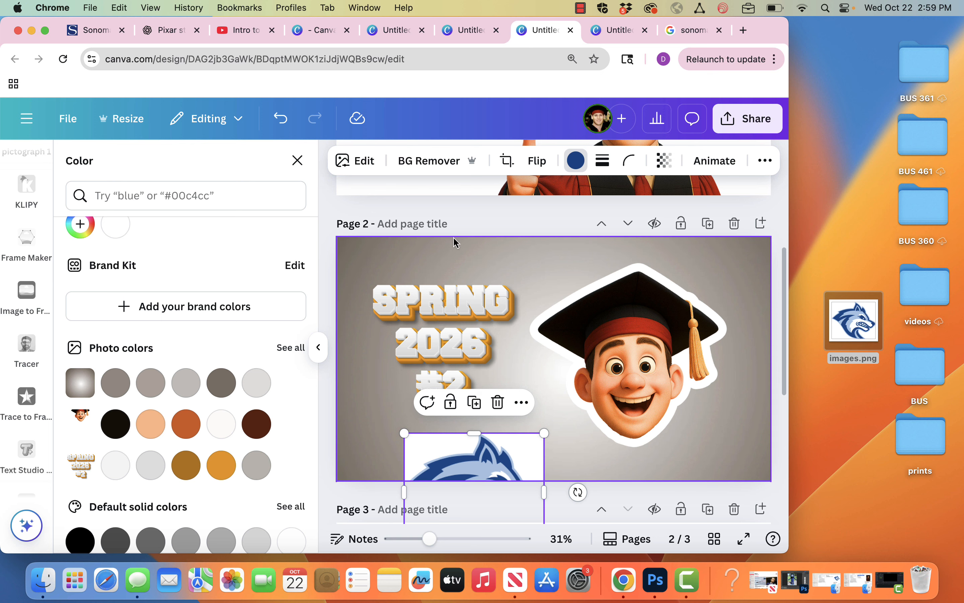
{"action": "left_click", "coordinate": [443, 251]}
- Apply the Custom Duotone effect to the SPRING 2026 #2 text image
{"action": "left_click", "coordinate": [468, 316]}
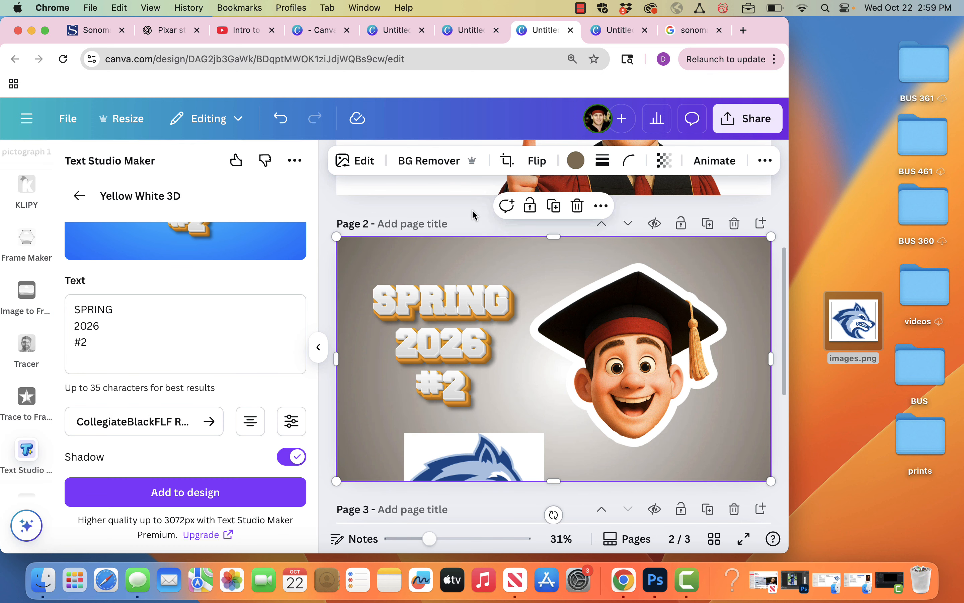
{"action": "left_click", "coordinate": [80, 195]}
{"action": "left_click", "coordinate": [318, 346]}
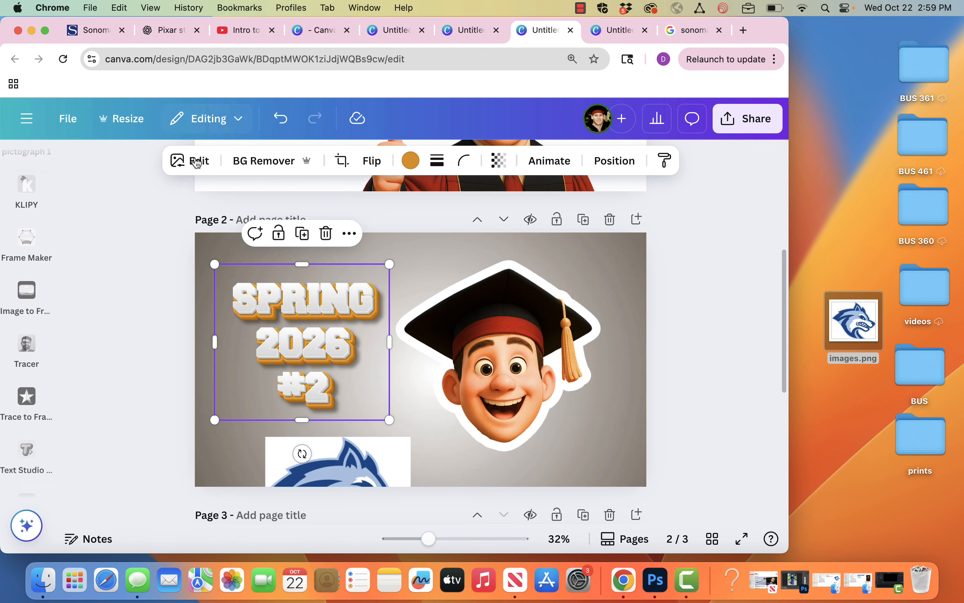
{"action": "left_click", "coordinate": [195, 161]}
{"action": "scroll", "coordinate": [129, 420], "scroll_direction": "down", "scroll_amount": 5}
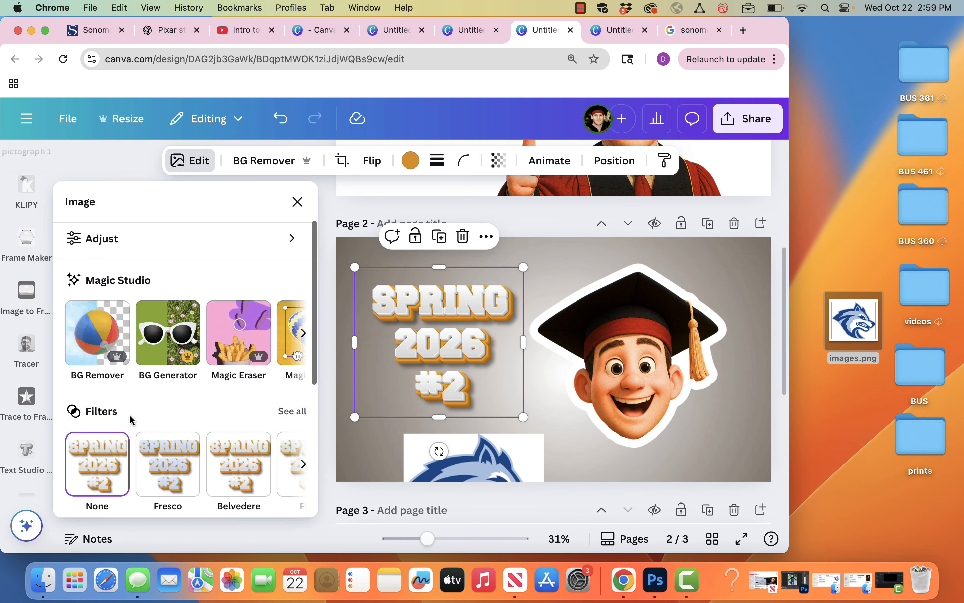
{"action": "left_click", "coordinate": [165, 472]}
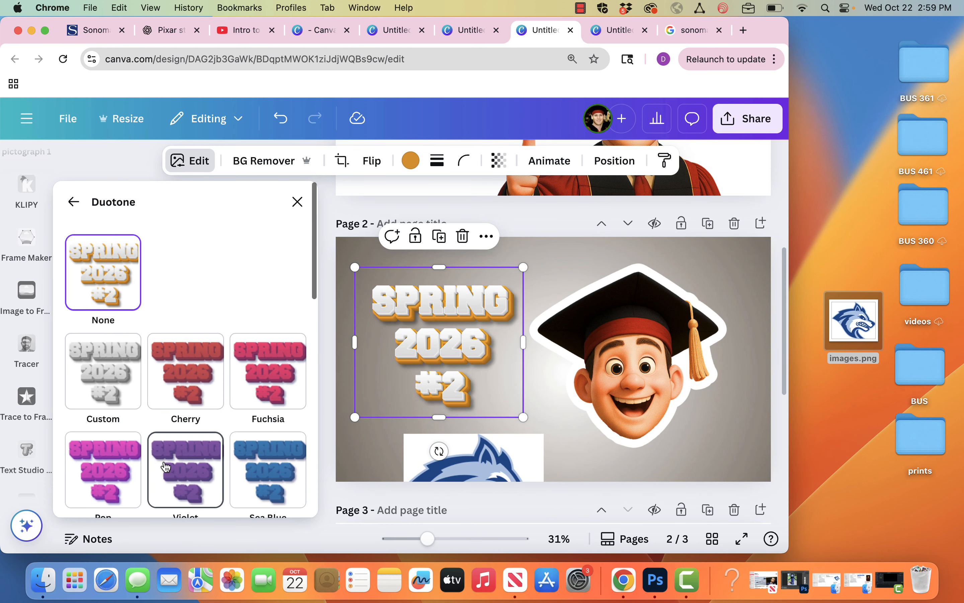
{"action": "left_click", "coordinate": [109, 371]}
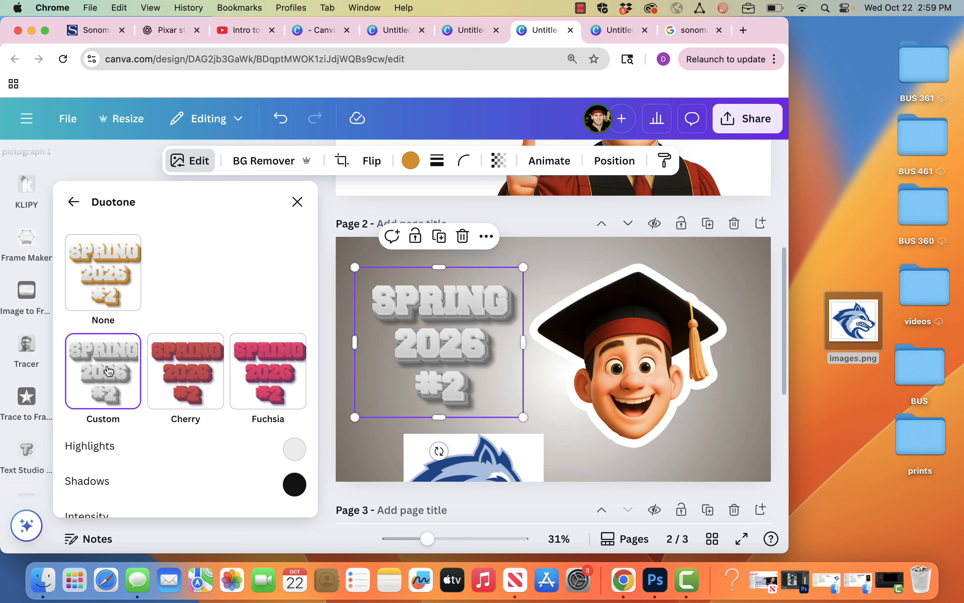
{"action": "scroll", "coordinate": [106, 368], "scroll_direction": "down", "scroll_amount": 2}
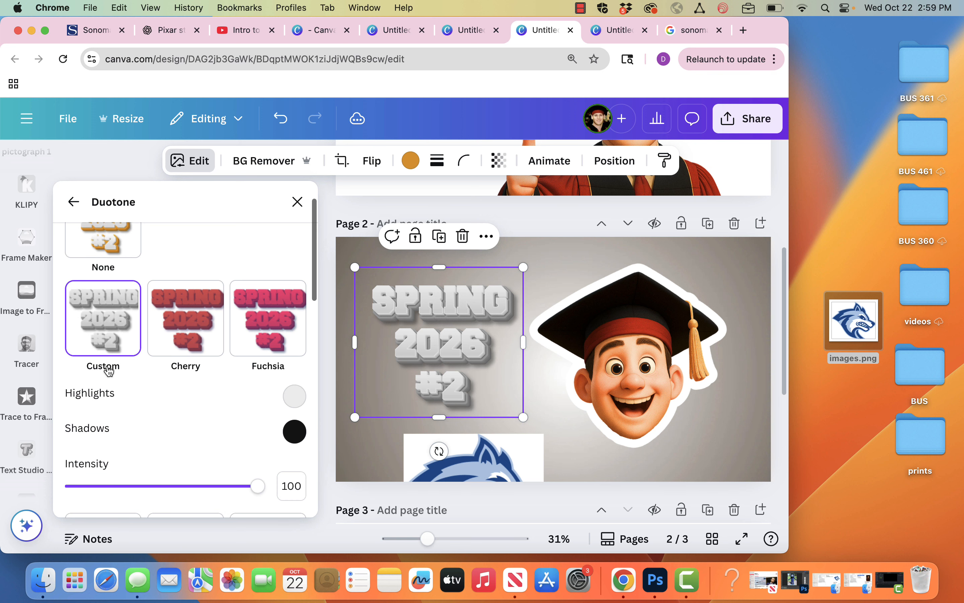
- Set the duotone highlights to the dark blue sampled from the wolf logo and the shadows to white #FFFFFF
{"action": "left_click", "coordinate": [297, 402]}
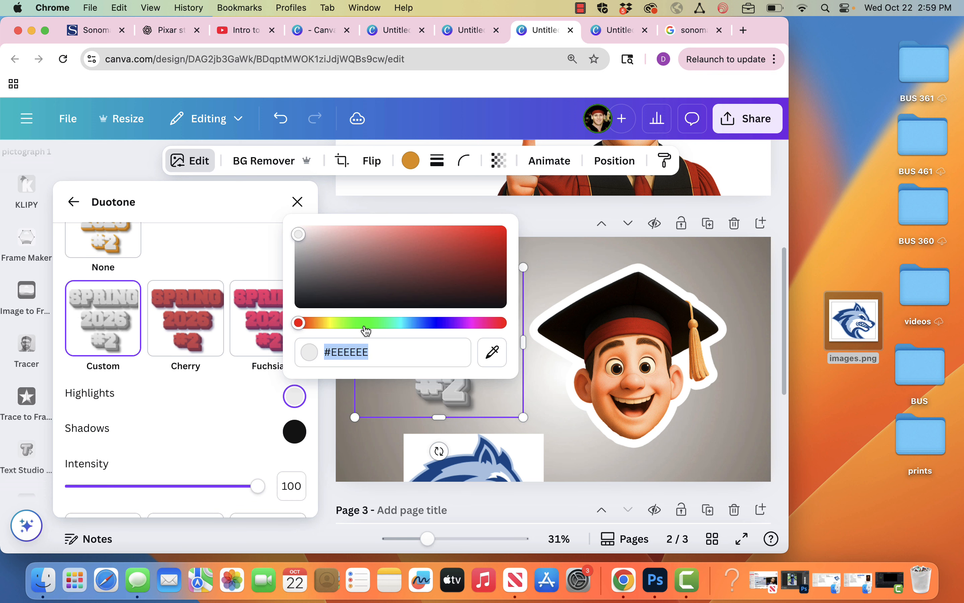
{"action": "left_click", "coordinate": [492, 352]}
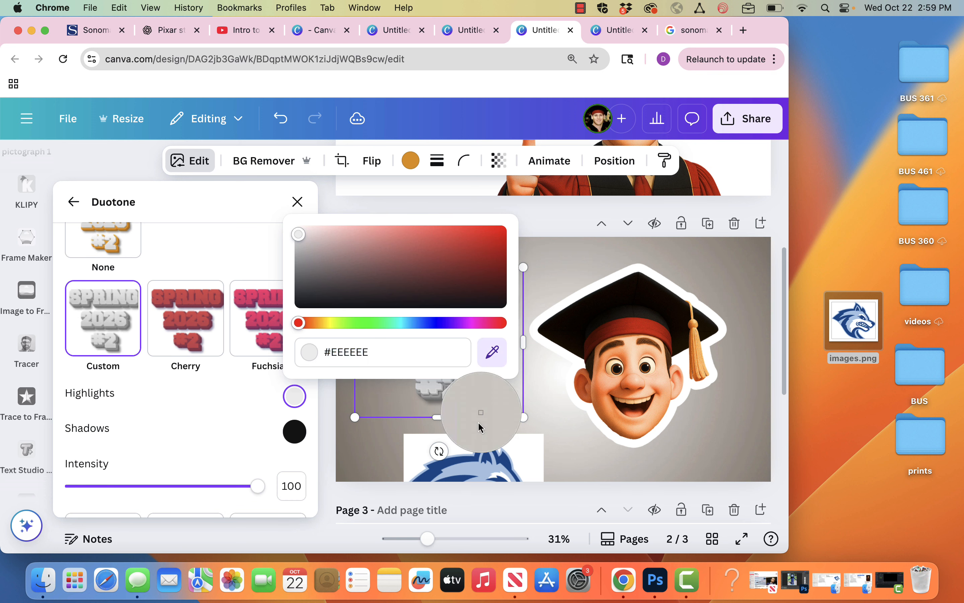
{"action": "left_click", "coordinate": [485, 458]}
{"action": "left_click", "coordinate": [294, 431]}
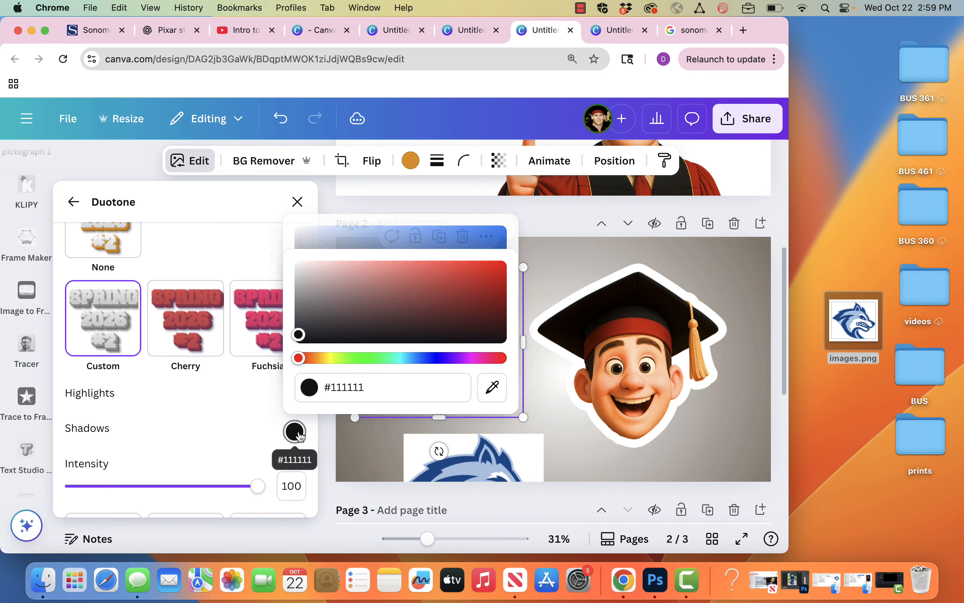
{"action": "left_click", "coordinate": [297, 264]}
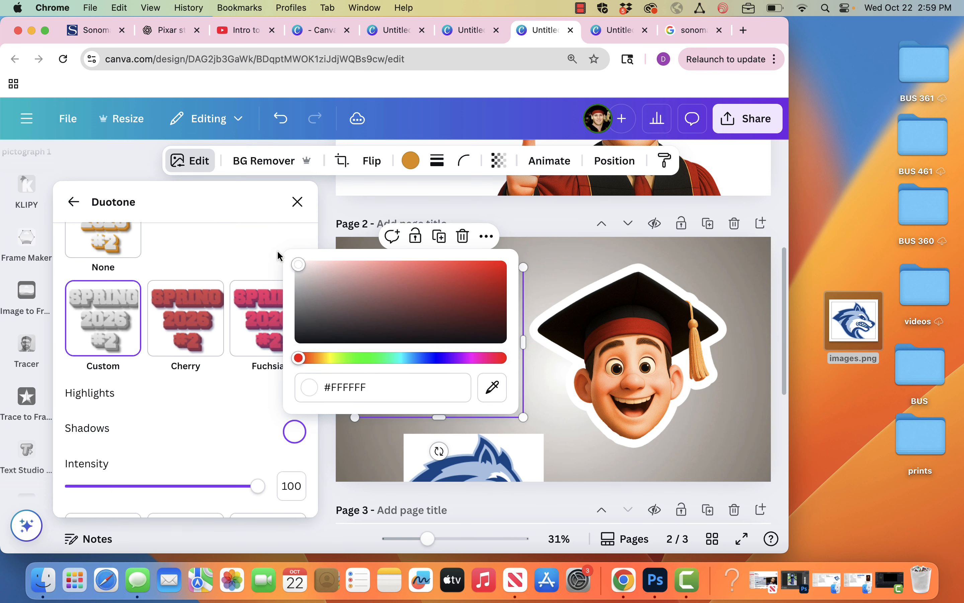
{"action": "left_click", "coordinate": [238, 459]}
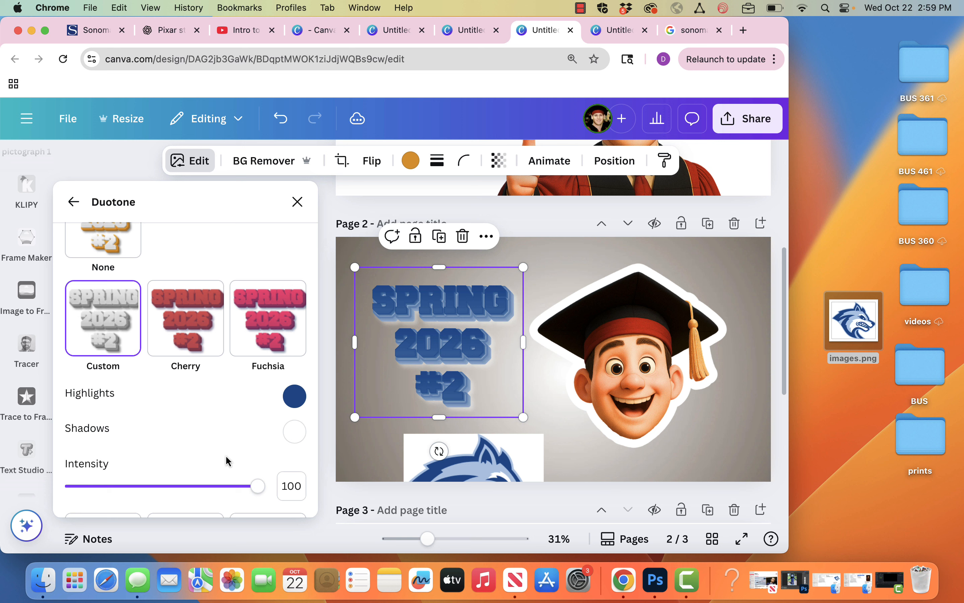
- Set the sharpness and clarity of the SPRING 2026 #2 text image to 100 each
{"action": "scroll", "coordinate": [227, 460], "scroll_direction": "down", "scroll_amount": 3}
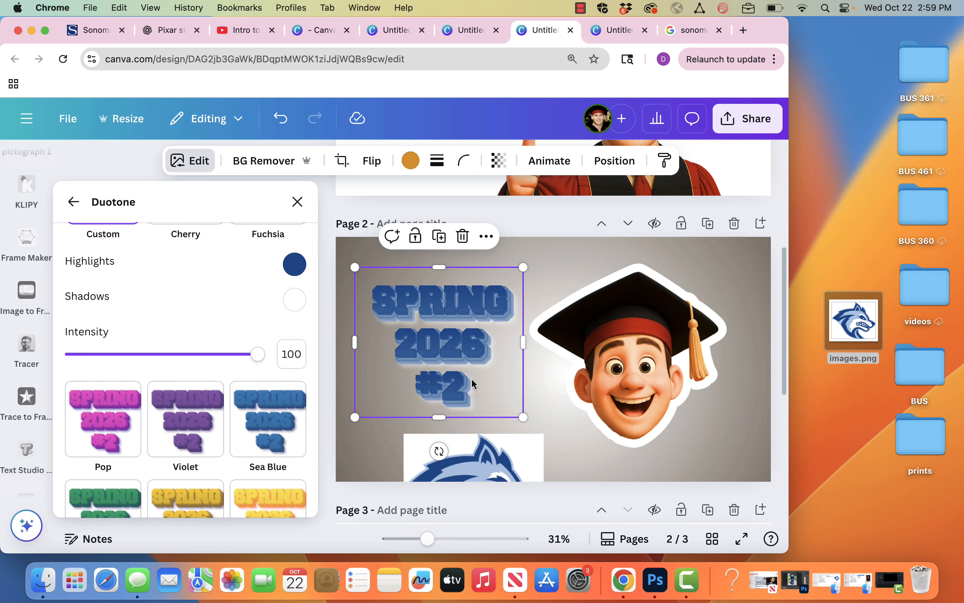
{"action": "left_click", "coordinate": [73, 202]}
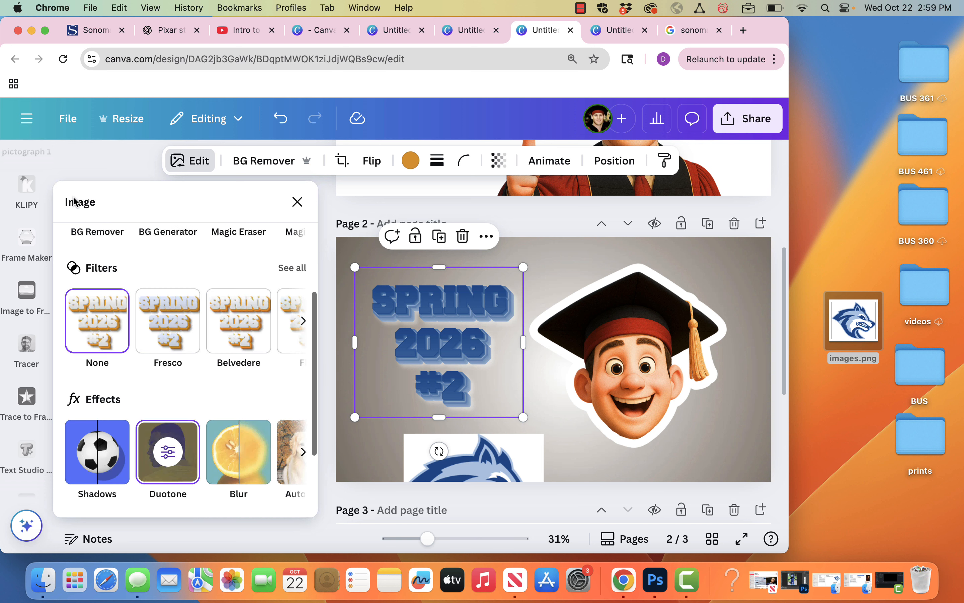
{"action": "scroll", "coordinate": [200, 297], "scroll_direction": "up", "scroll_amount": 5}
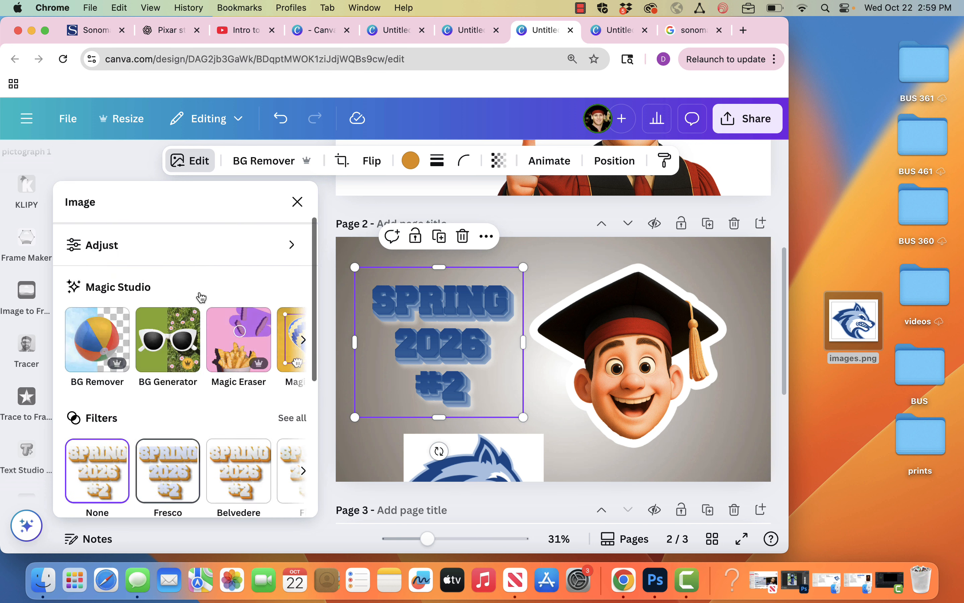
{"action": "left_click", "coordinate": [133, 315]}
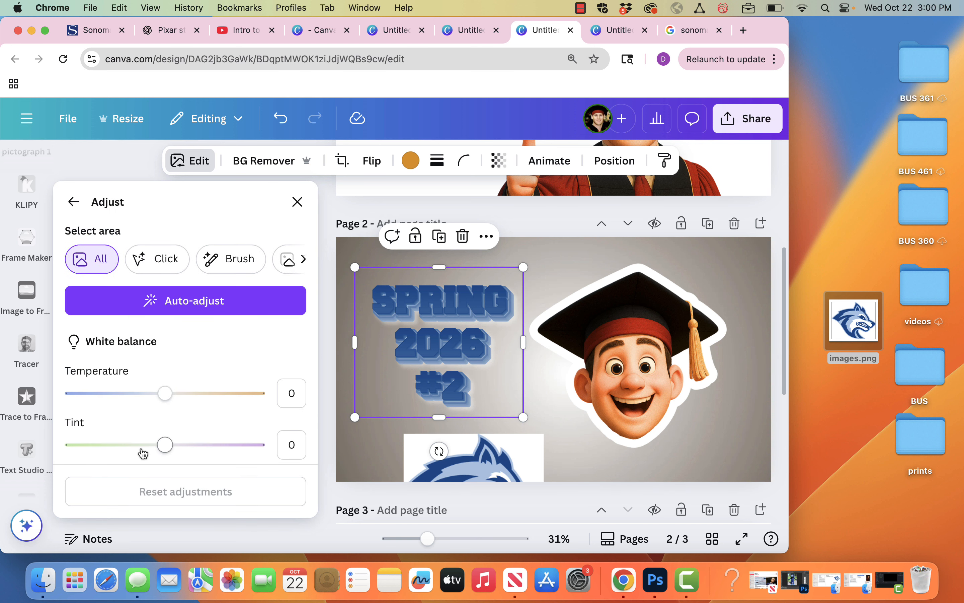
{"action": "scroll", "coordinate": [141, 452], "scroll_direction": "down", "scroll_amount": 10}
{"action": "left_click_drag", "start_coordinate": [165, 334], "coordinate": [303, 339]}
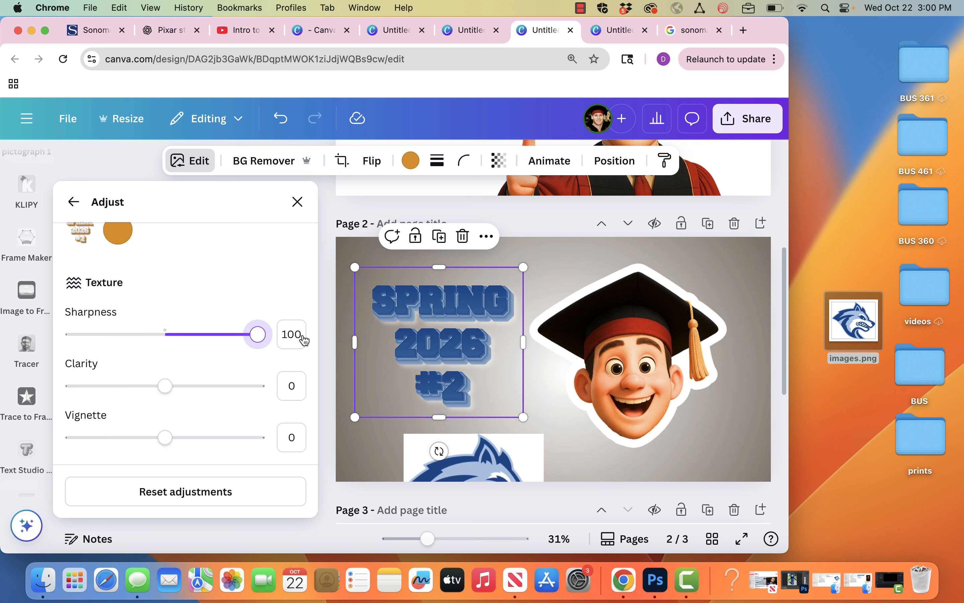
{"action": "left_click_drag", "start_coordinate": [180, 390], "coordinate": [316, 397]}
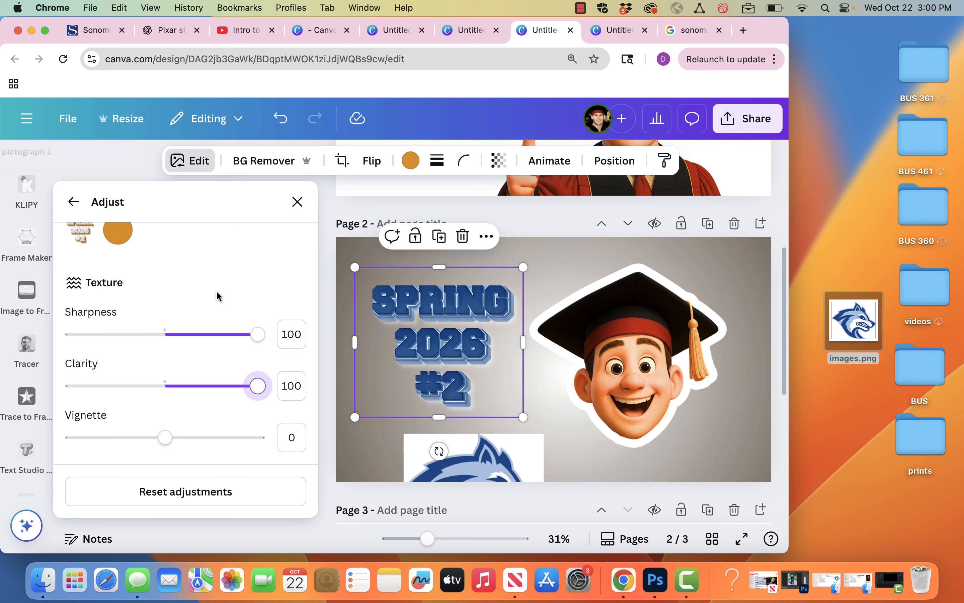
{"action": "scroll", "coordinate": [216, 291], "scroll_direction": "up", "scroll_amount": 10}
{"action": "scroll", "coordinate": [216, 290], "scroll_direction": "up", "scroll_amount": 3}
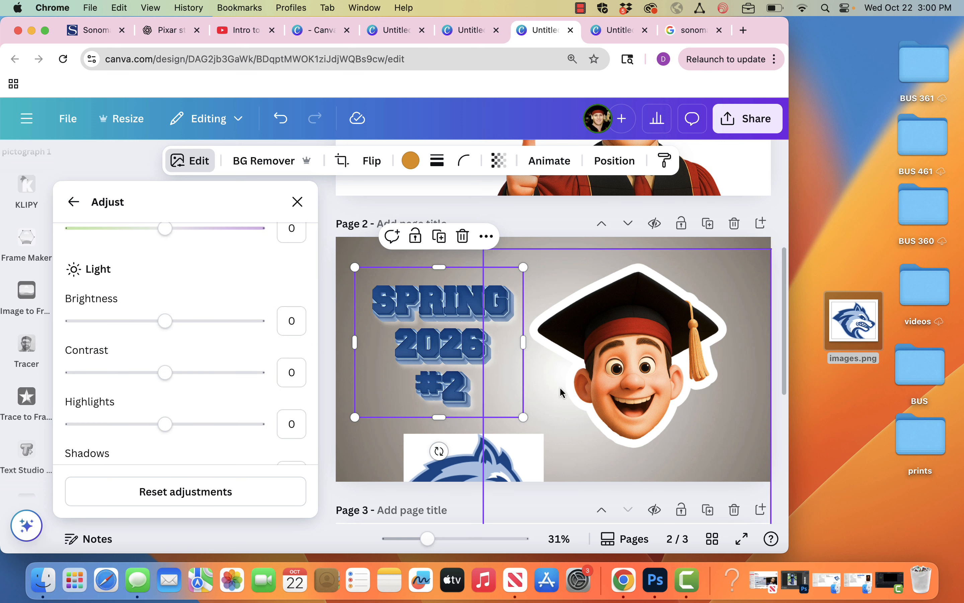
{"action": "left_click", "coordinate": [74, 202]}
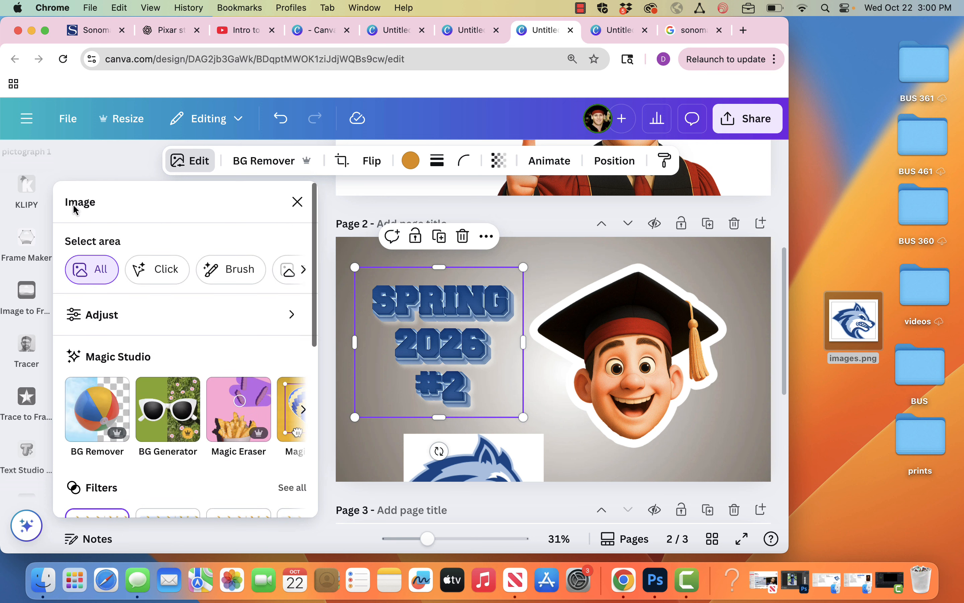
- Apply the Outline shadow effect to the SPRING 2026 #2 text image
{"action": "scroll", "coordinate": [152, 360], "scroll_direction": "down", "scroll_amount": 3}
{"action": "scroll", "coordinate": [151, 360], "scroll_direction": "up", "scroll_amount": 3}
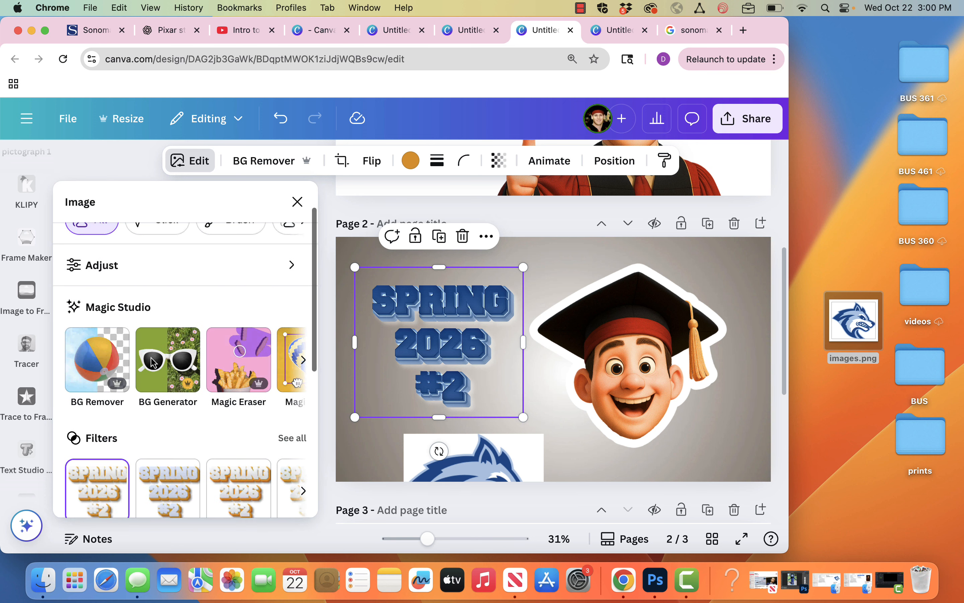
{"action": "scroll", "coordinate": [122, 327], "scroll_direction": "down", "scroll_amount": 5}
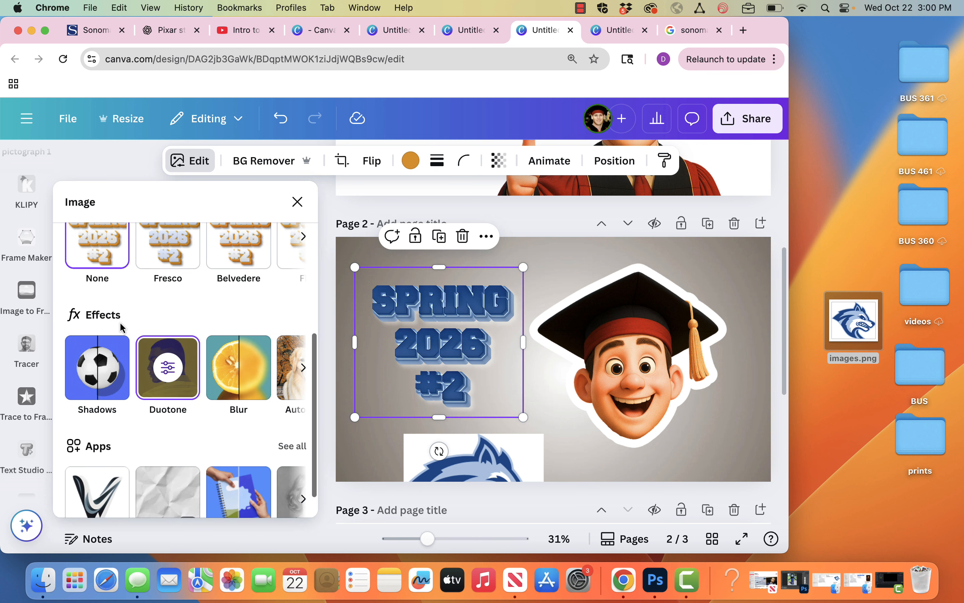
{"action": "left_click", "coordinate": [111, 384]}
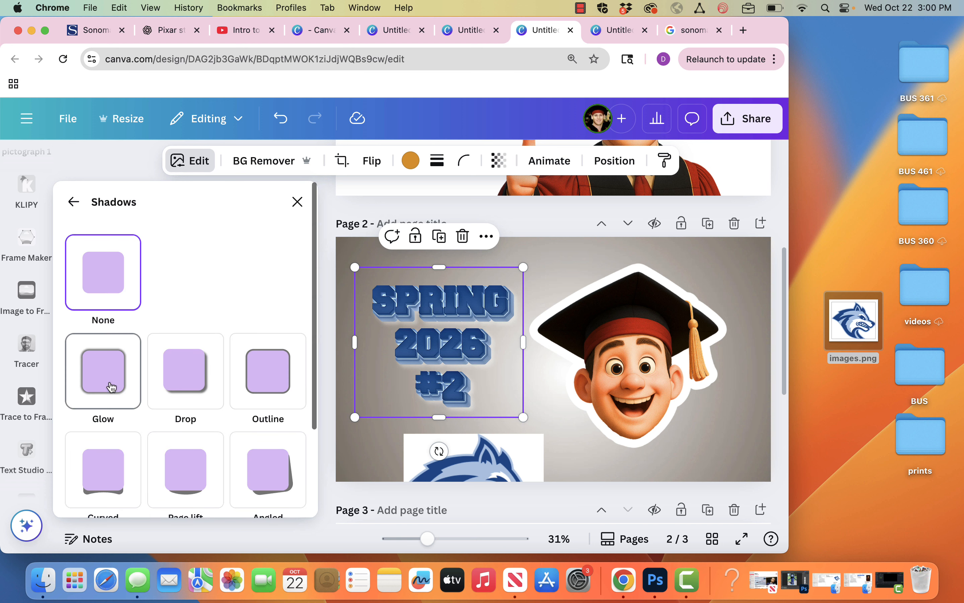
{"action": "left_click", "coordinate": [293, 387]}
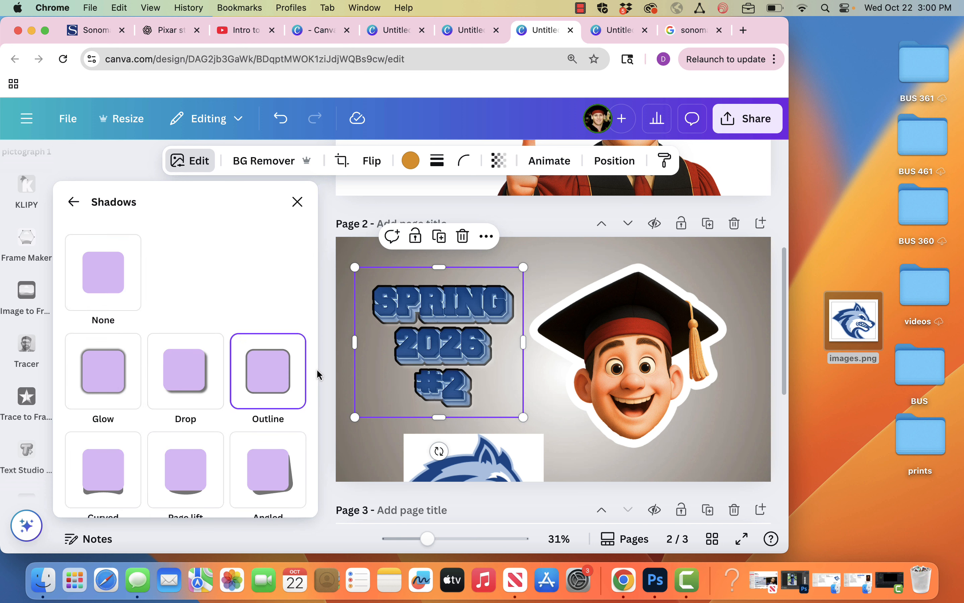
- Set the text image's outline color to white #FFFFFF and its size to 72
{"action": "scroll", "coordinate": [303, 411], "scroll_direction": "down", "scroll_amount": 5}
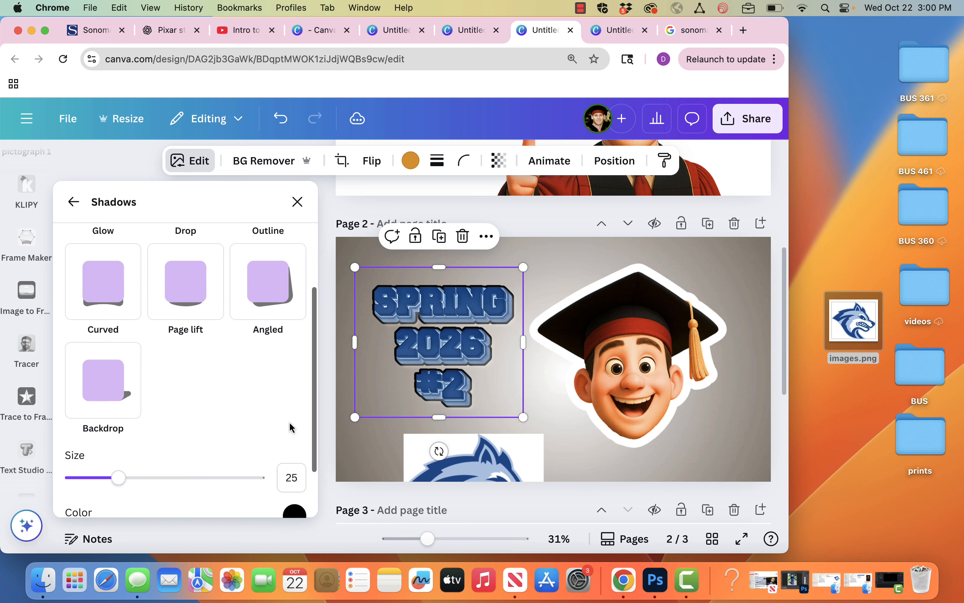
{"action": "left_click", "coordinate": [295, 511]}
{"action": "left_click", "coordinate": [334, 377]}
{"action": "left_click_drag", "start_coordinate": [333, 377], "coordinate": [259, 316]}
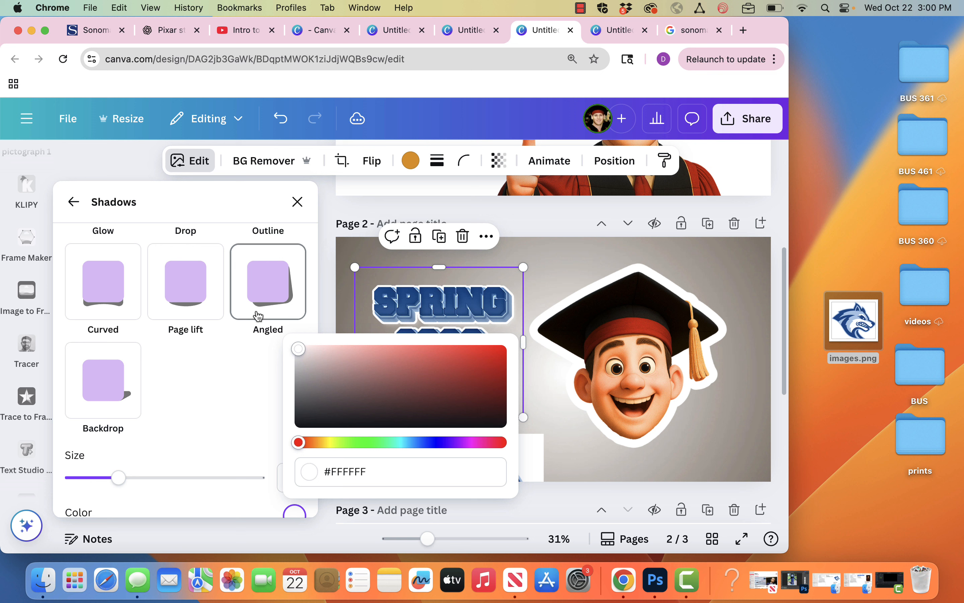
{"action": "left_click", "coordinate": [220, 440]}
{"action": "left_click_drag", "start_coordinate": [133, 477], "coordinate": [150, 482]}
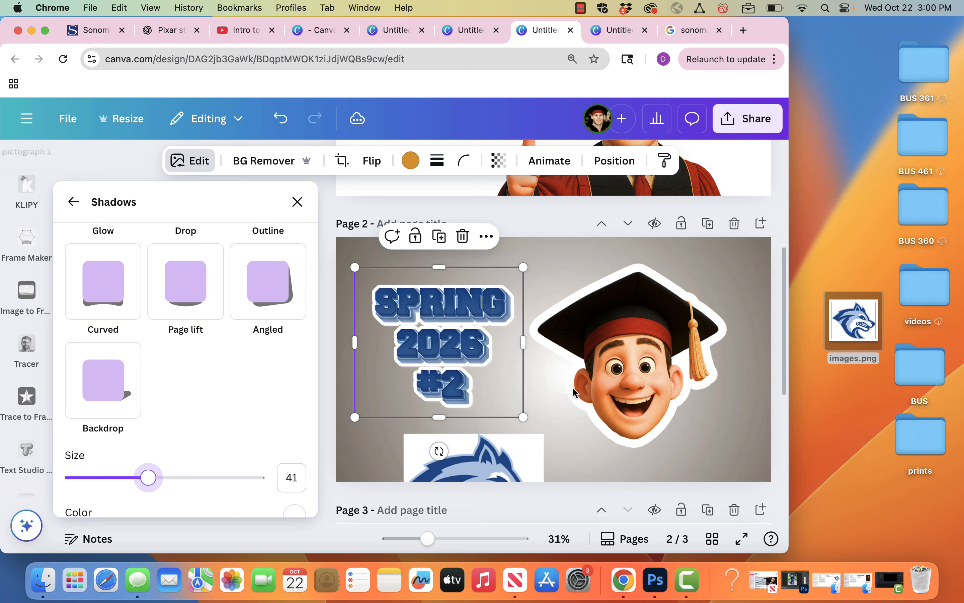
{"action": "left_click_drag", "start_coordinate": [148, 477], "coordinate": [208, 479]}
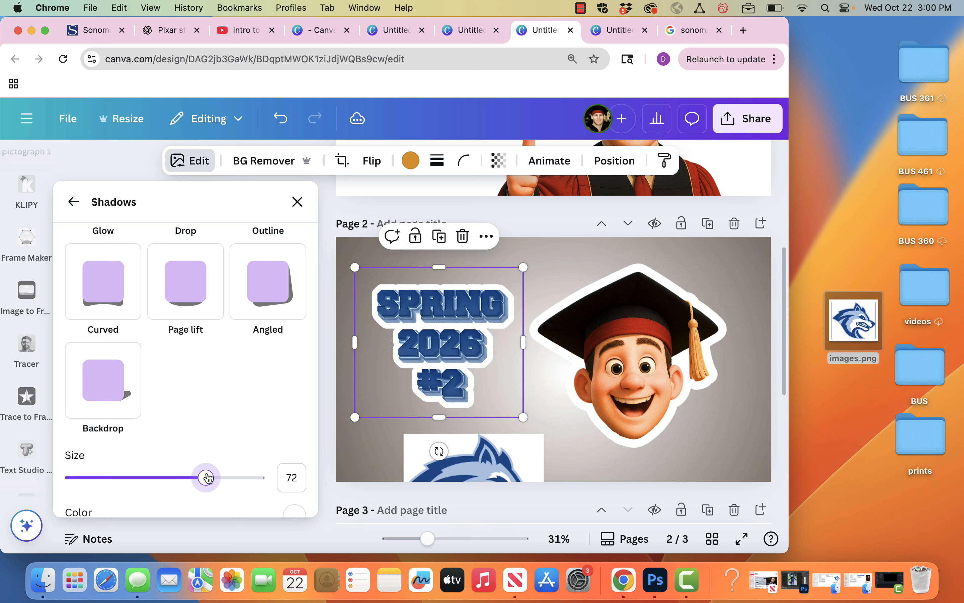
- Delete the wolf logo image from the lower edge of page 2
{"action": "left_click", "coordinate": [557, 431]}
{"action": "left_click", "coordinate": [461, 459]}
{"action": "key", "text": "Delete"}
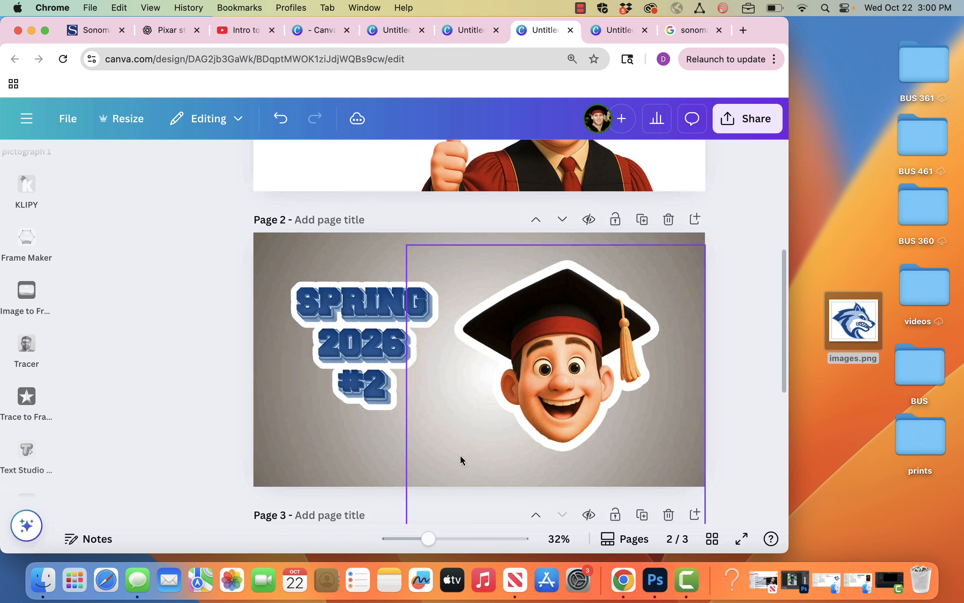
- Enlarge and reposition the SPRING 2026 #2 text on page 2, and shift the graduate head slightly right and down beside it
{"action": "left_click", "coordinate": [294, 340]}
{"action": "left_click_drag", "start_coordinate": [390, 419], "coordinate": [442, 471]}
{"action": "left_click_drag", "start_coordinate": [339, 372], "coordinate": [311, 347]}
{"action": "left_click_drag", "start_coordinate": [482, 326], "coordinate": [499, 333]}
{"action": "left_click", "coordinate": [714, 322]}
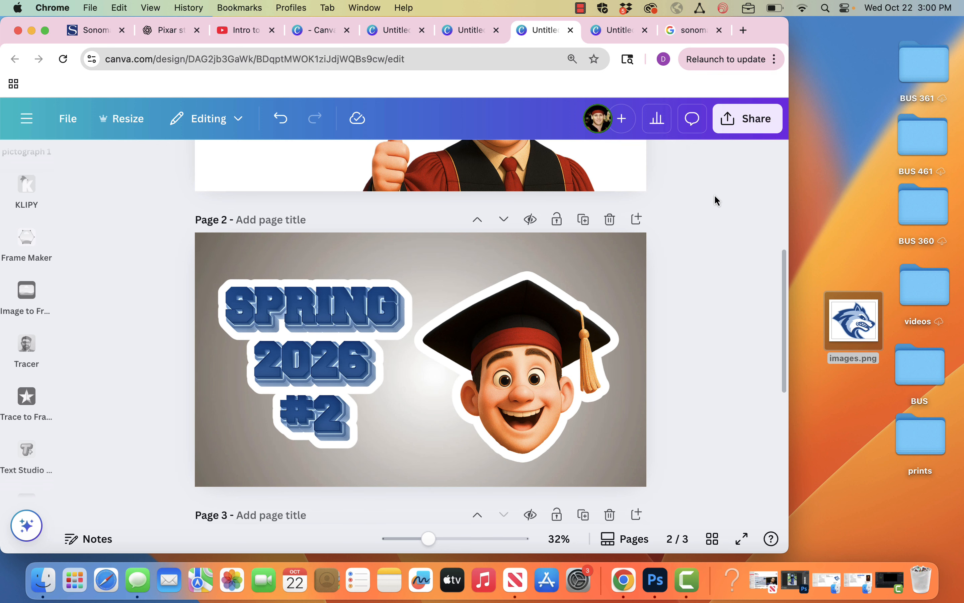
- Open the design's download settings and set the file type to JPG
{"action": "left_click", "coordinate": [740, 119]}
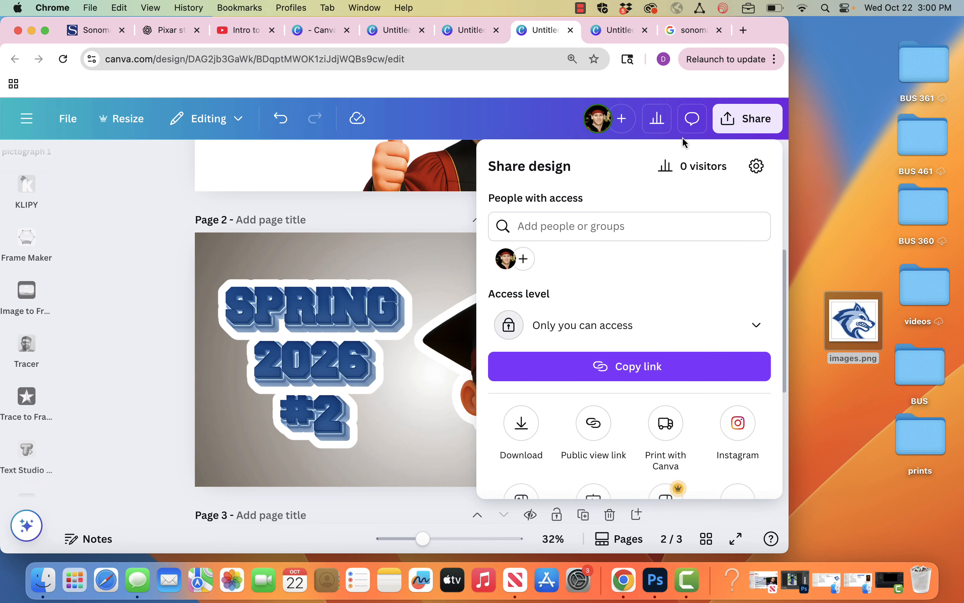
{"action": "scroll", "coordinate": [518, 354], "scroll_direction": "down", "scroll_amount": 2}
{"action": "left_click", "coordinate": [518, 354]}
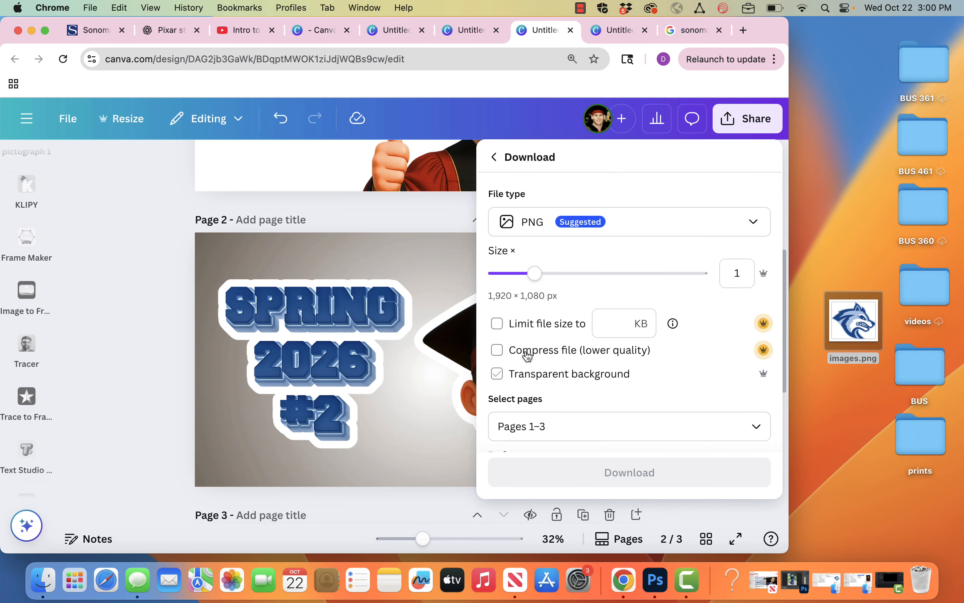
{"action": "left_click", "coordinate": [544, 231]}
{"action": "left_click", "coordinate": [545, 265]}
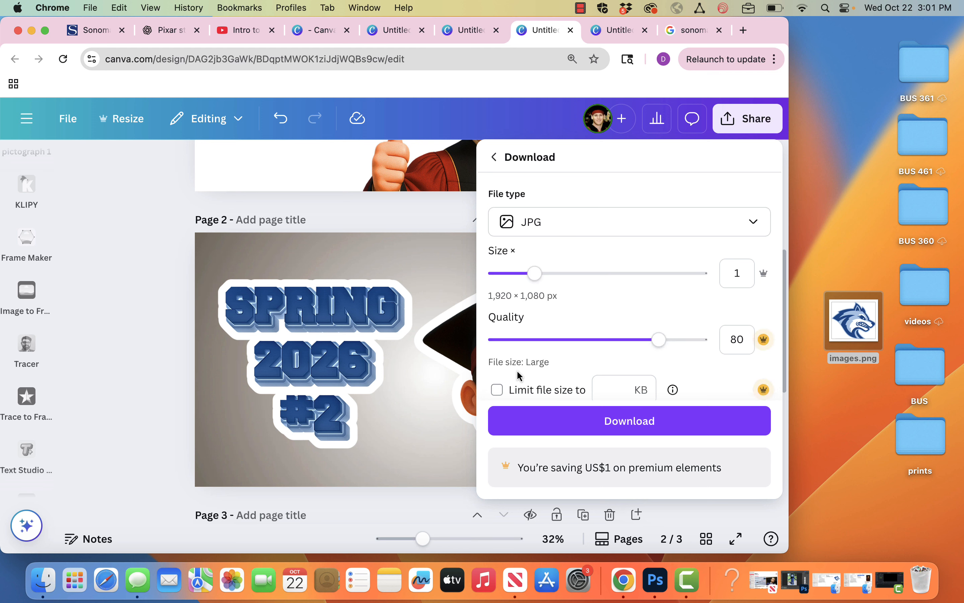
- Restrict the download to the current page (Page 2) and download the JPG
{"action": "scroll", "coordinate": [518, 375], "scroll_direction": "down", "scroll_amount": 3}
{"action": "left_click", "coordinate": [536, 340]}
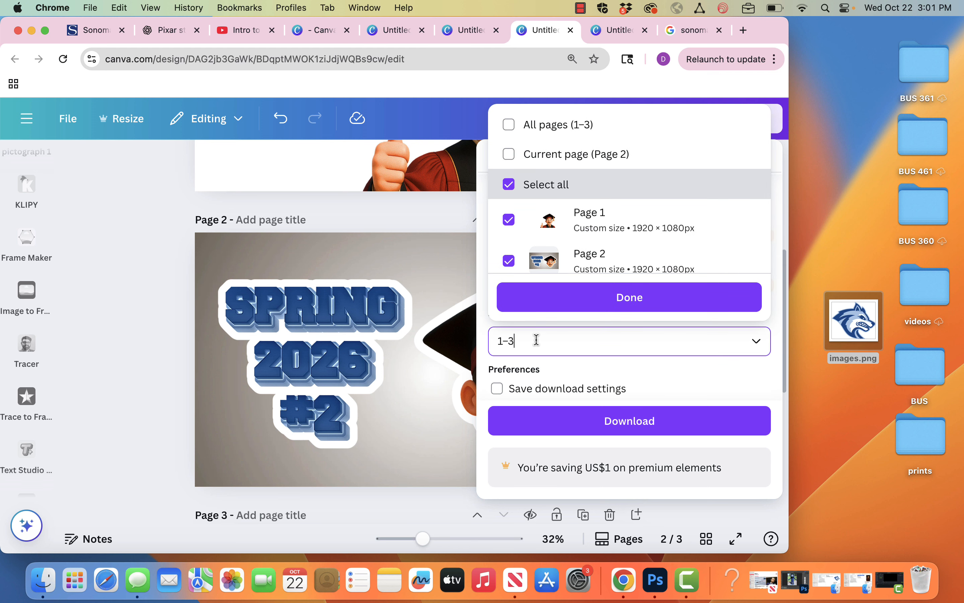
{"action": "left_click", "coordinate": [509, 151]}
{"action": "left_click", "coordinate": [530, 306]}
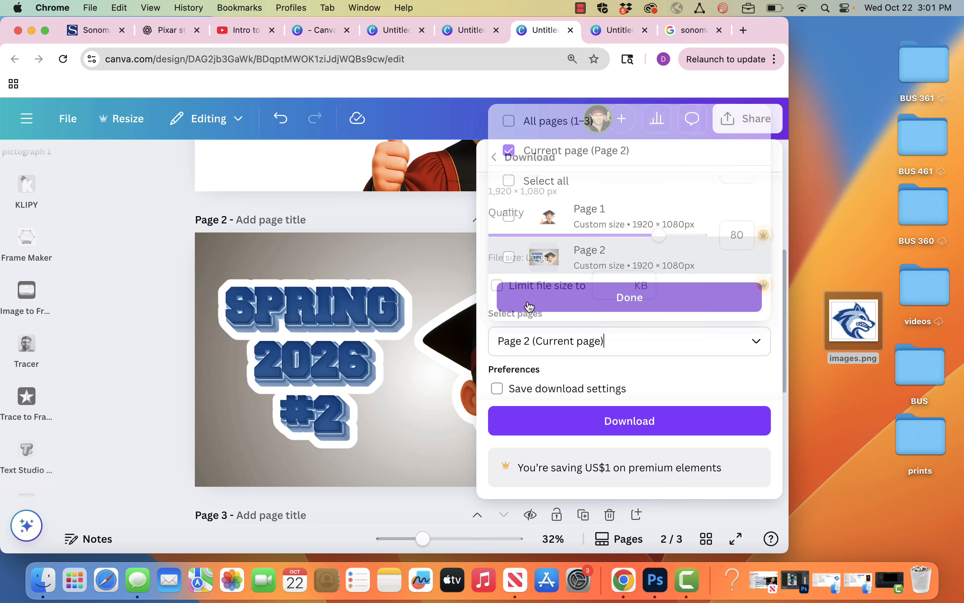
{"action": "left_click", "coordinate": [545, 421]}
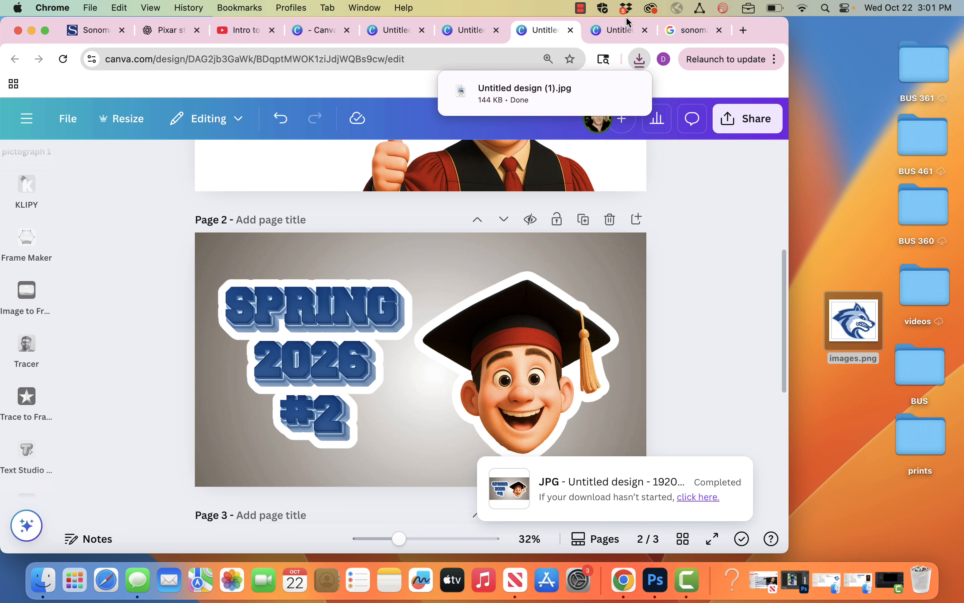
- Place the downloaded Untitled design (1).jpg on the desktop and open it in Preview
{"action": "left_click_drag", "start_coordinate": [555, 88], "coordinate": [882, 100]}
{"action": "left_click", "coordinate": [857, 105]}
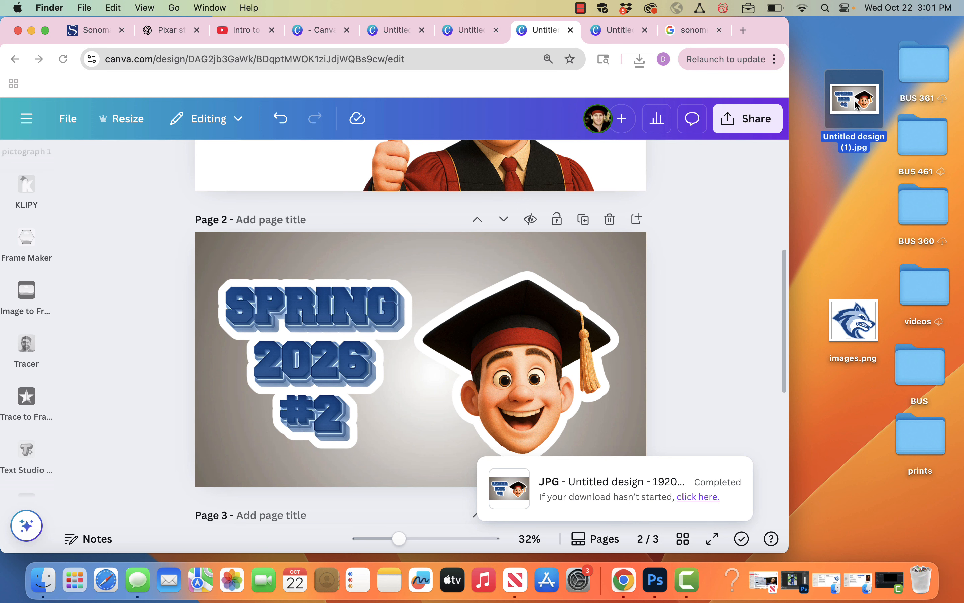
{"action": "double_click", "coordinate": [857, 105]}
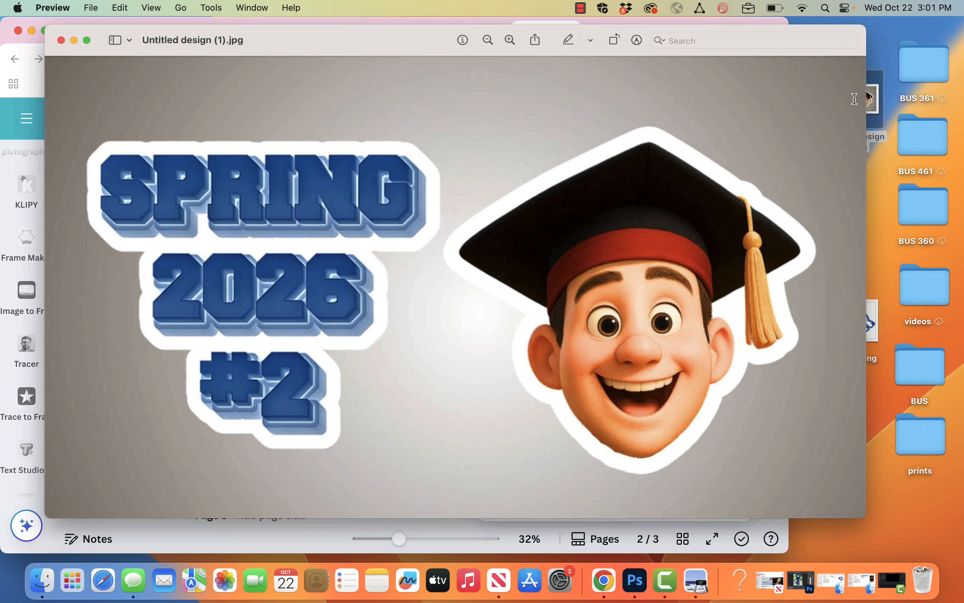